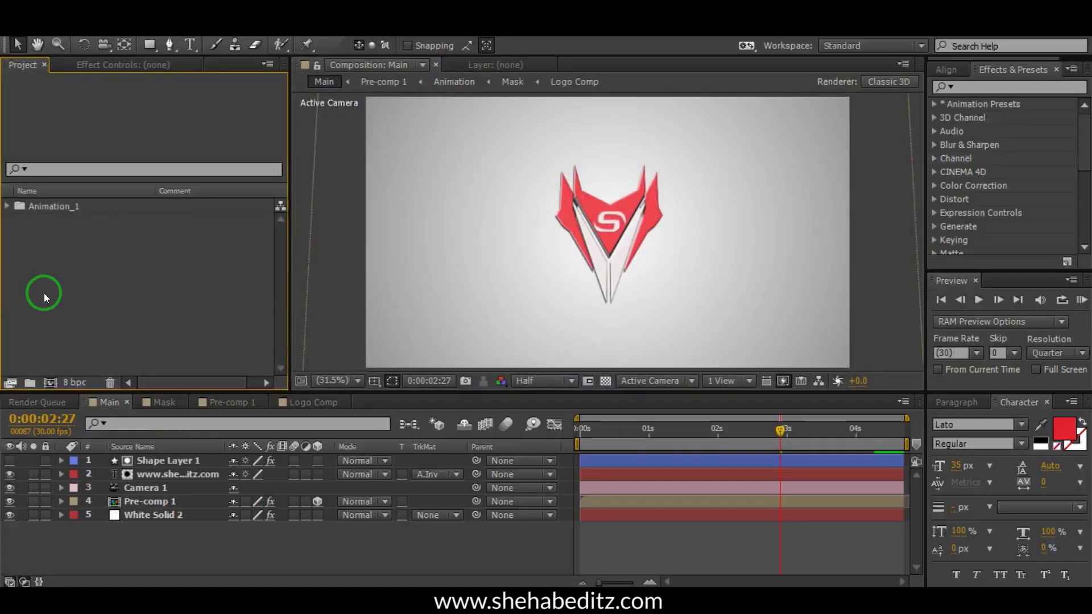
- Create a new composition named Main at 1920 x 1080 px, 30 fps, with a 10-second duration
click(87, 37)
click(91, 44)
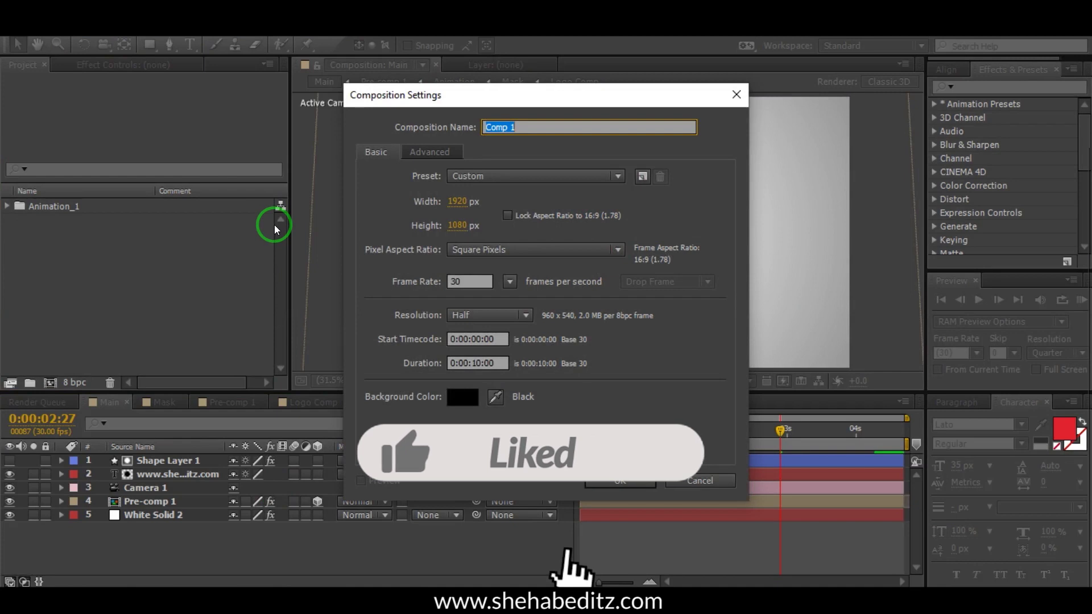
text(Main)
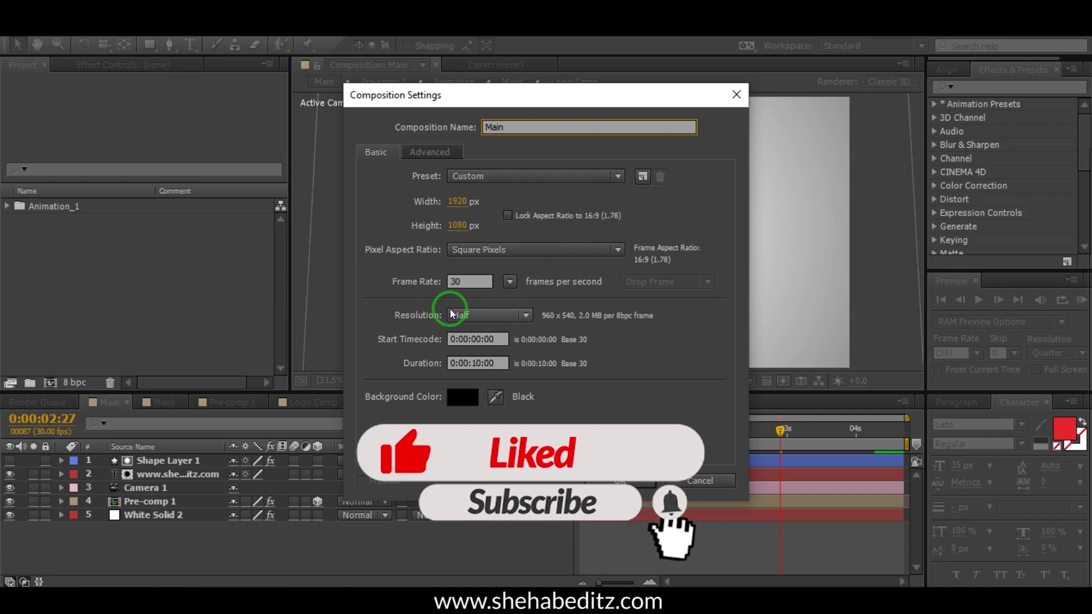
double_click(457, 281)
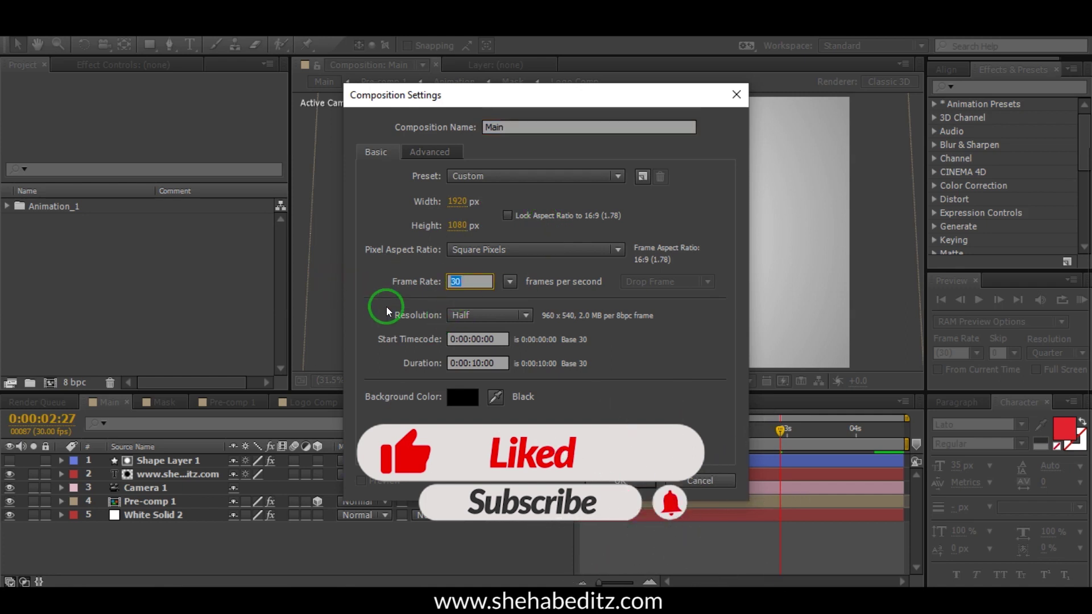
click(480, 364)
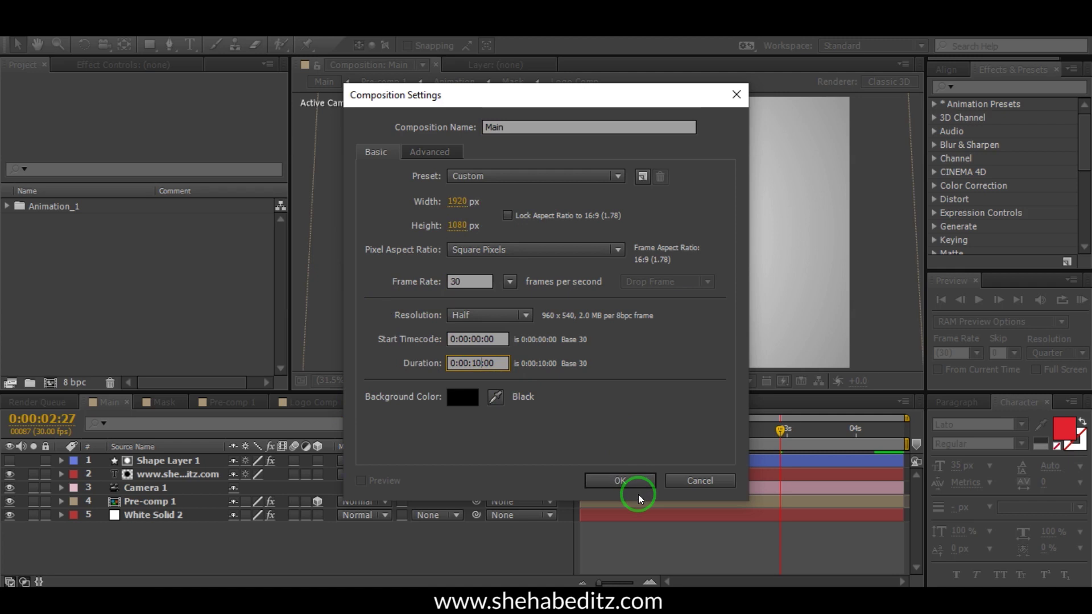
click(604, 467)
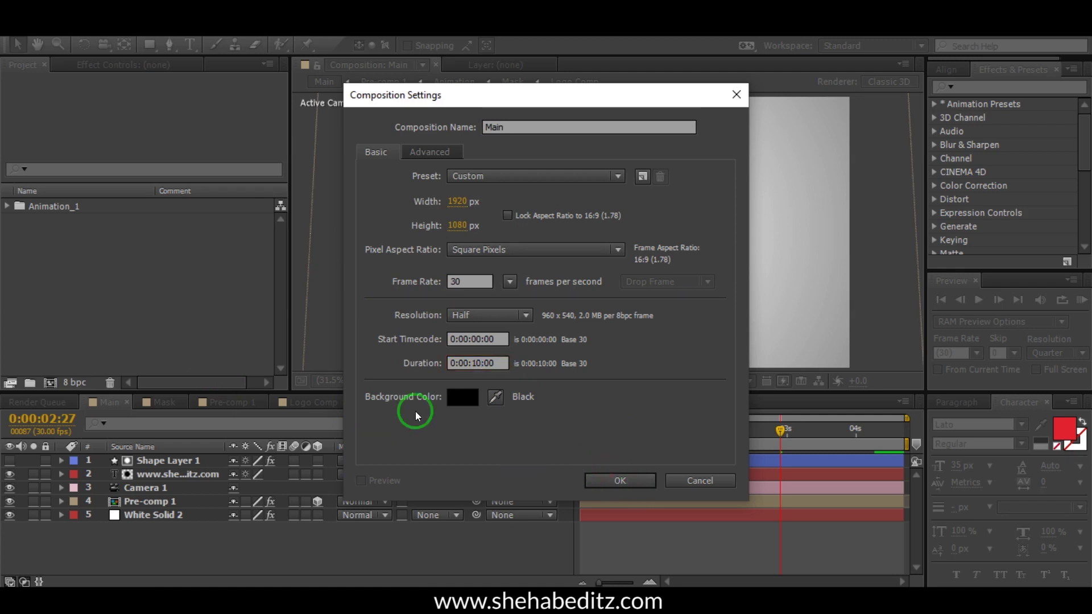
click(613, 477)
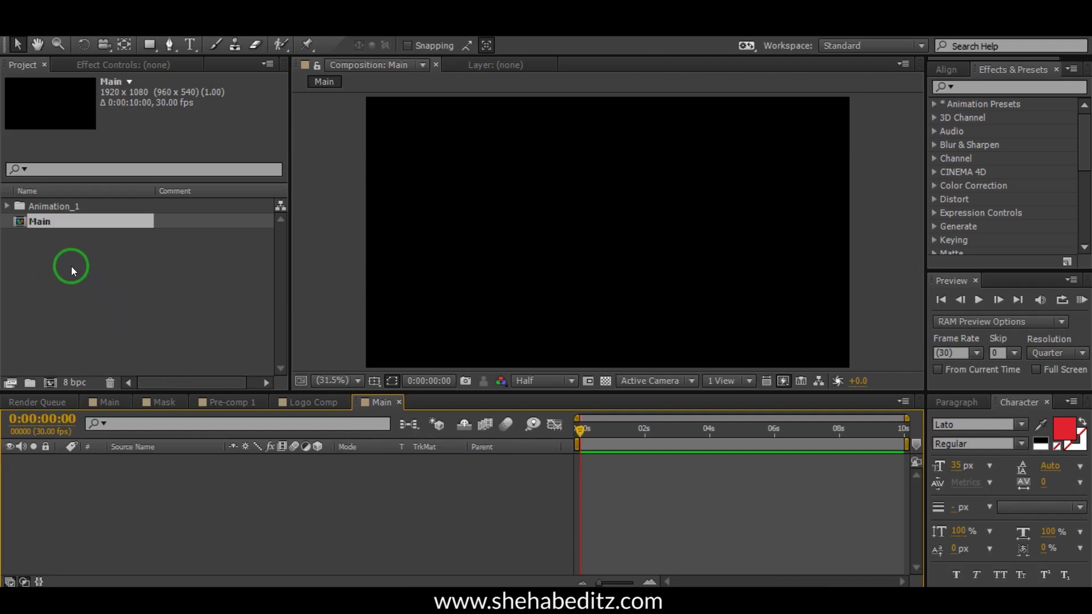
- Import the gaming logo PNG from the Desktop folder into the project
click(14, 25)
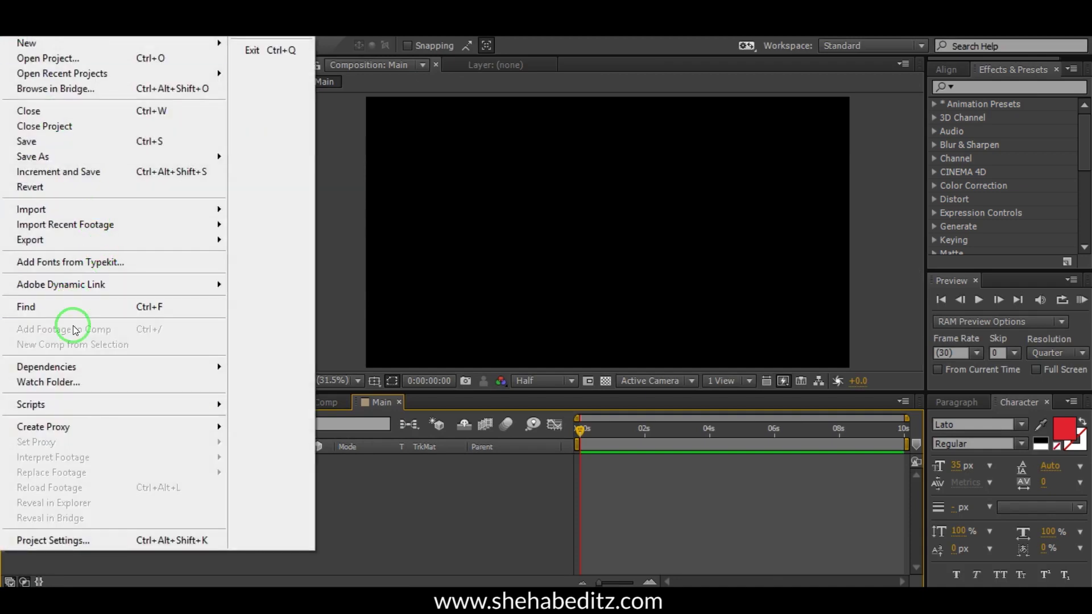
mouse_move(72, 210)
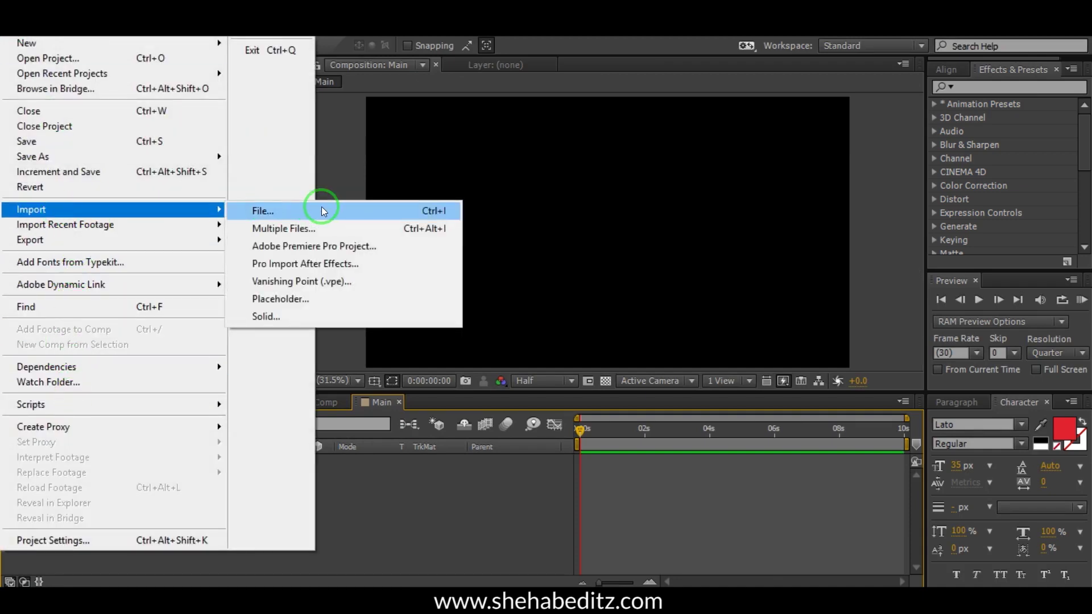
click(322, 210)
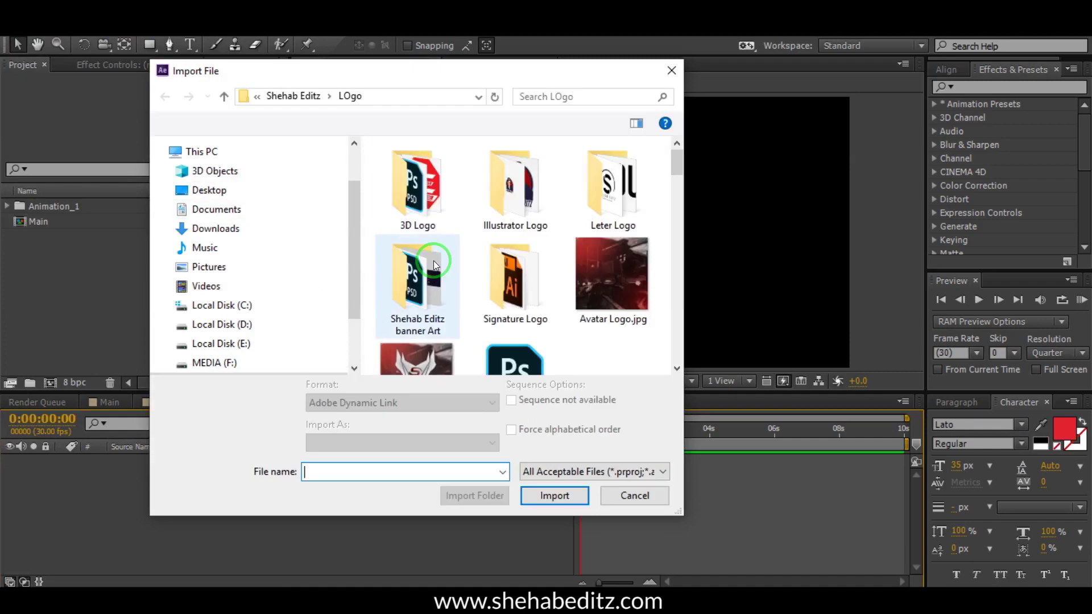
click(199, 190)
scroll(556, 200, down, 8)
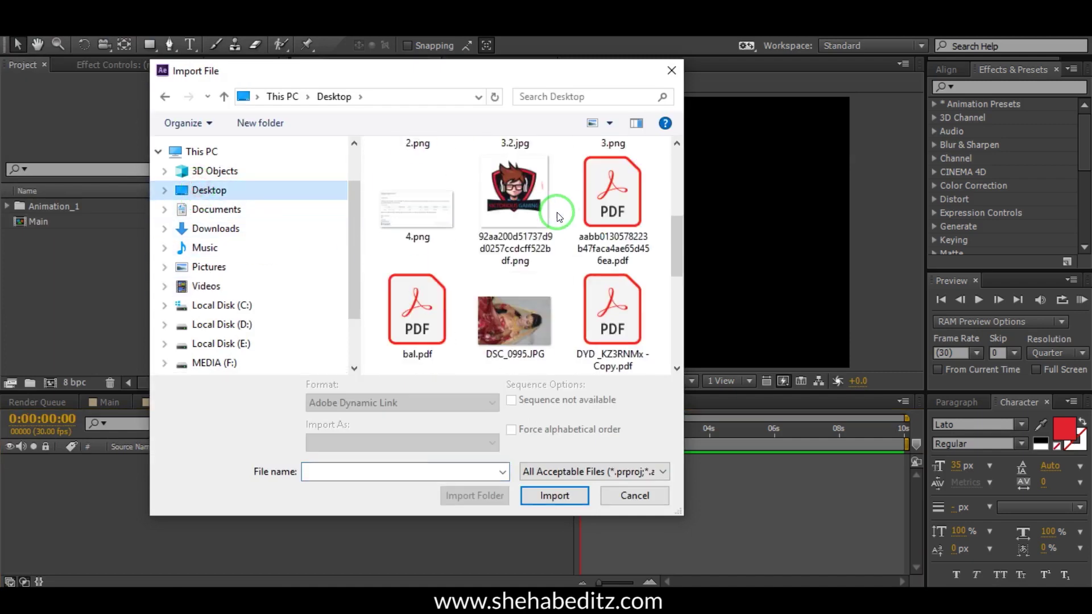
scroll(465, 301, down, 2)
scroll(458, 273, up, 4)
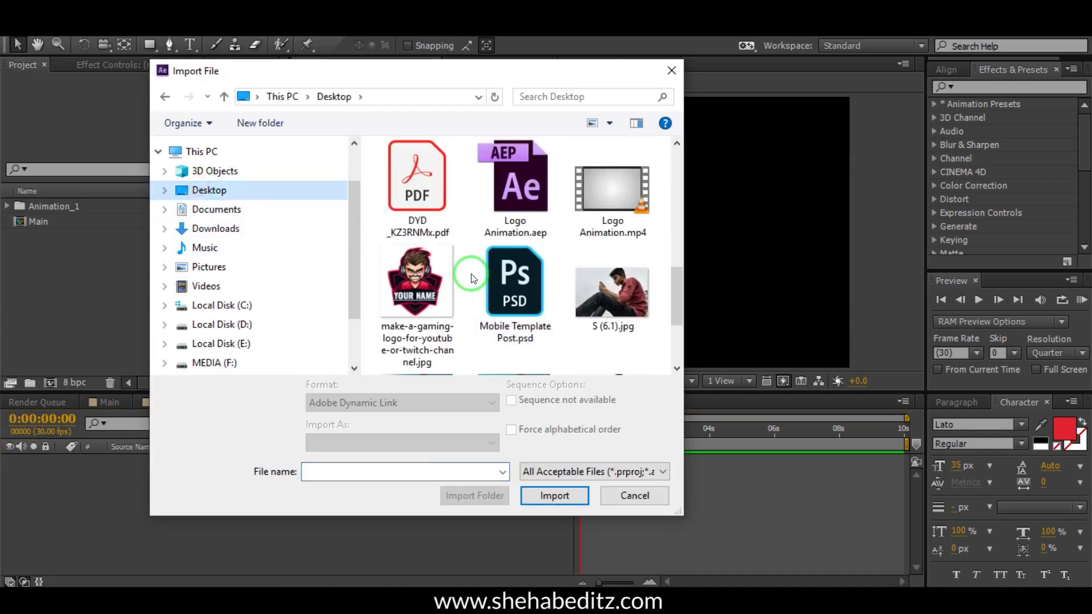
scroll(421, 281, up, 3)
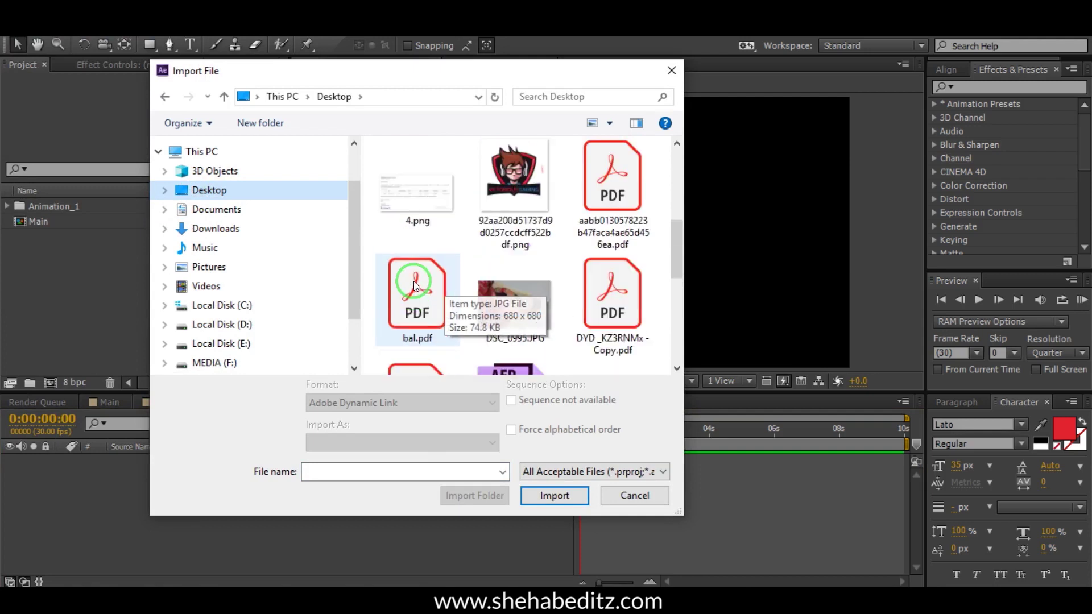
click(499, 197)
click(554, 495)
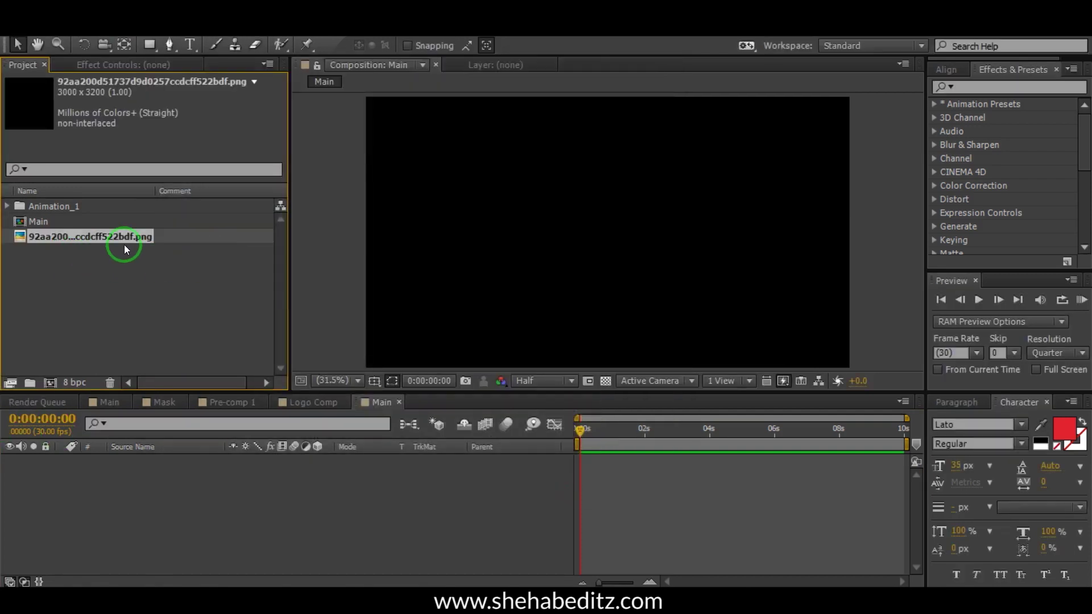
- Rename the imported PNG footage as Logo
right_click(50, 237)
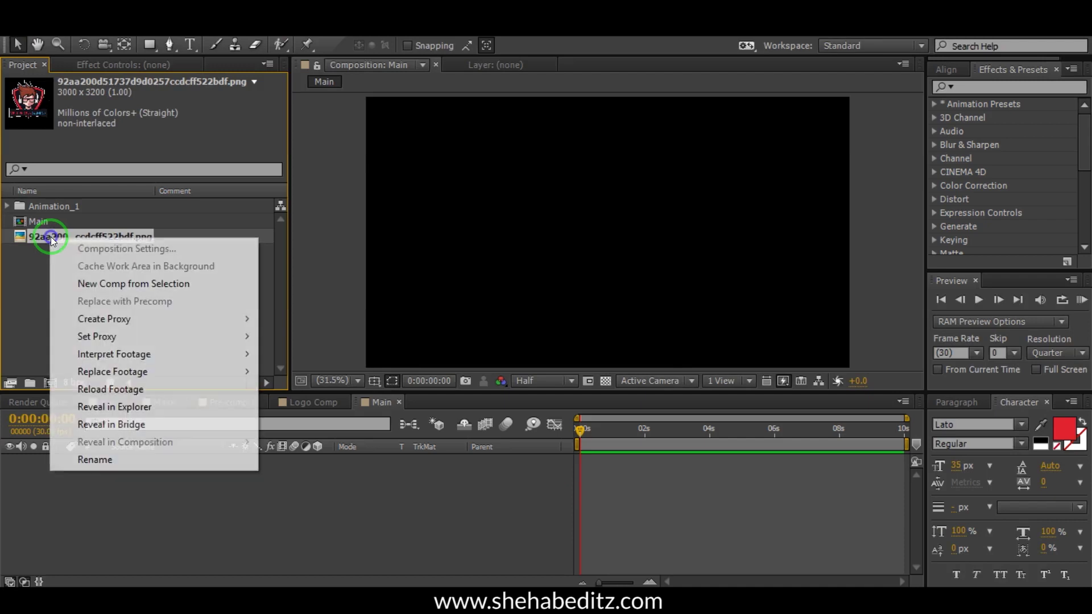
click(131, 455)
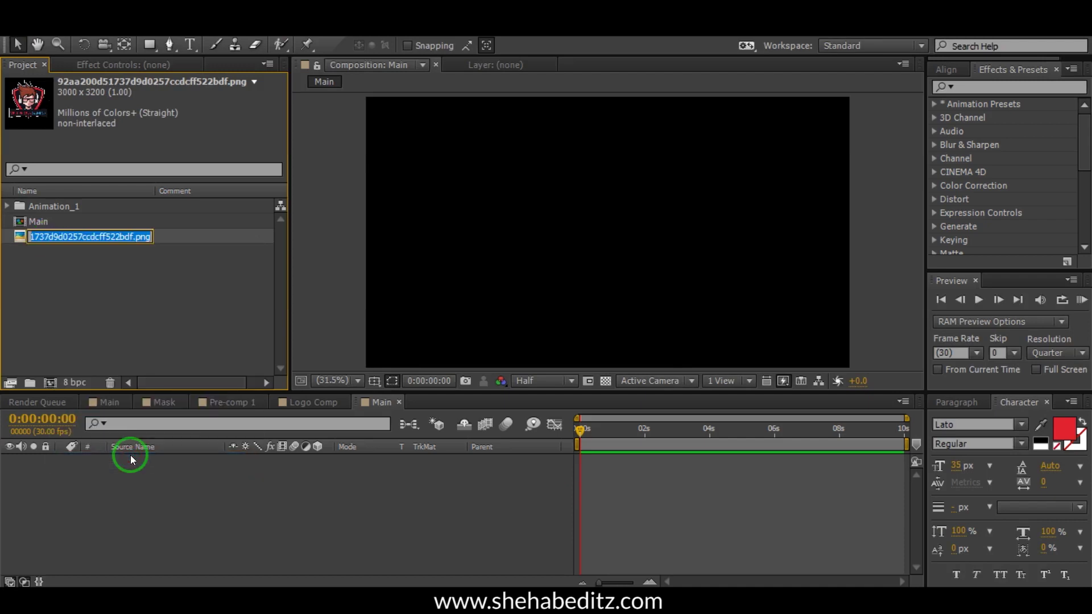
text(Logo)
key(Return)
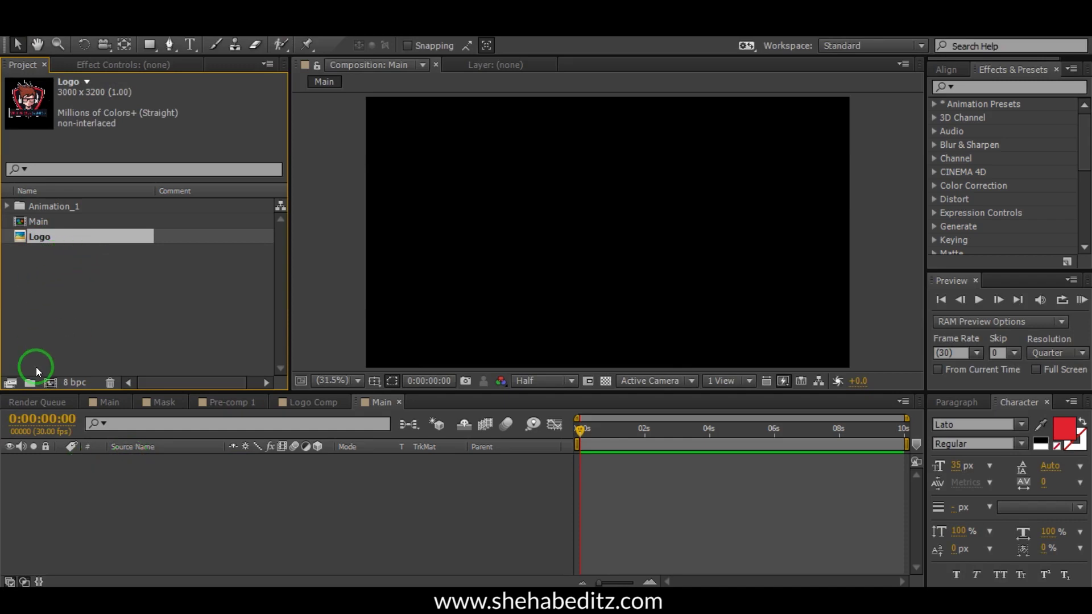
- Create a project folder named Logo holding the logo image, and add the image to the Main composition's timeline
click(29, 383)
text(Lo)
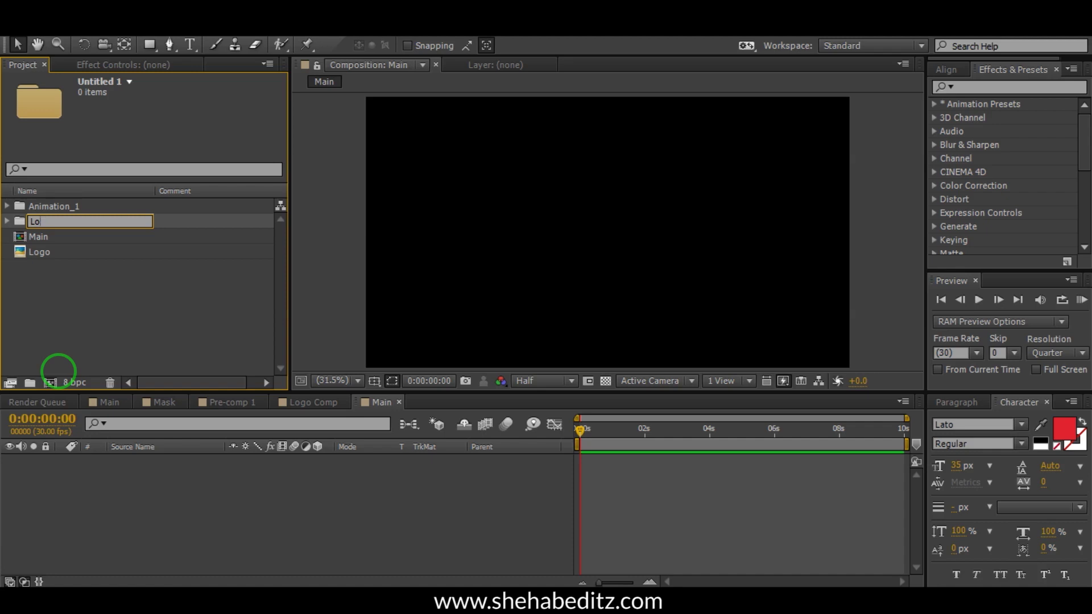
text(ho)
key(Return)
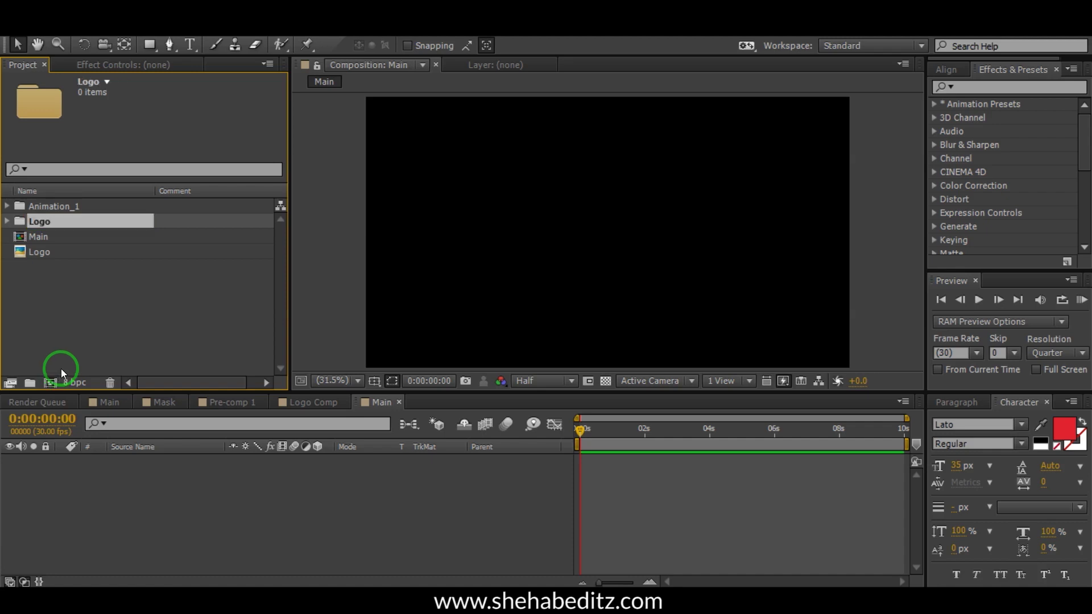
drag(48, 253, 124, 505)
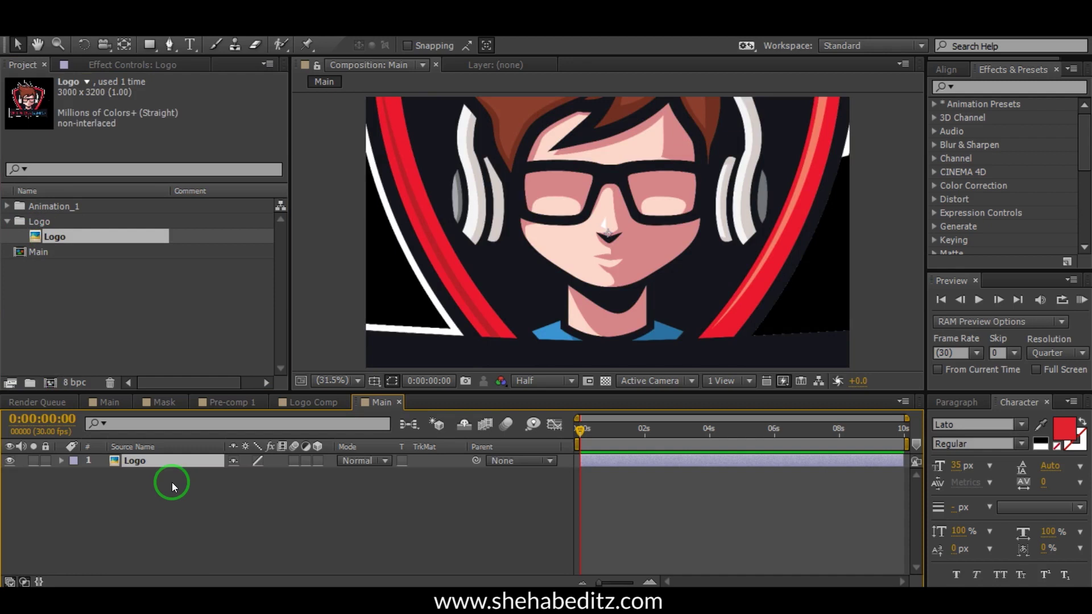
- Scale the Logo layer to 18% and collapse its properties
key(s)
drag(245, 482, 178, 472)
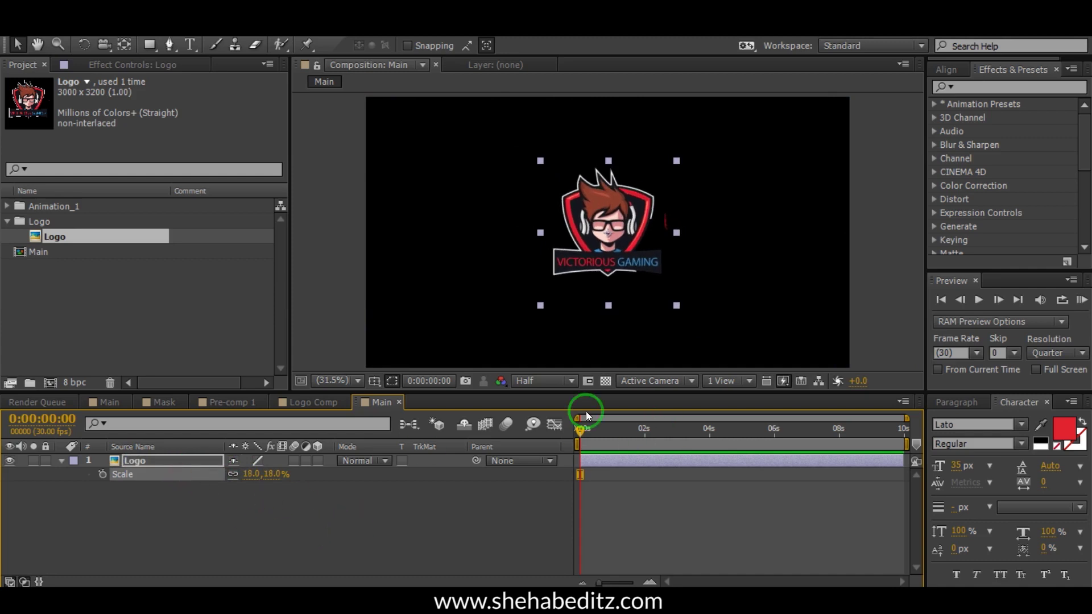
click(283, 553)
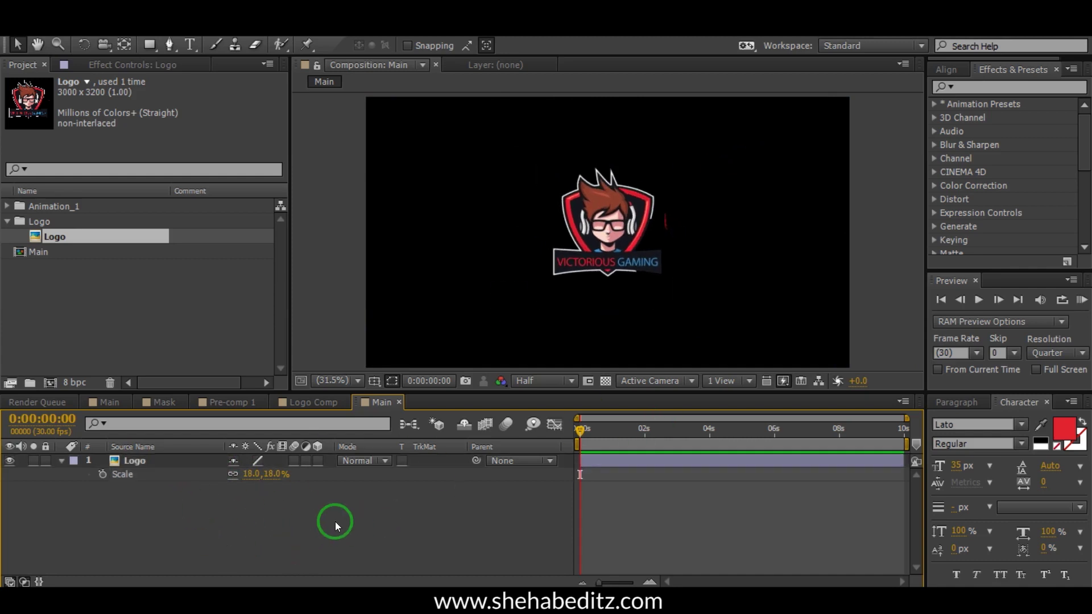
click(121, 459)
click(61, 460)
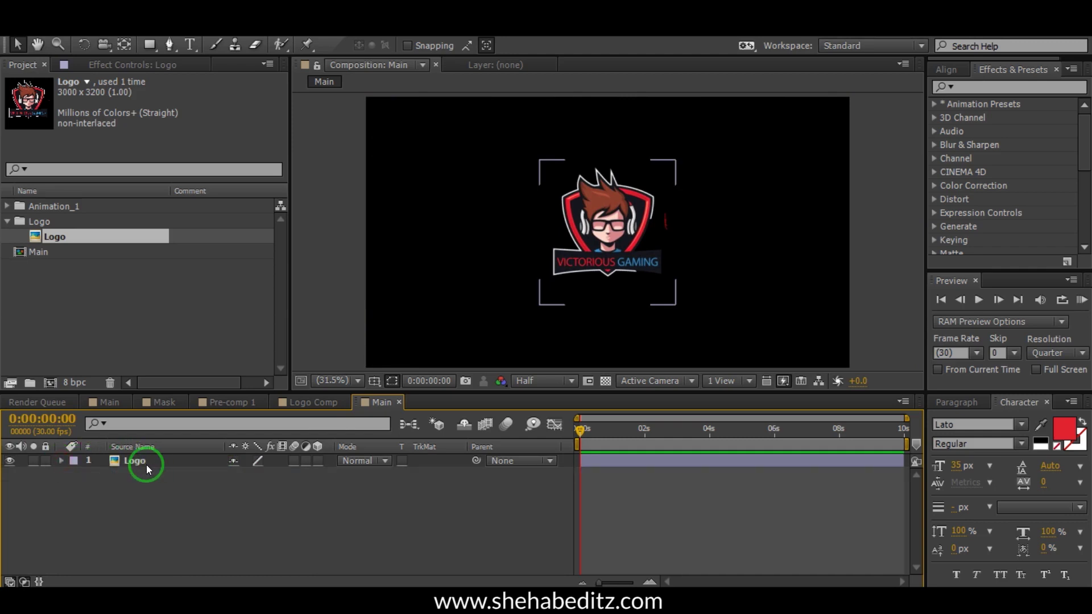
- Pre-compose the Logo layer as Logo Comp, moving all attributes into the new composition
click(132, 461)
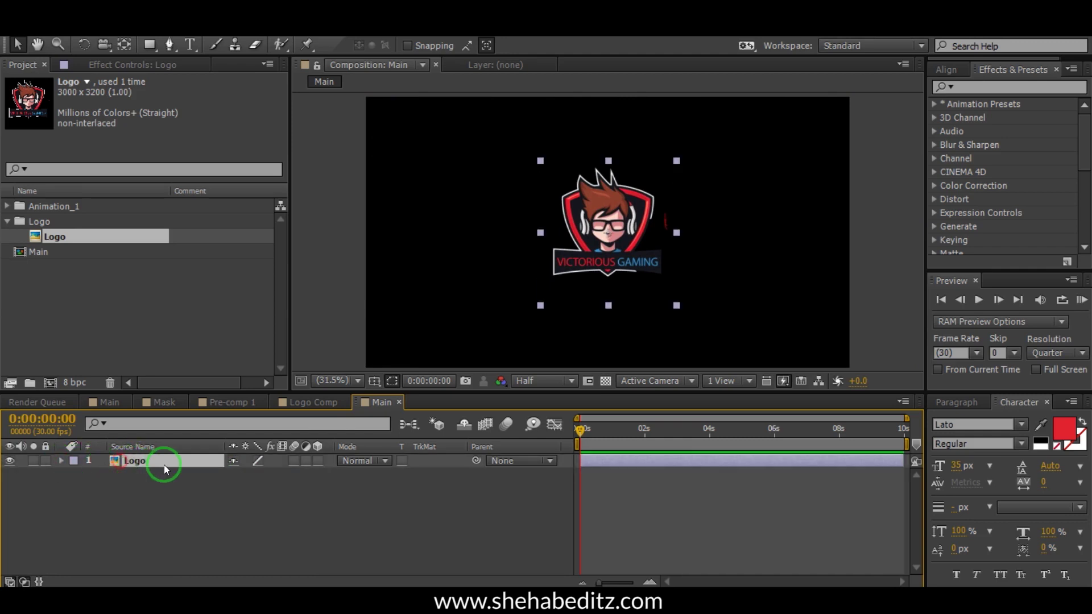
right_click(132, 462)
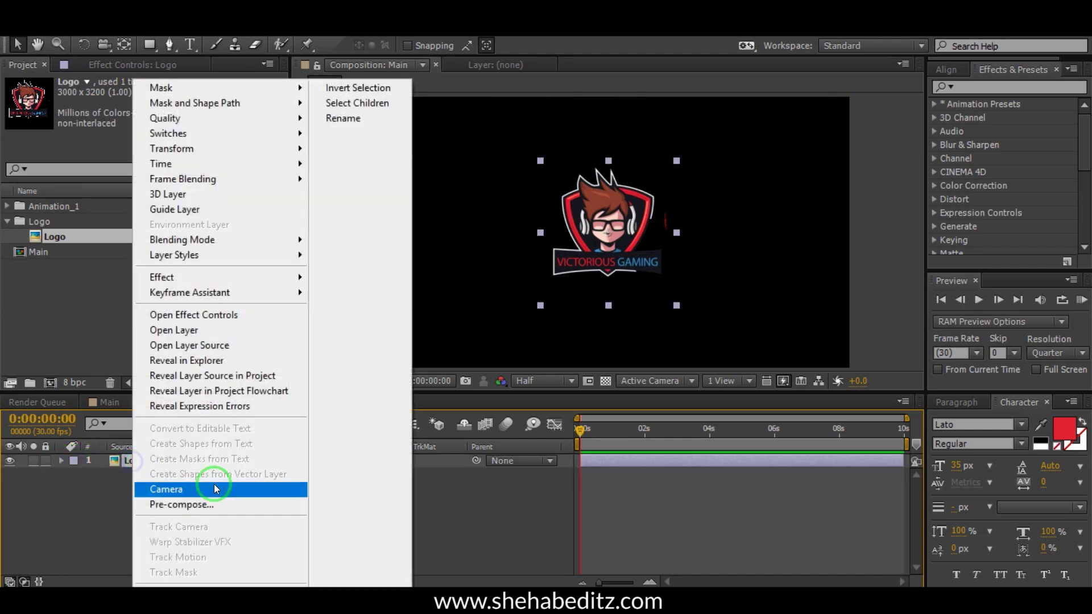
click(166, 505)
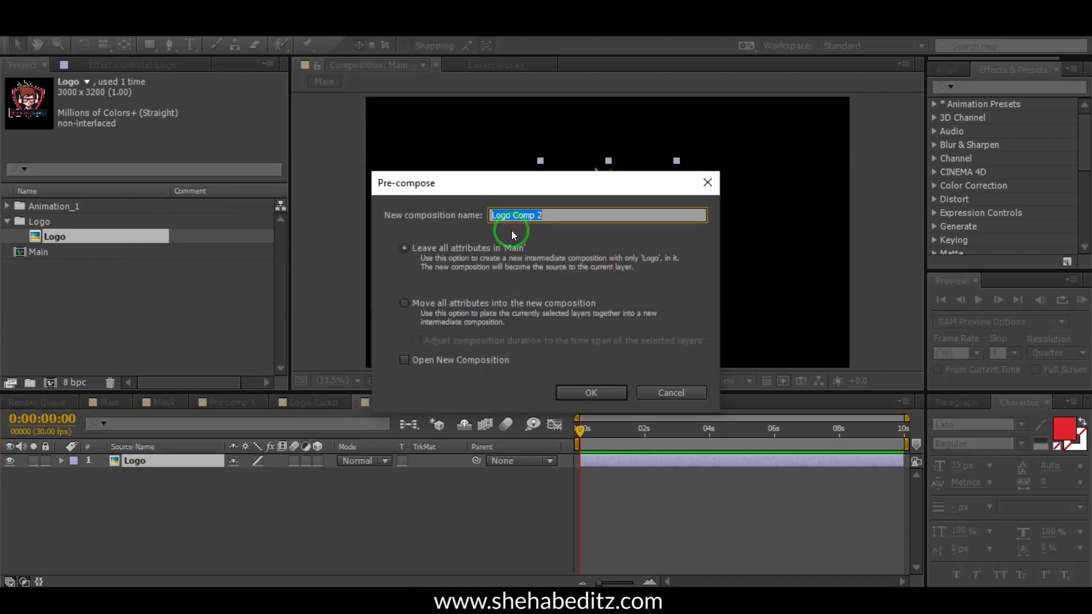
click(545, 215)
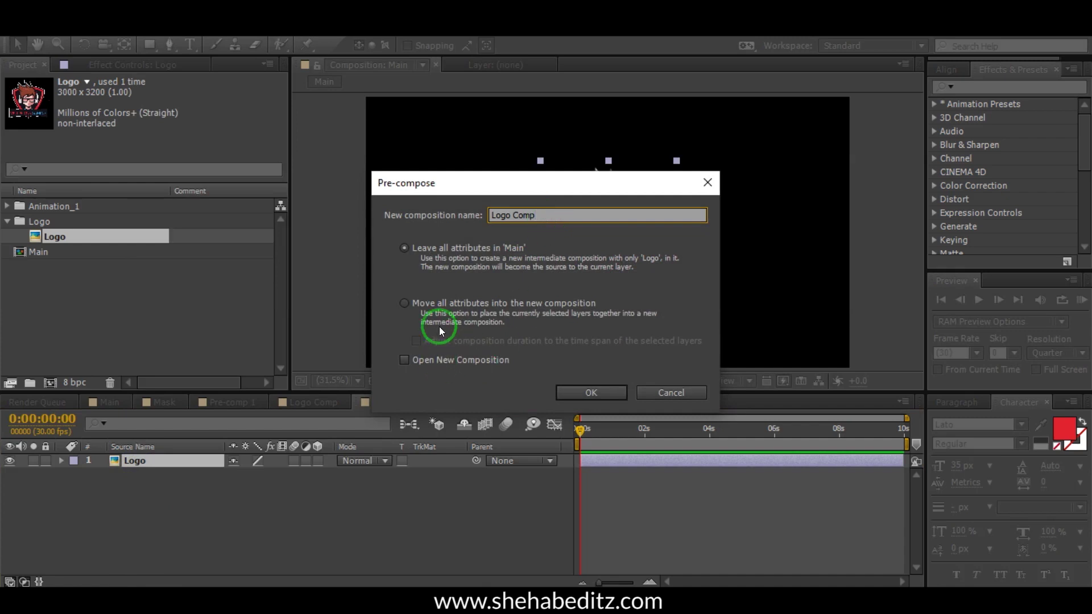
click(404, 304)
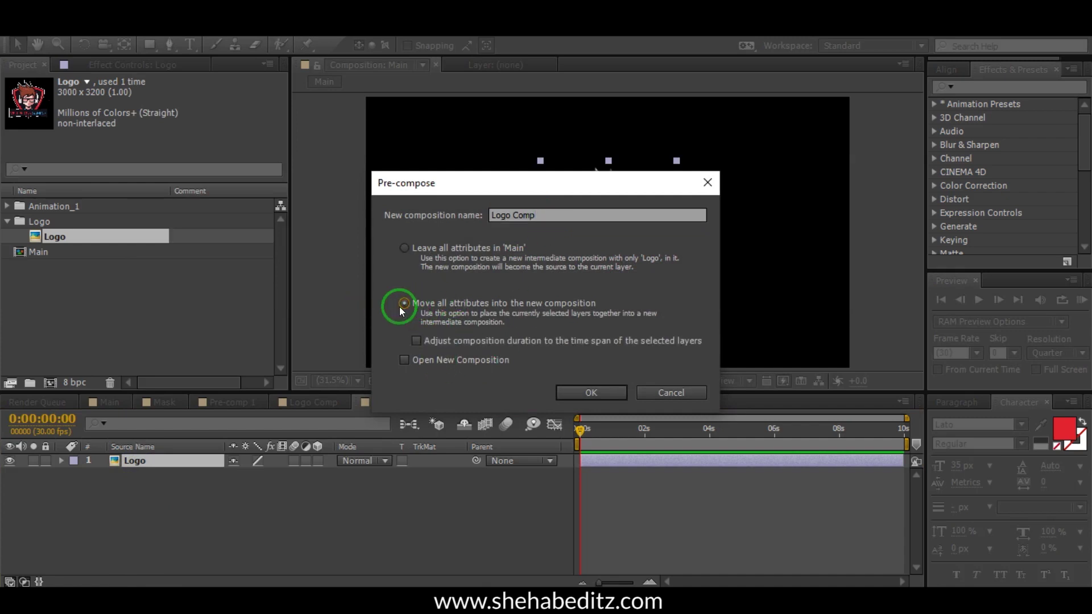
click(589, 391)
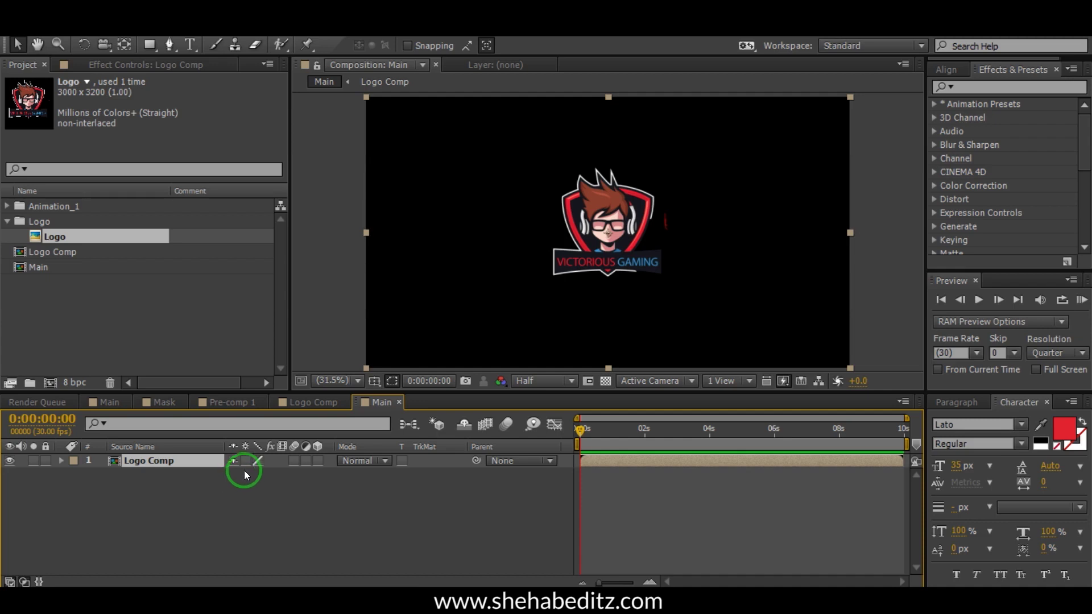
- Find the Vegas effect and apply it to the Logo Comp layer
click(974, 88)
text(v)
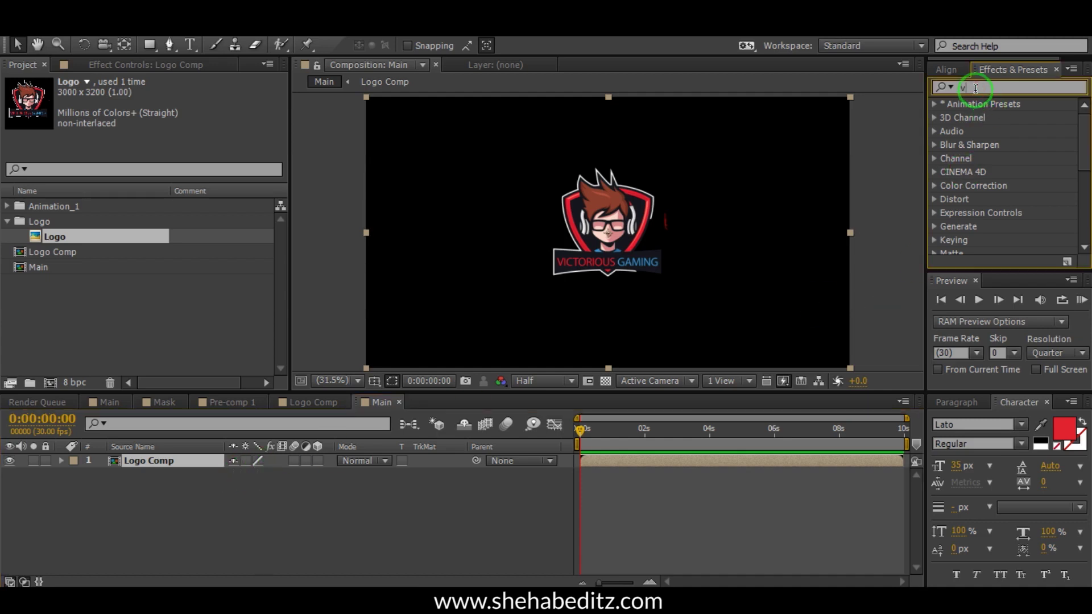
text(ega)
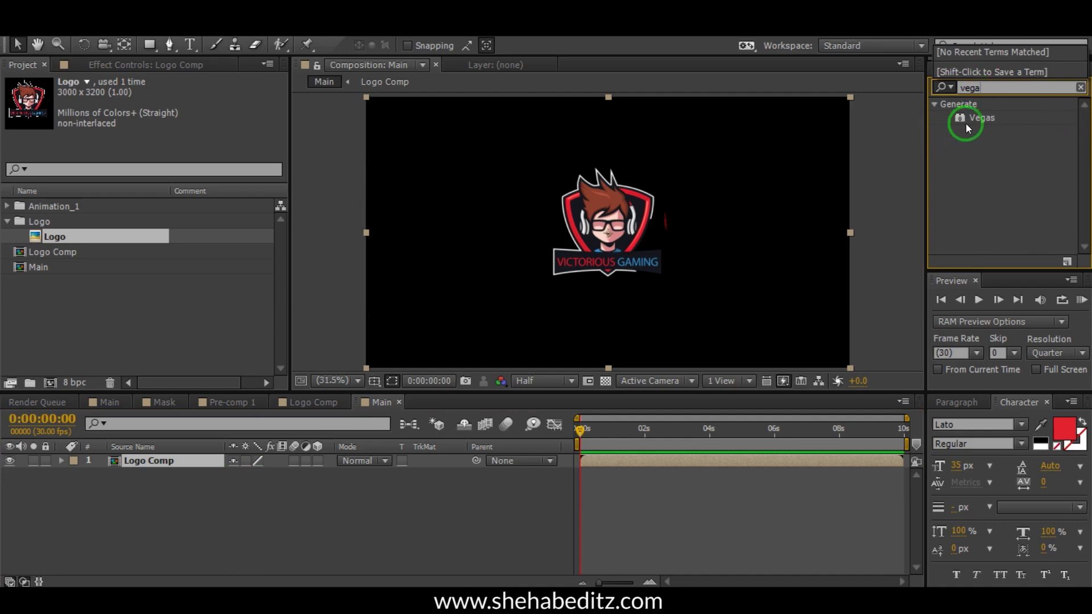
click(966, 124)
drag(989, 114, 138, 461)
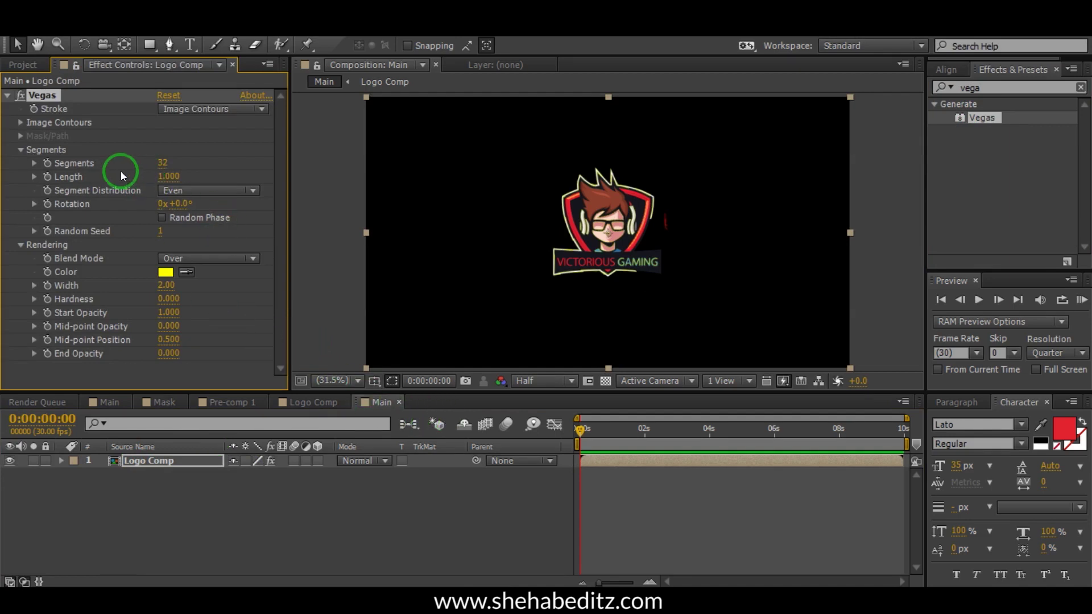
- Set the channel in the Vegas effect's Image Contours settings to Alpha
click(22, 124)
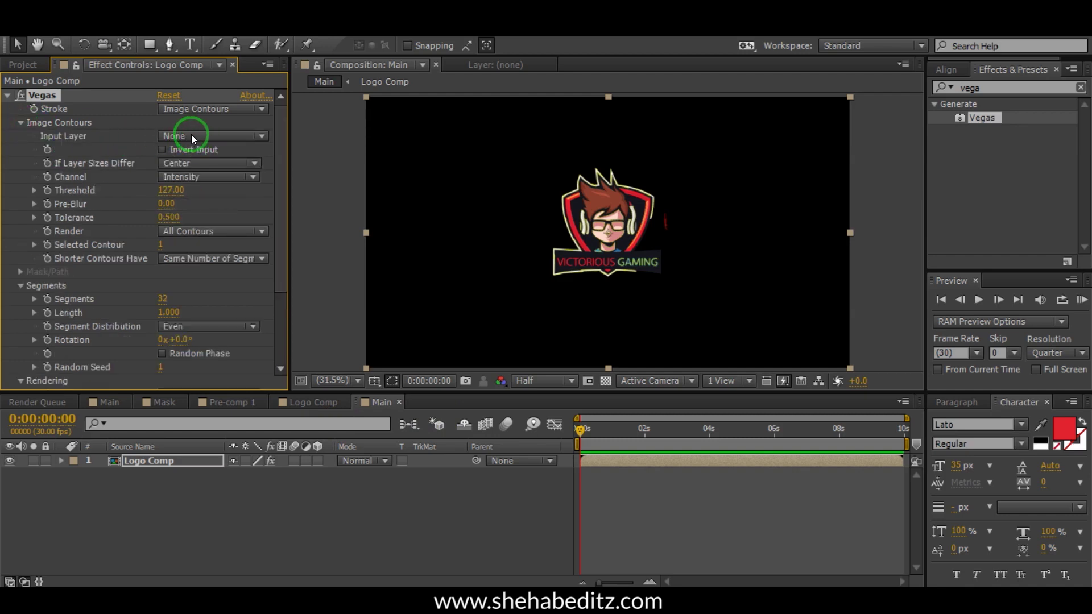
click(187, 177)
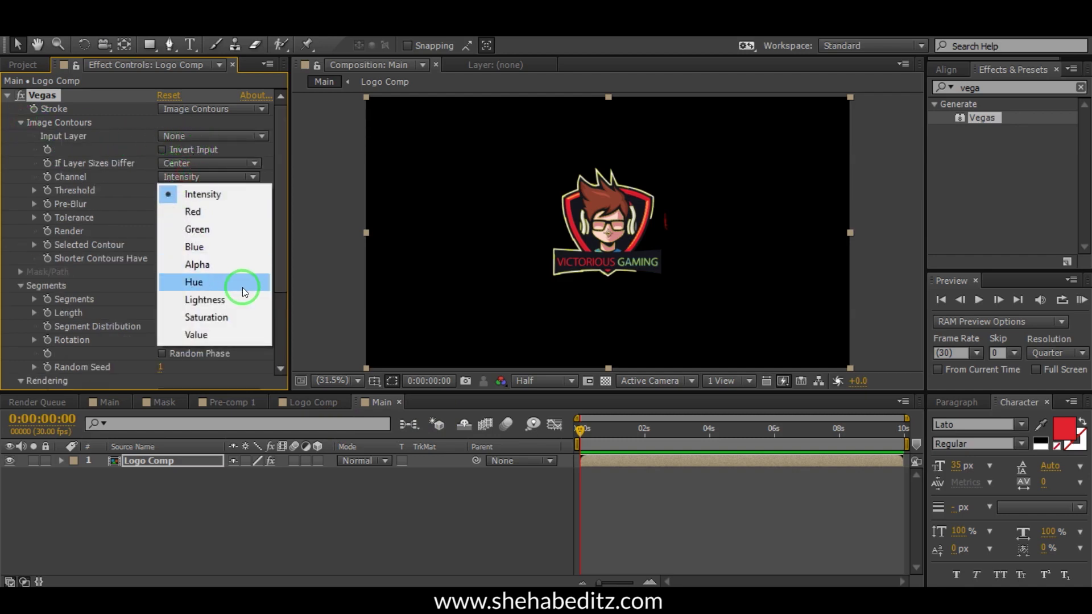
click(210, 261)
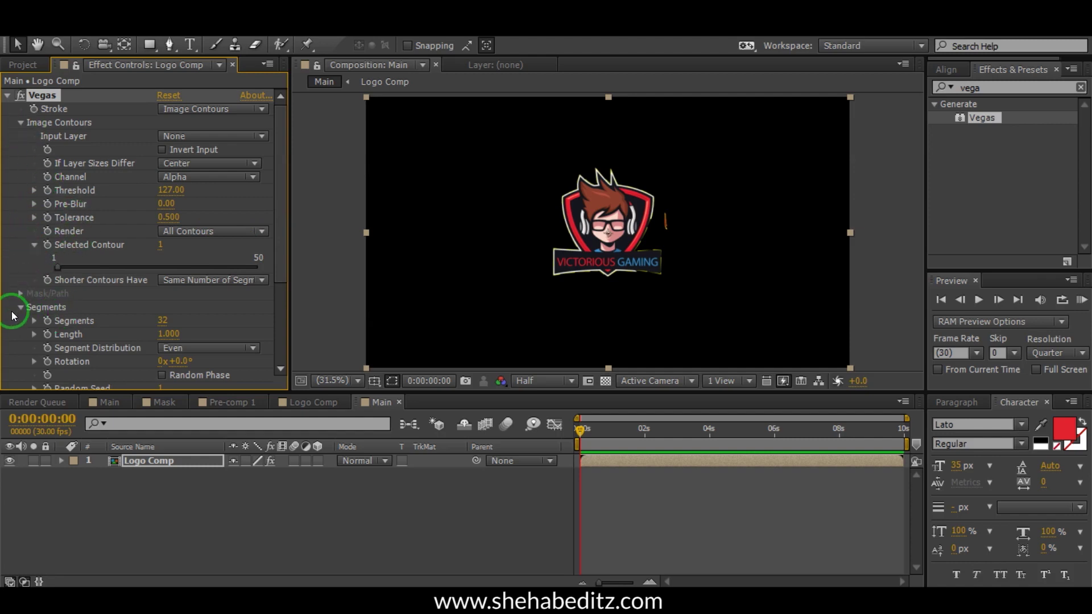
- Set the Vegas effect's Segments to 1 and its rendering Blend Mode to Transparent
click(167, 321)
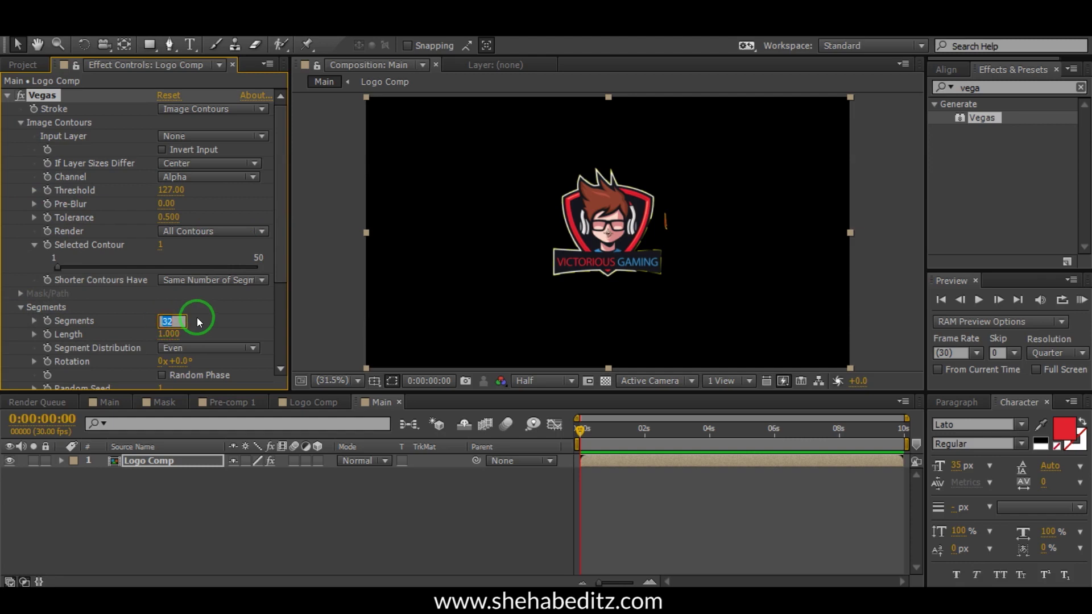
key(Return)
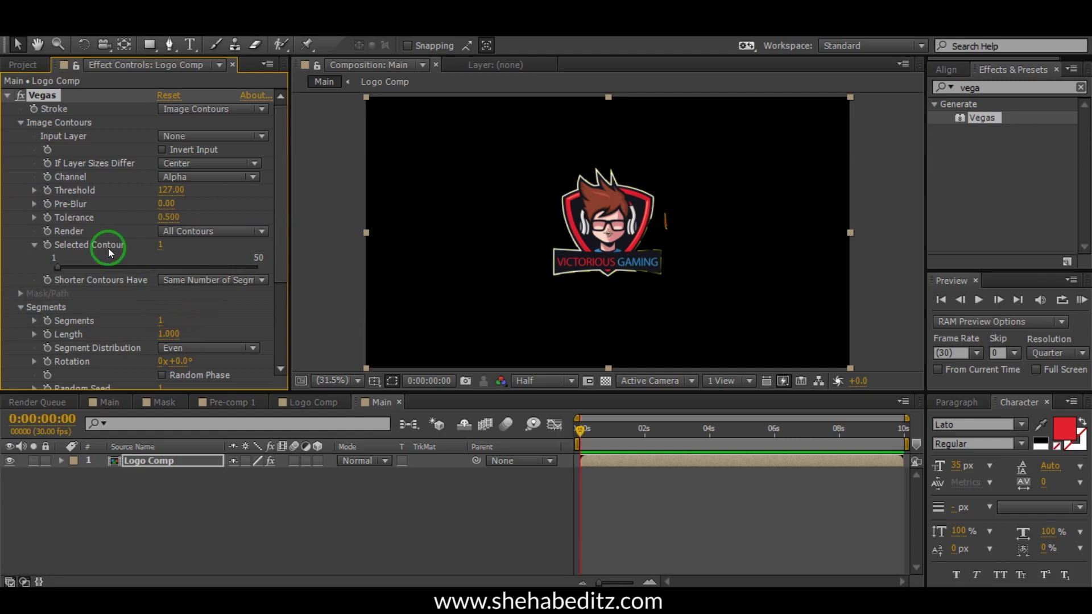
scroll(145, 308, down, 3)
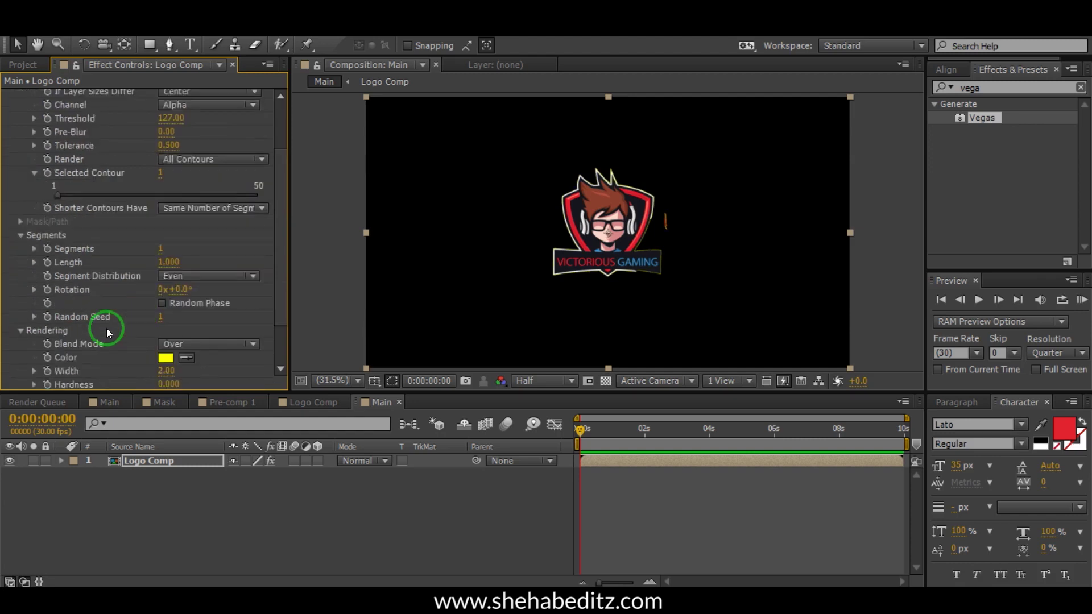
click(190, 344)
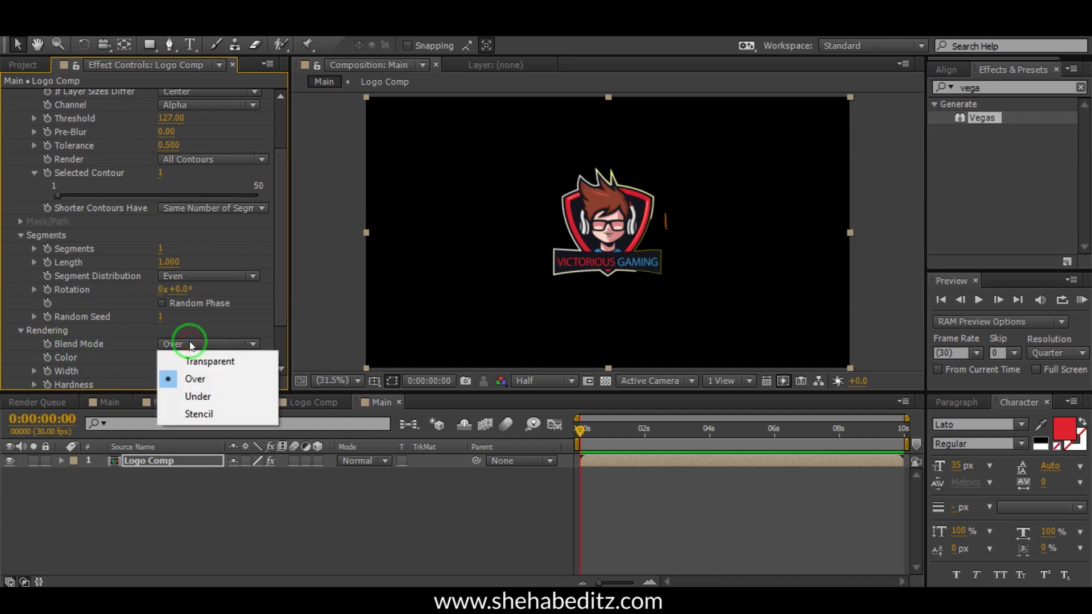
click(211, 363)
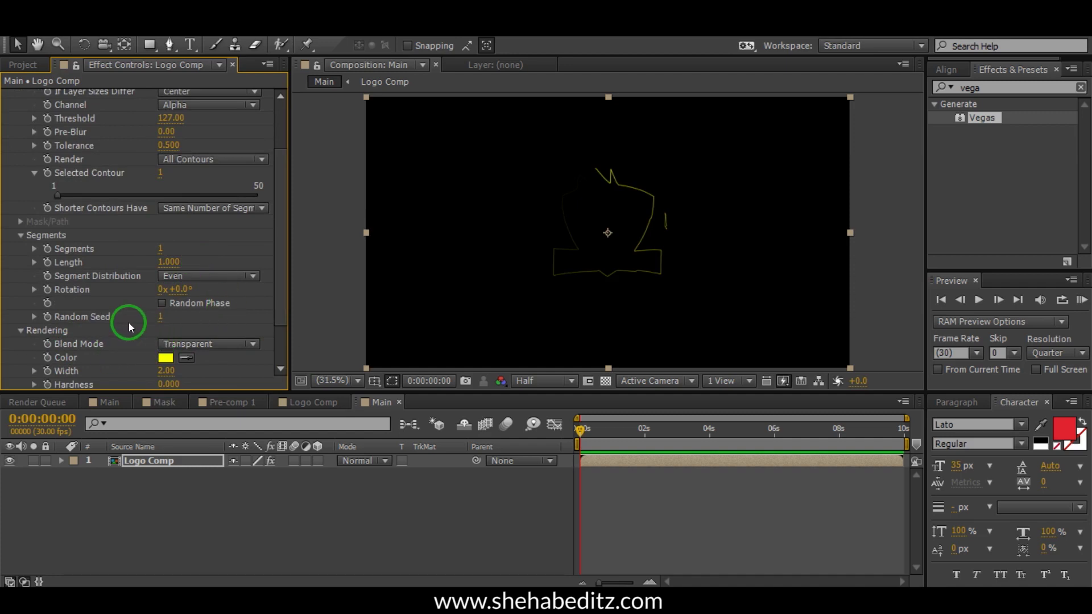
- Set the Vegas outline's Width to 10 and Hardness to 1 in the Rendering settings
scroll(134, 295, down, 3)
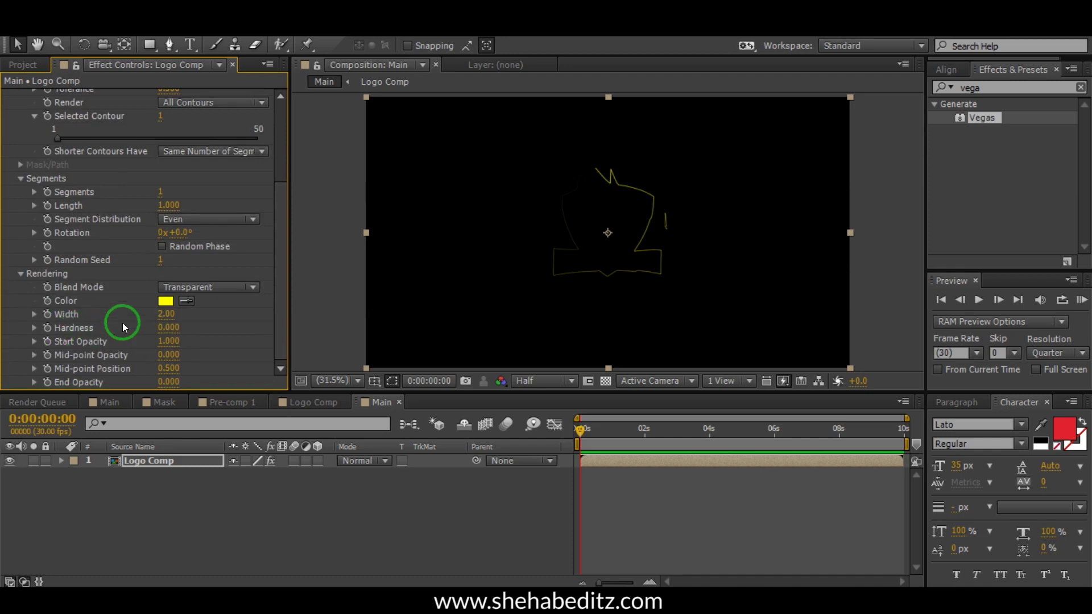
click(157, 313)
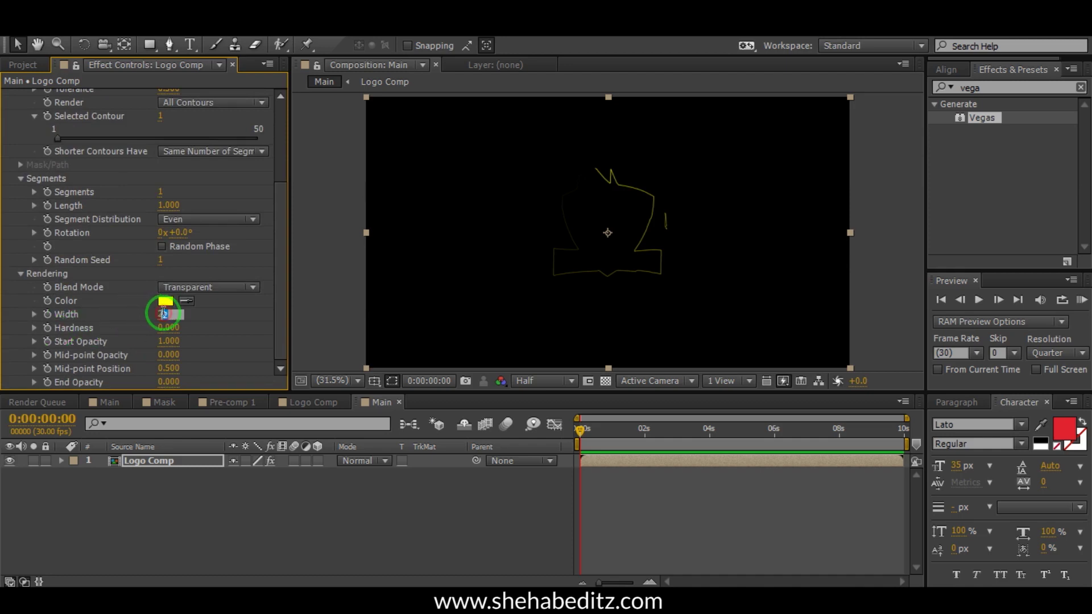
text(10)
key(Return)
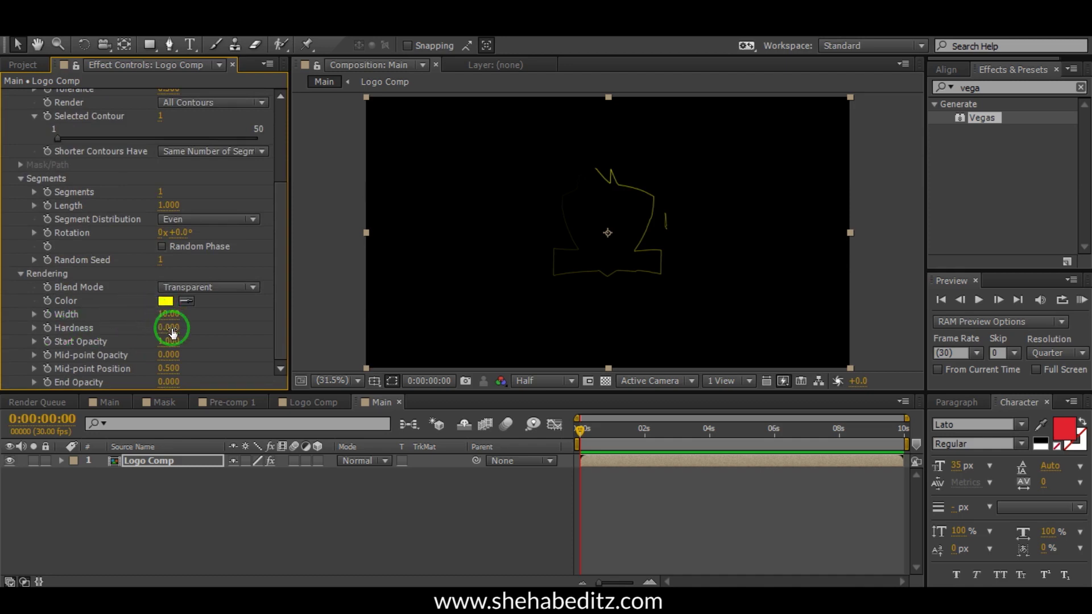
click(167, 329)
text(1)
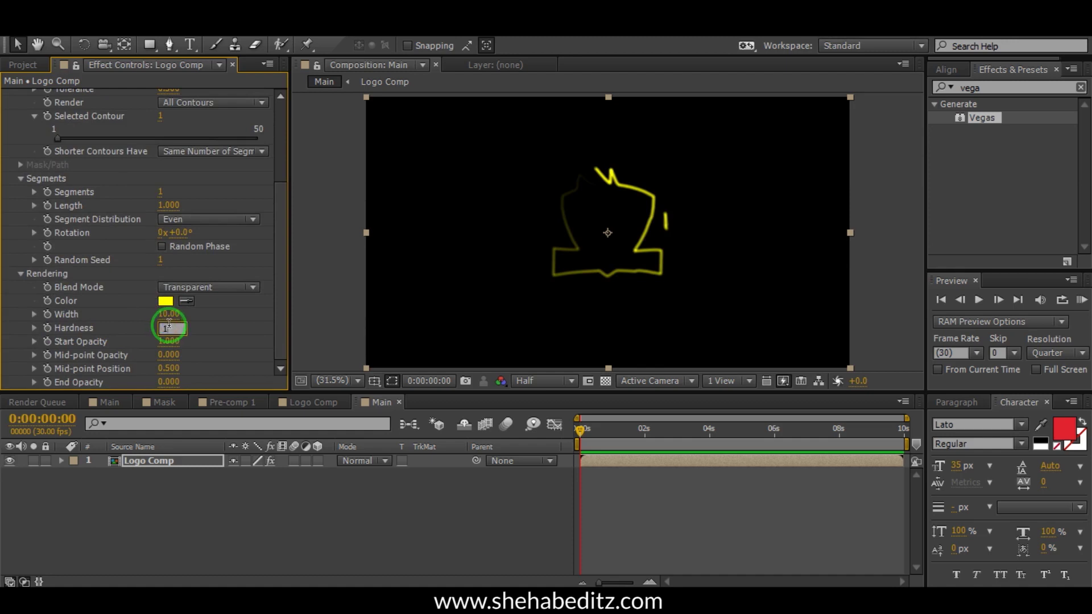
key(Return)
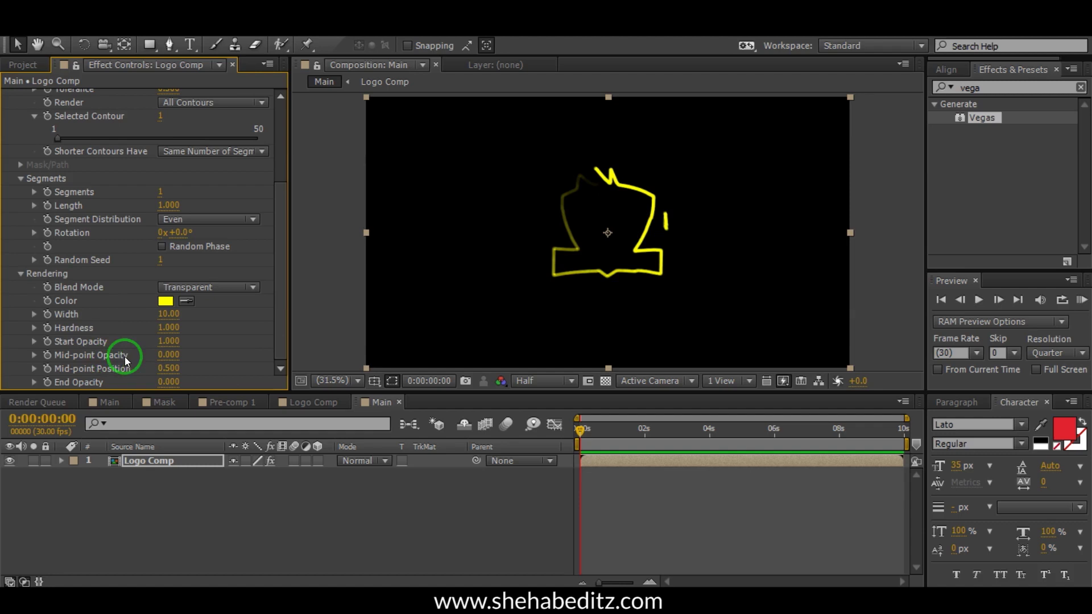
- Set the Vegas effect's Mid-point Opacity to 1 and Mid-point Position to 0.999
click(167, 355)
text(1)
key(Return)
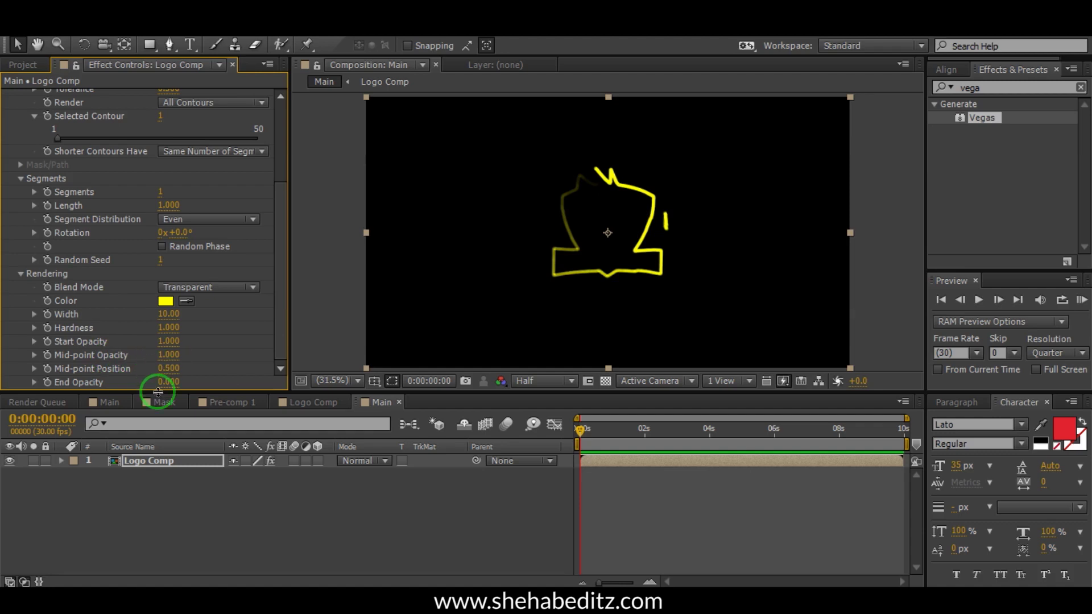
click(168, 368)
text(1)
key(Return)
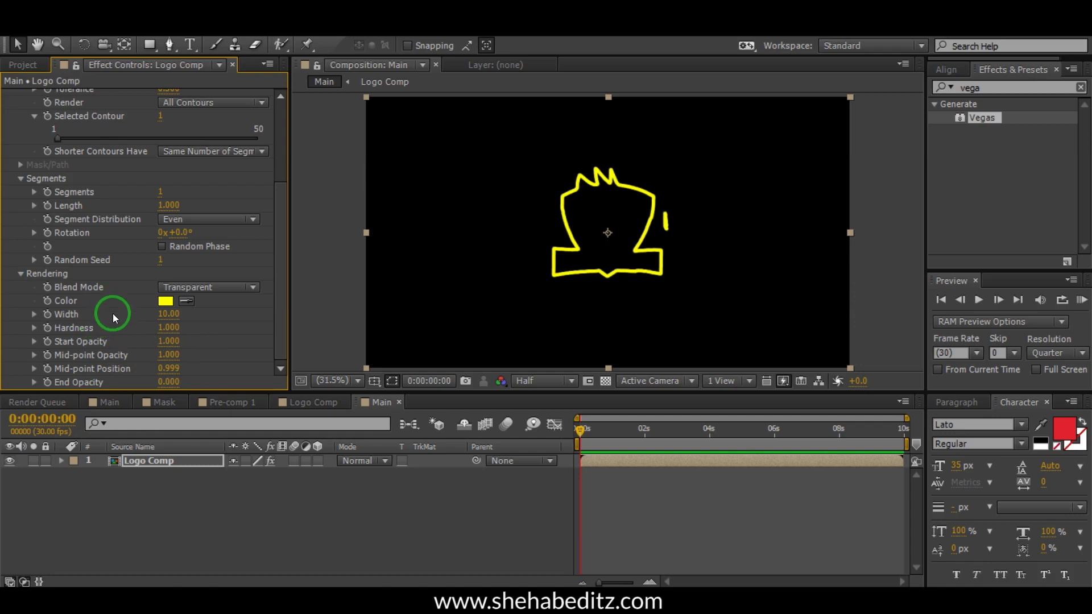
- Enable keyframing for the Vegas segment Length at 0:00 with a value of 0
scroll(115, 313, up, 3)
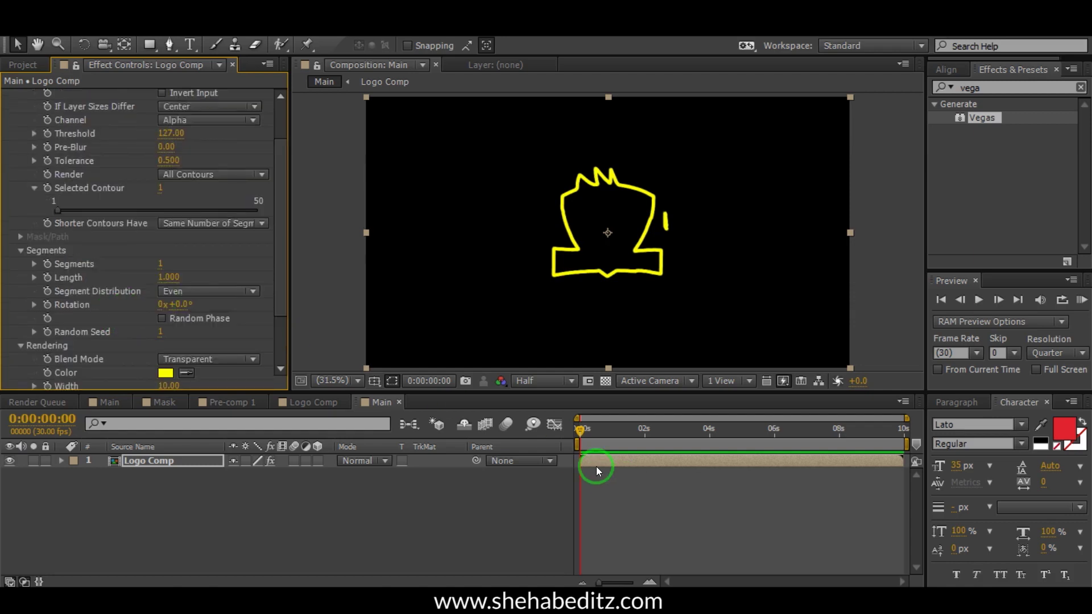
click(554, 427)
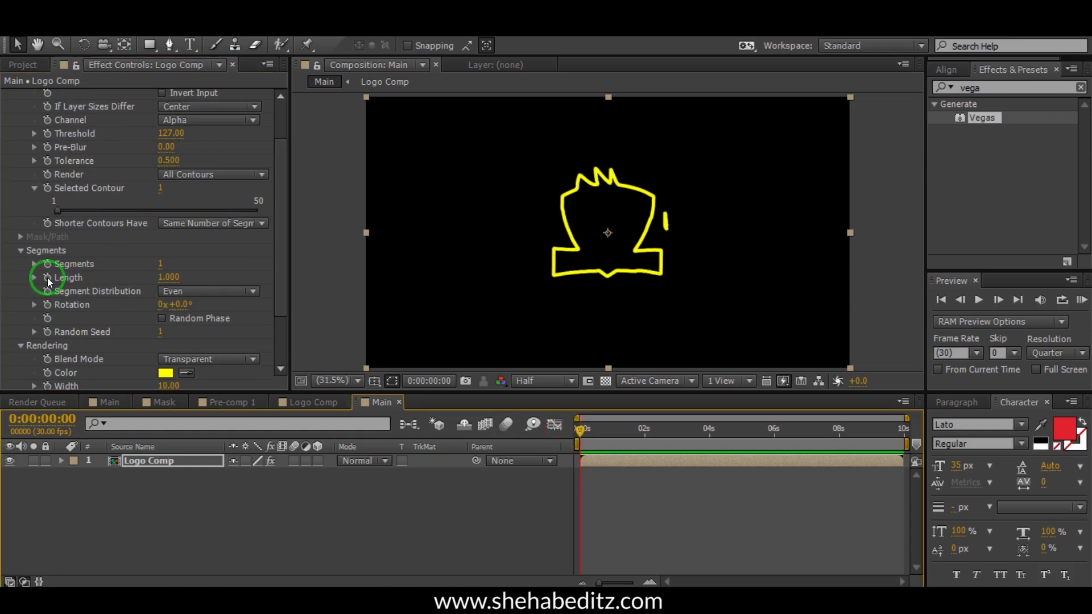
click(48, 278)
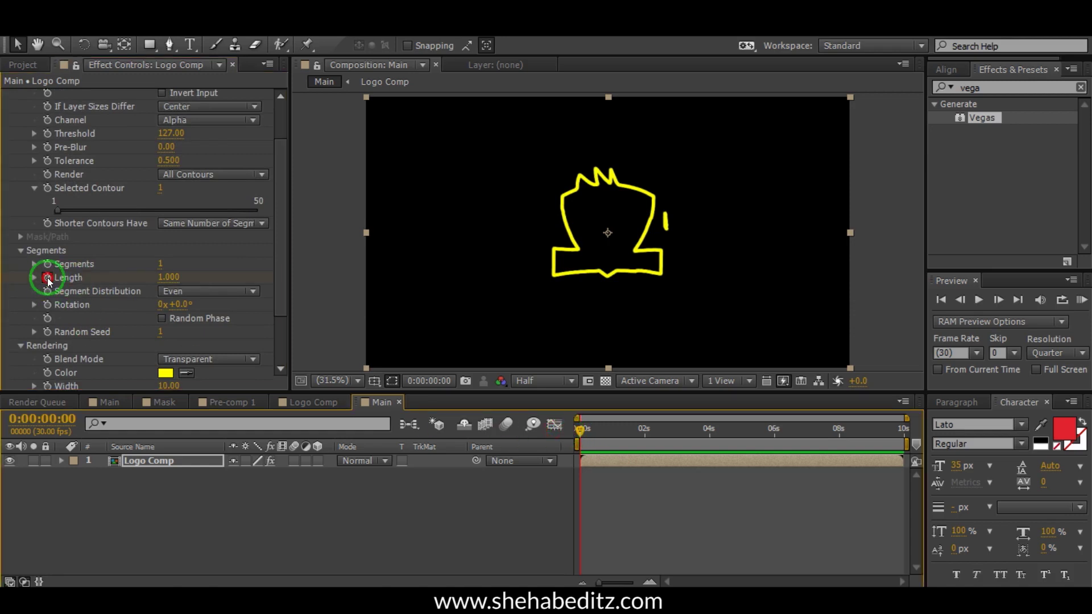
click(166, 278)
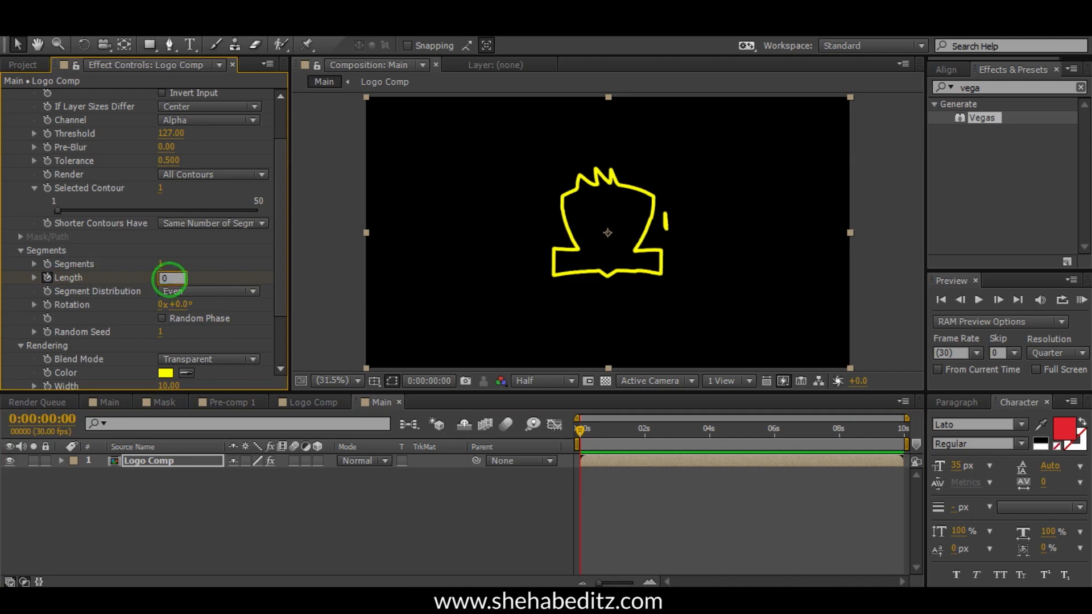
text(0)
key(Return)
- Add a second Vegas Length keyframe with a value of 1 at 3 seconds, then deselect the layer
drag(580, 429, 681, 433)
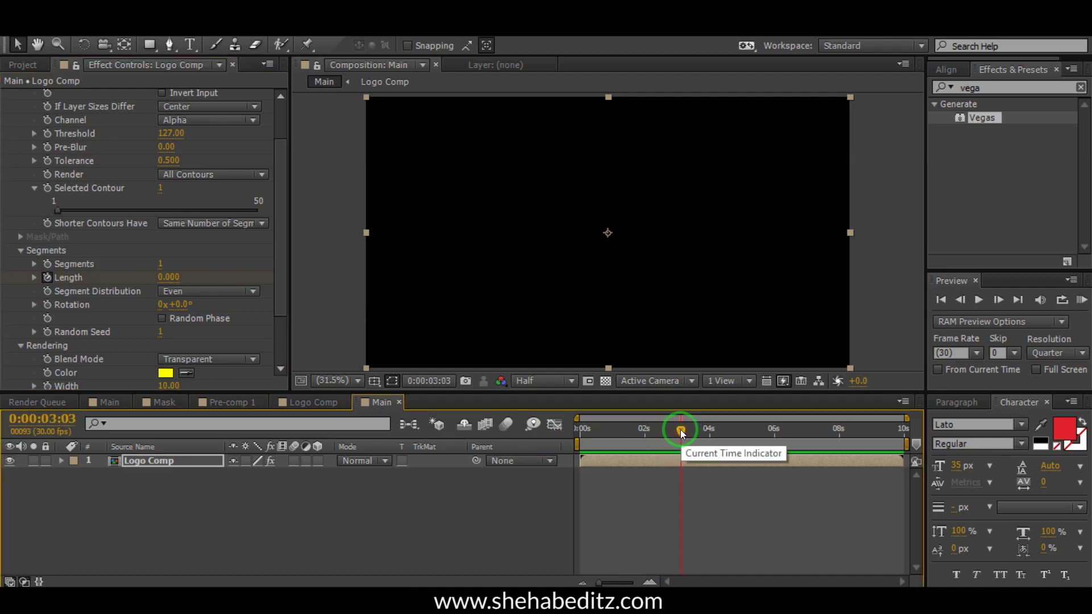
click(680, 430)
drag(682, 433, 675, 429)
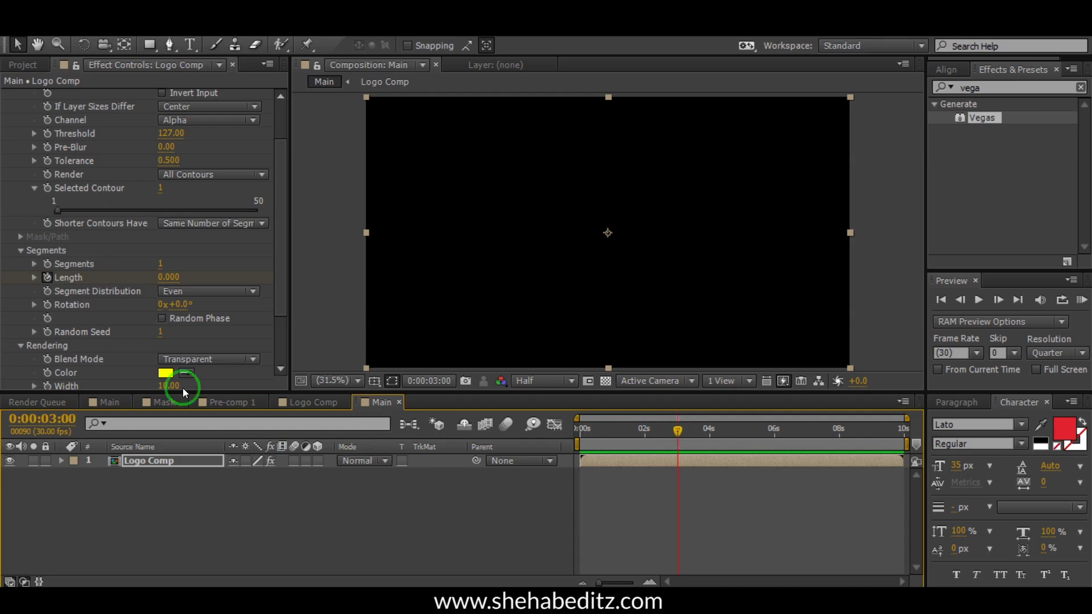
click(169, 277)
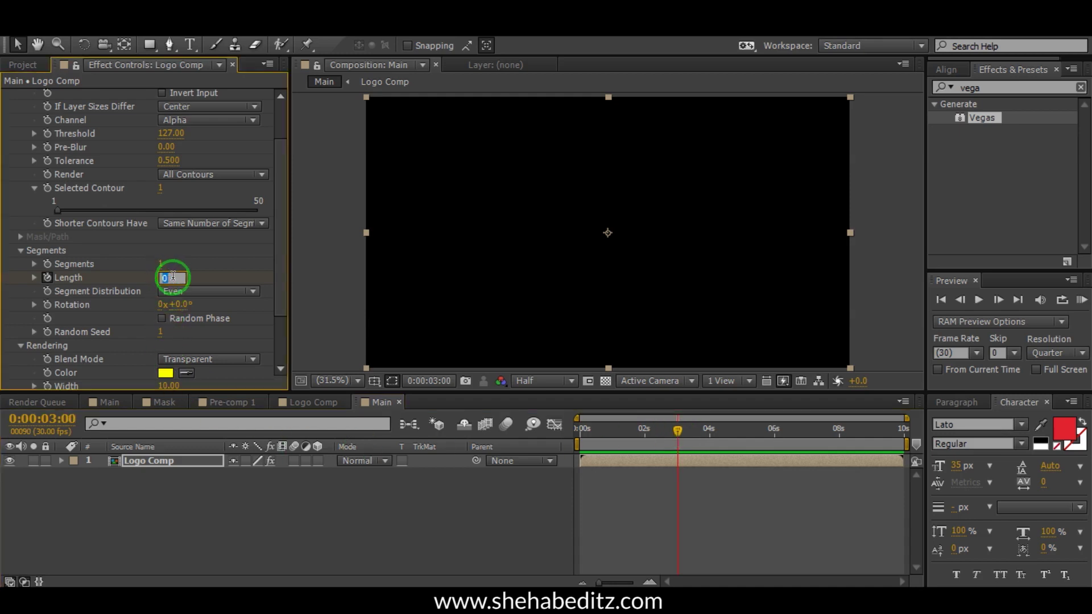
text(1)
key(Return)
click(279, 519)
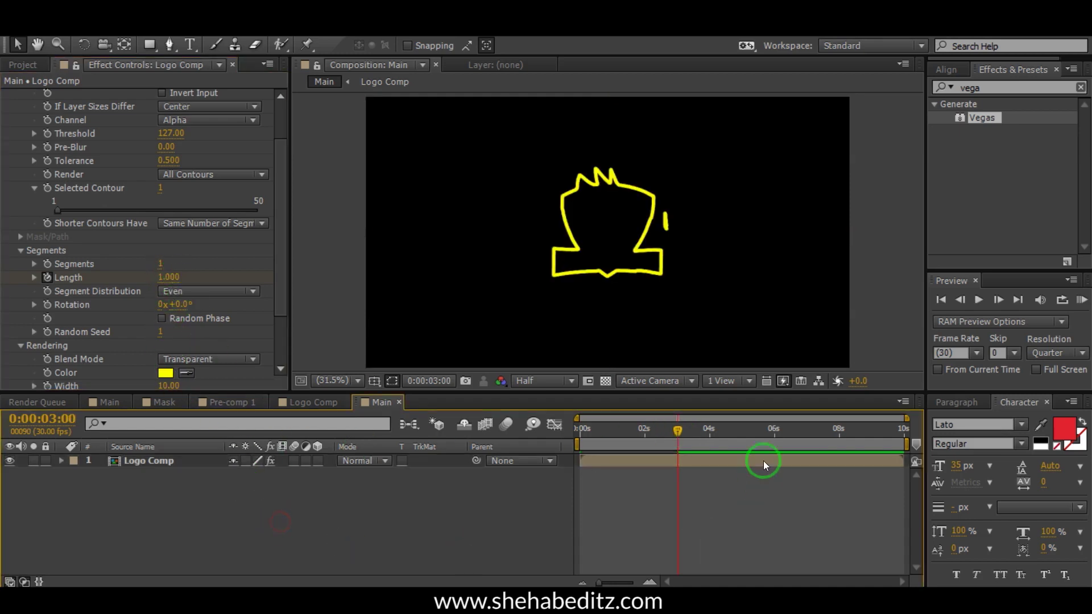
- Scrub through the first three seconds of the timeline to preview the outline drawing on
mouse_move(686, 432)
mouse_down()
mouse_move(593, 436)
mouse_move(648, 433)
mouse_up()
mouse_move(683, 428)
mouse_down()
mouse_move(698, 425)
mouse_move(566, 442)
mouse_move(681, 432)
mouse_up()
drag(683, 425, 683, 426)
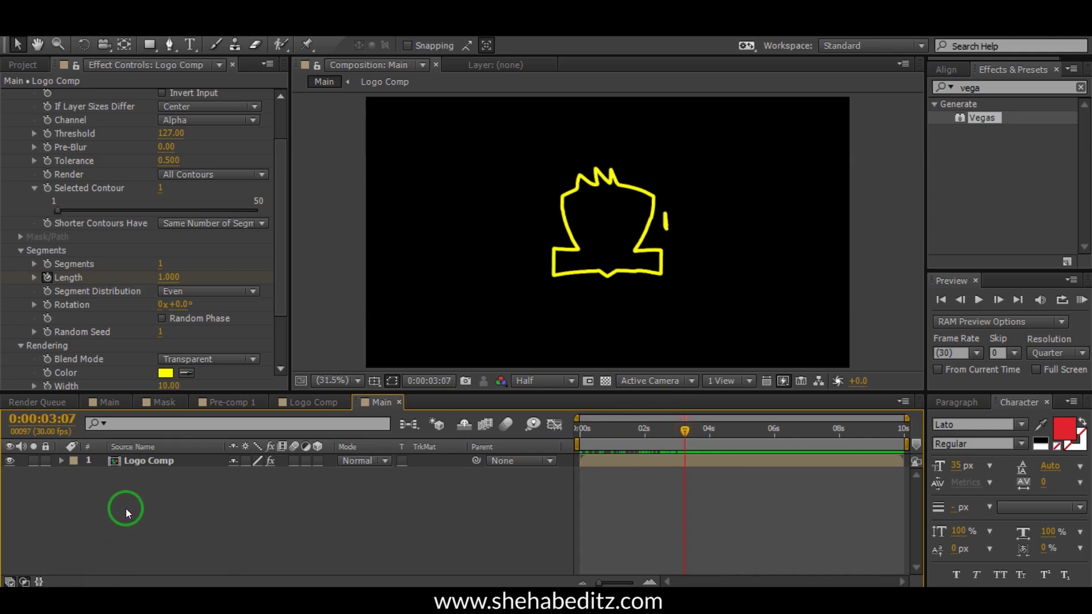
- Create a white rectangle shape layer covering the whole composition, with no existing layer selected
click(150, 486)
click(151, 44)
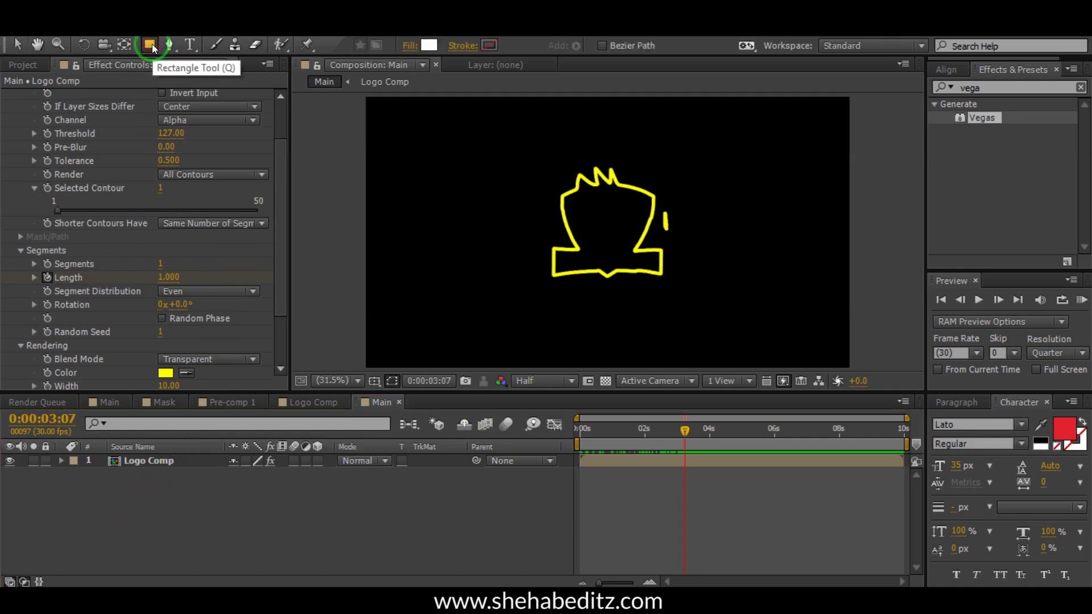
click(149, 45)
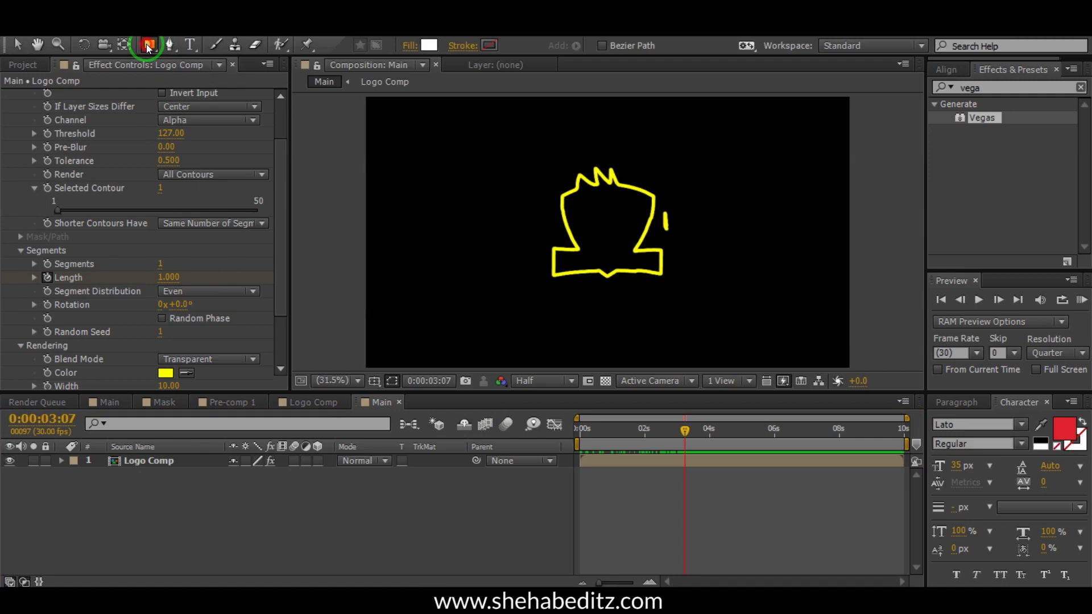
double_click(149, 45)
- Shrink the rectangle path on Shape Layer 1 to about 1815 by 1021 and collapse the layer's properties
click(132, 448)
click(81, 473)
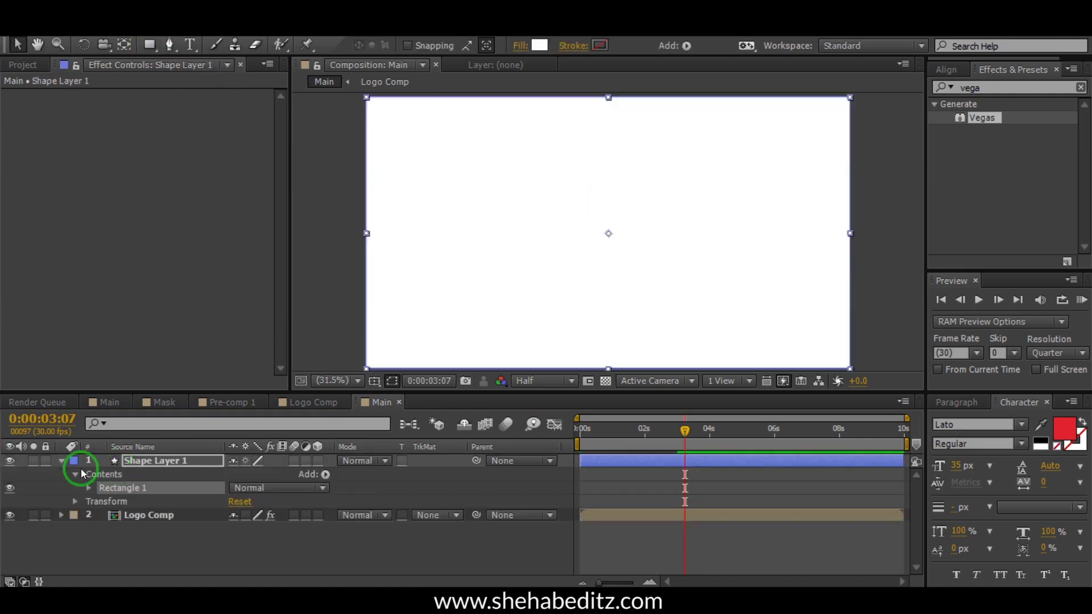
click(89, 487)
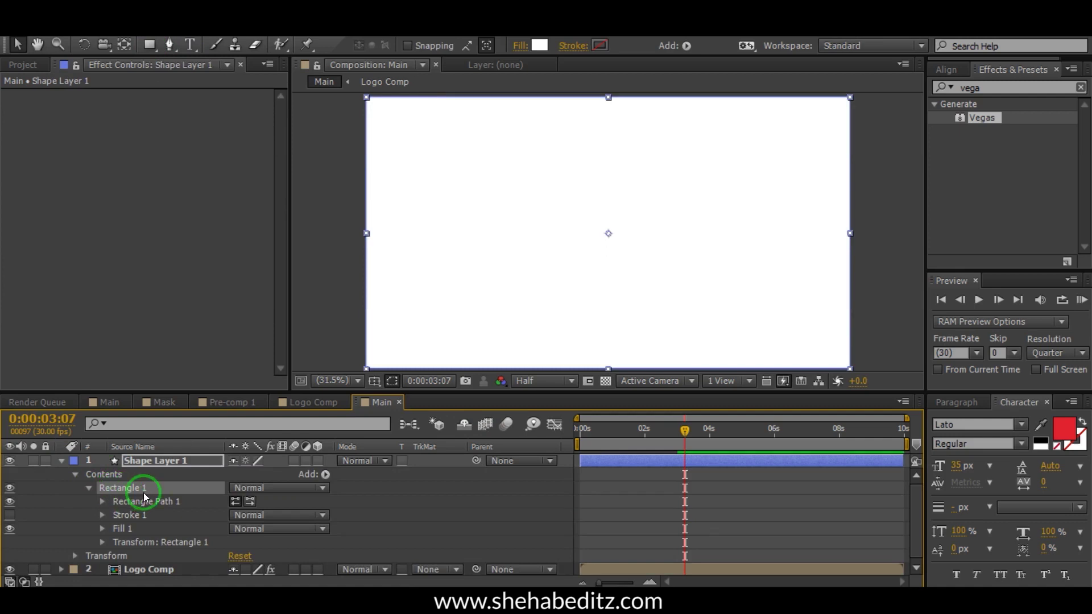
click(103, 502)
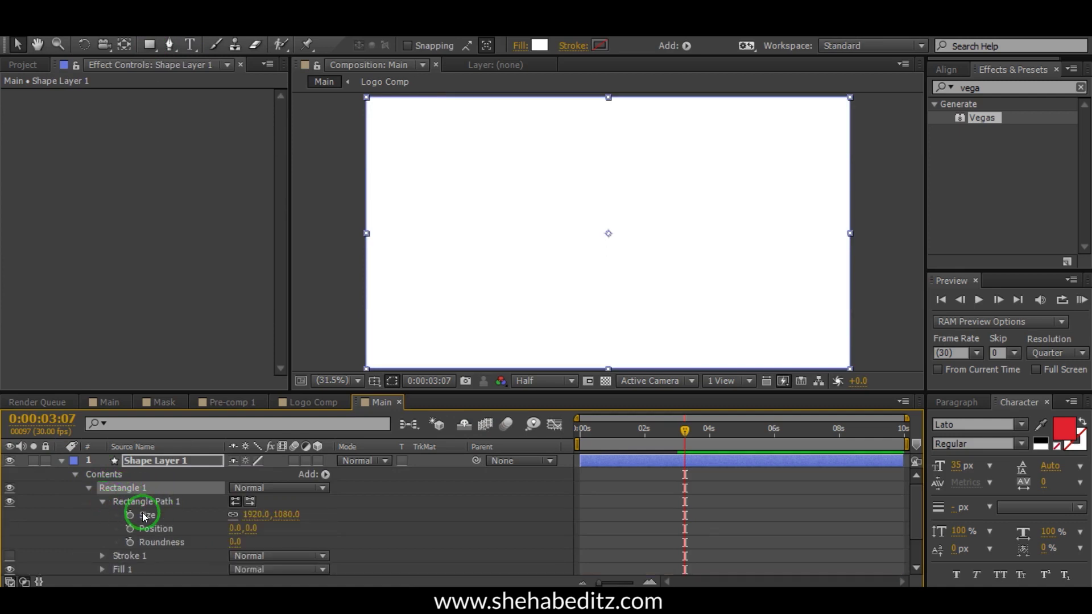
drag(248, 514, 162, 509)
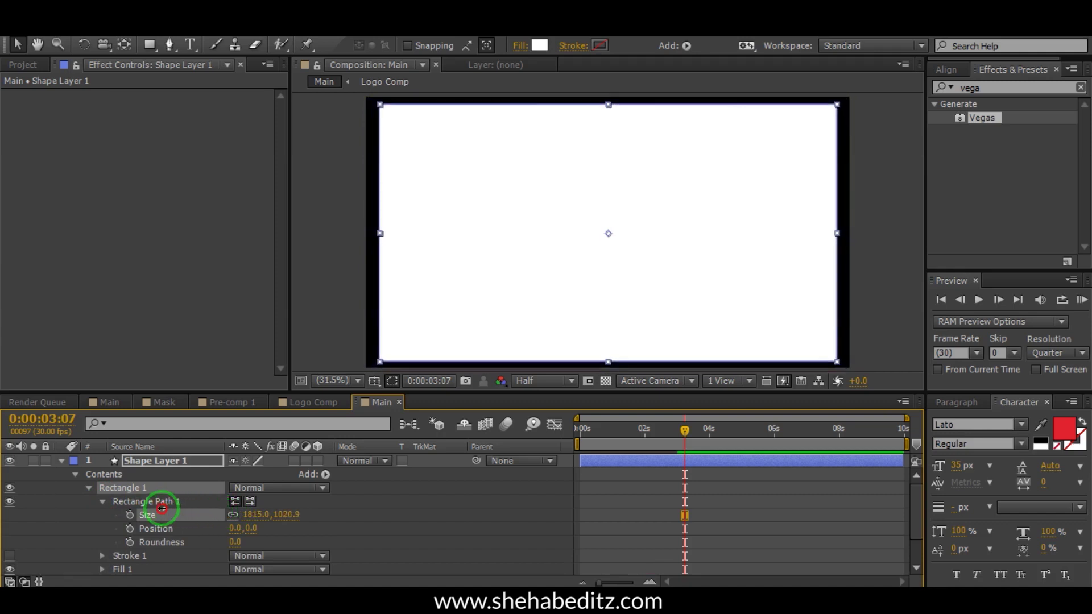
click(62, 463)
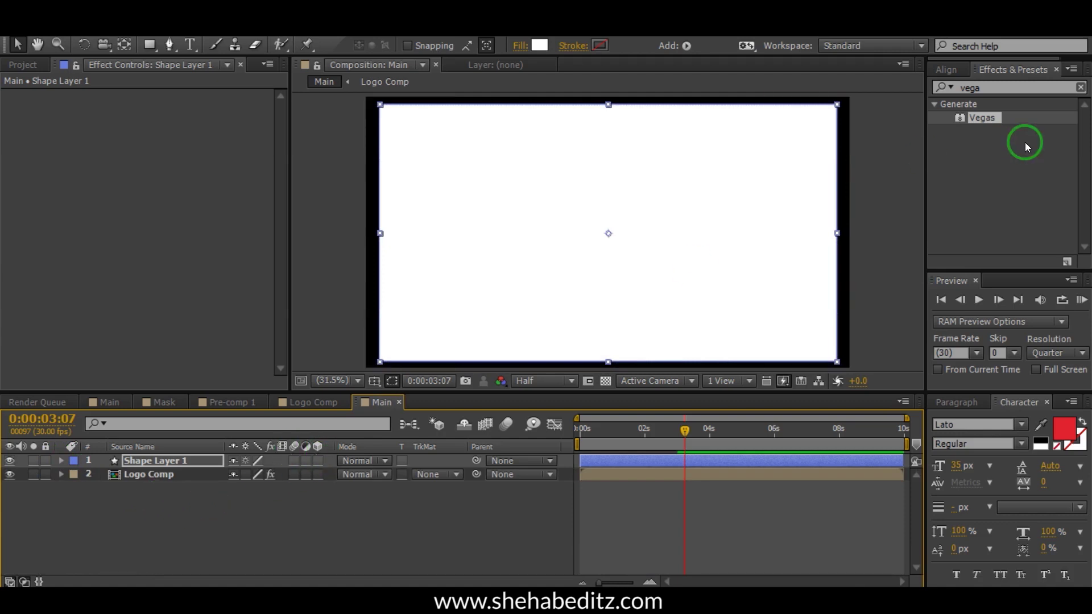
- Find the Turbulent Displace effect and apply it to Shape Layer 1
click(981, 88)
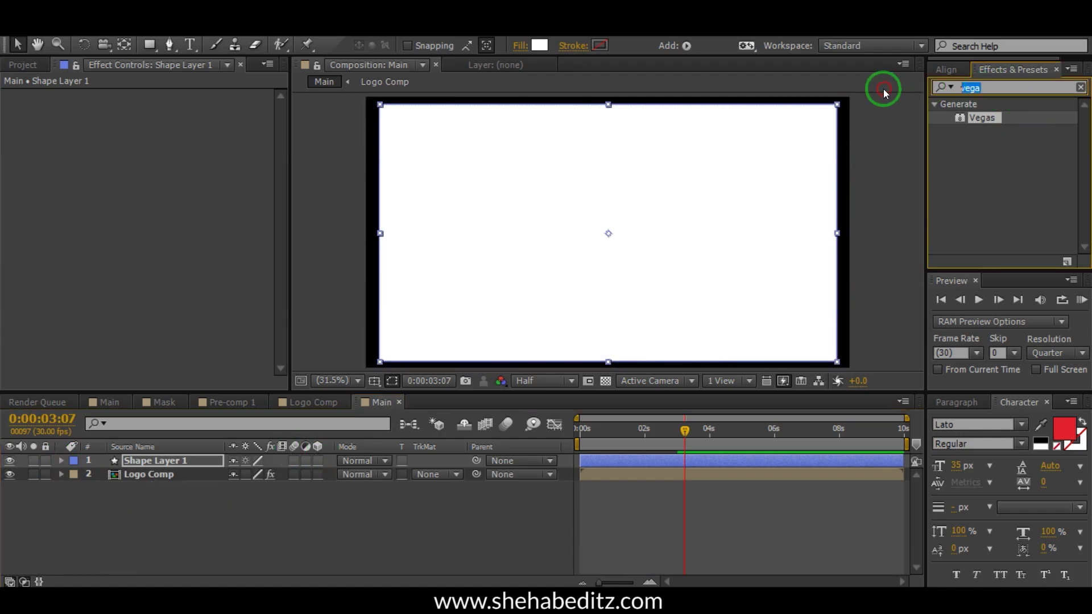
text(tu)
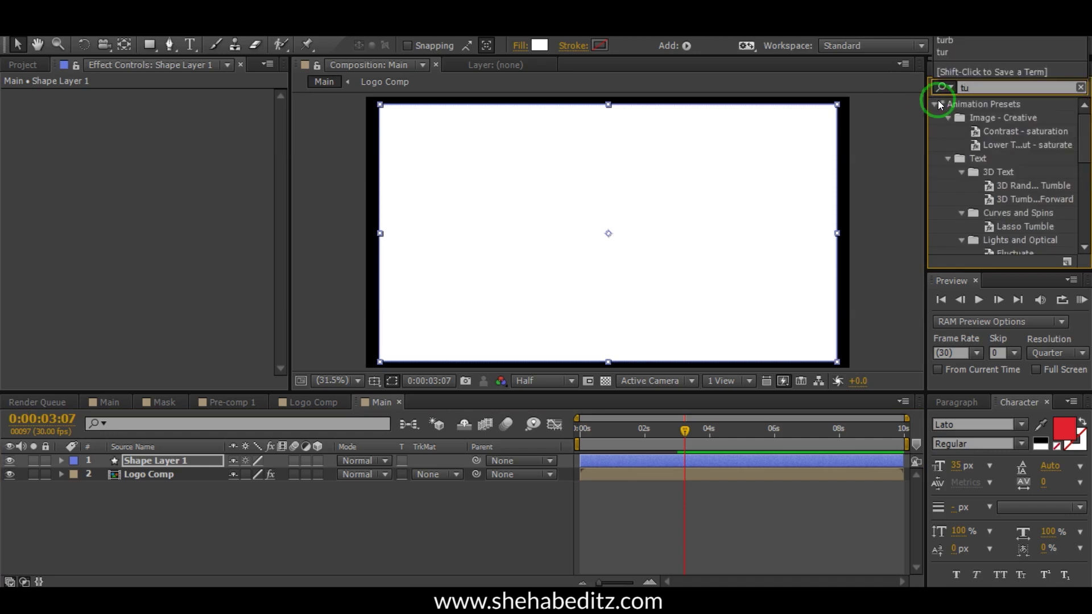
text(rb)
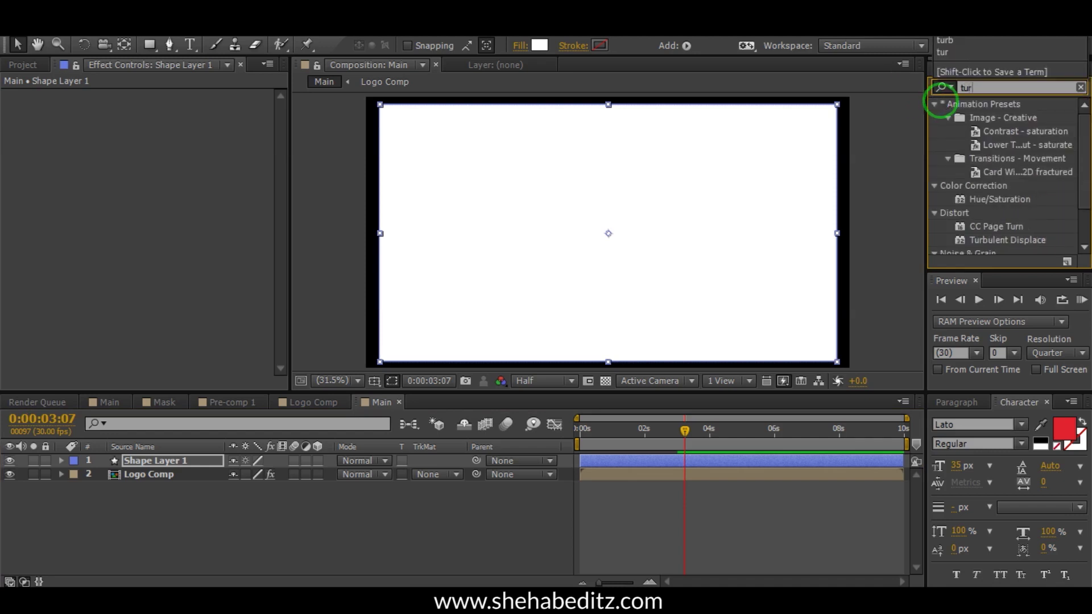
click(1004, 119)
mouse_move(1004, 118)
mouse_down()
mouse_move(280, 341)
mouse_move(261, 407)
mouse_move(149, 465)
mouse_up()
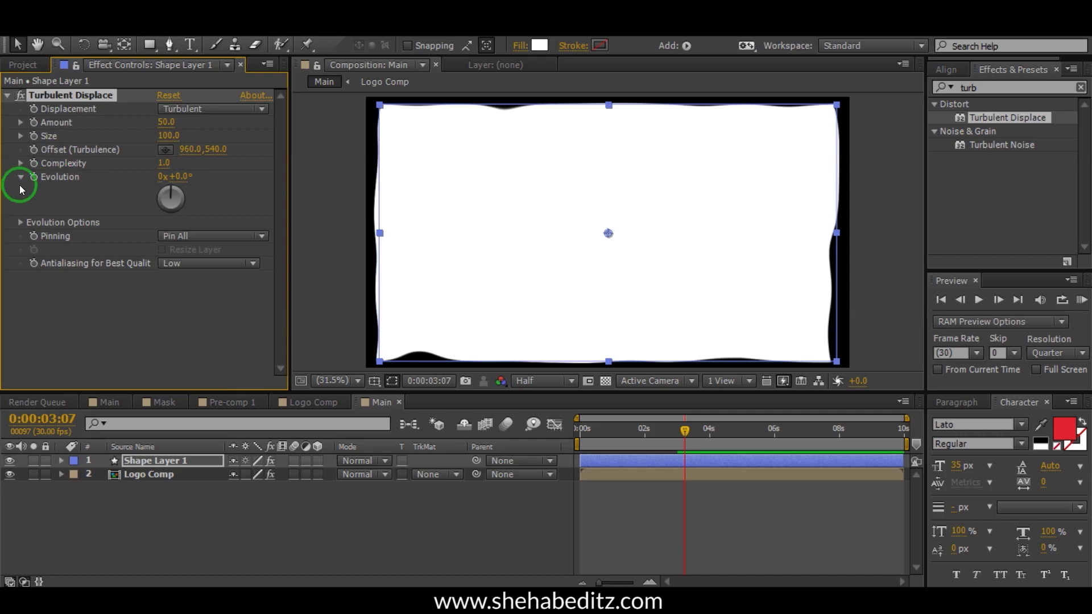
- Set the Turbulent Displace Complexity to 2 and duplicate the effect on Shape Layer 1
drag(164, 163, 163, 163)
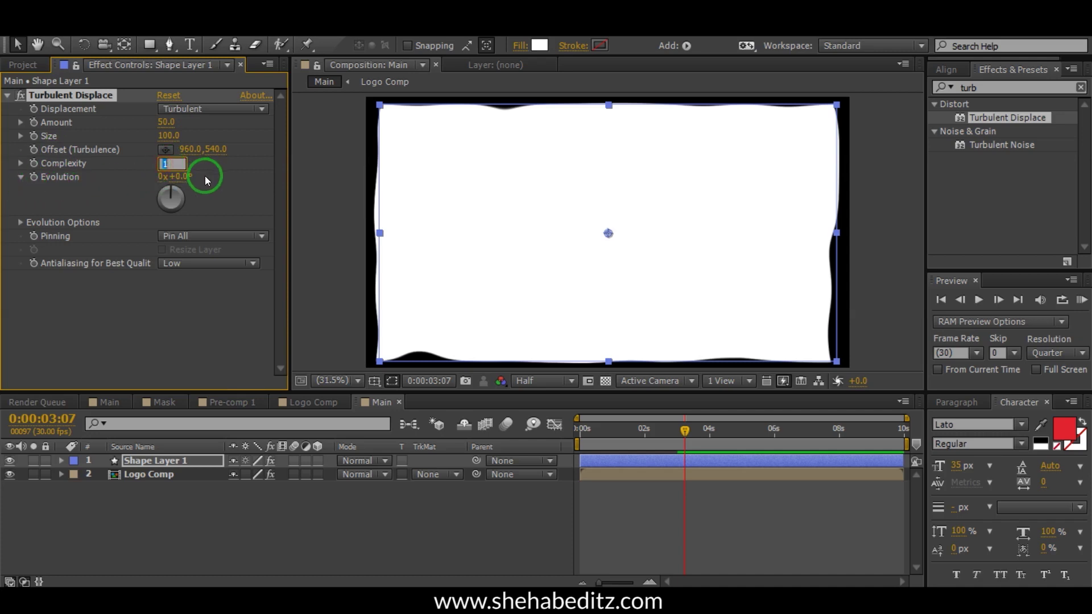
text(2)
key(Return)
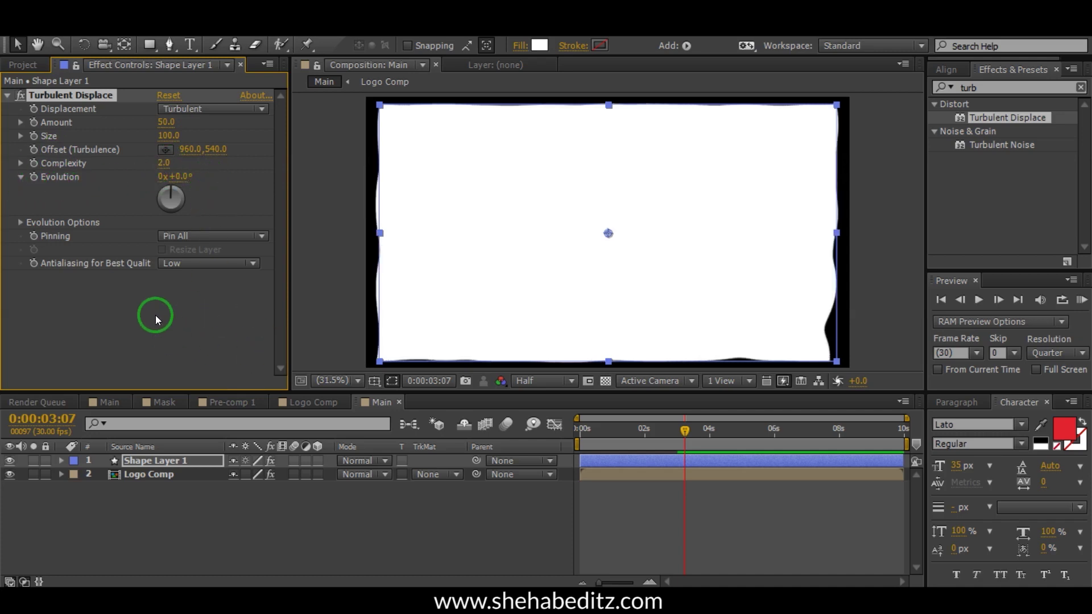
click(57, 98)
key(ctrl+d)
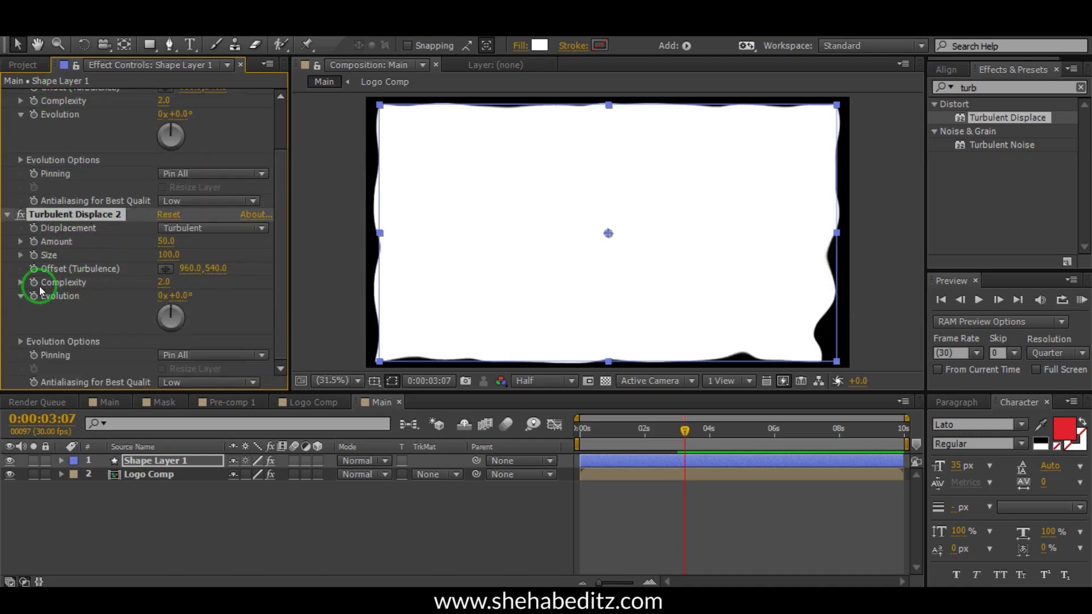
- Set the Complexity of the second Turbulent Displace effect to 5 and preview the distorted edges over time
click(164, 284)
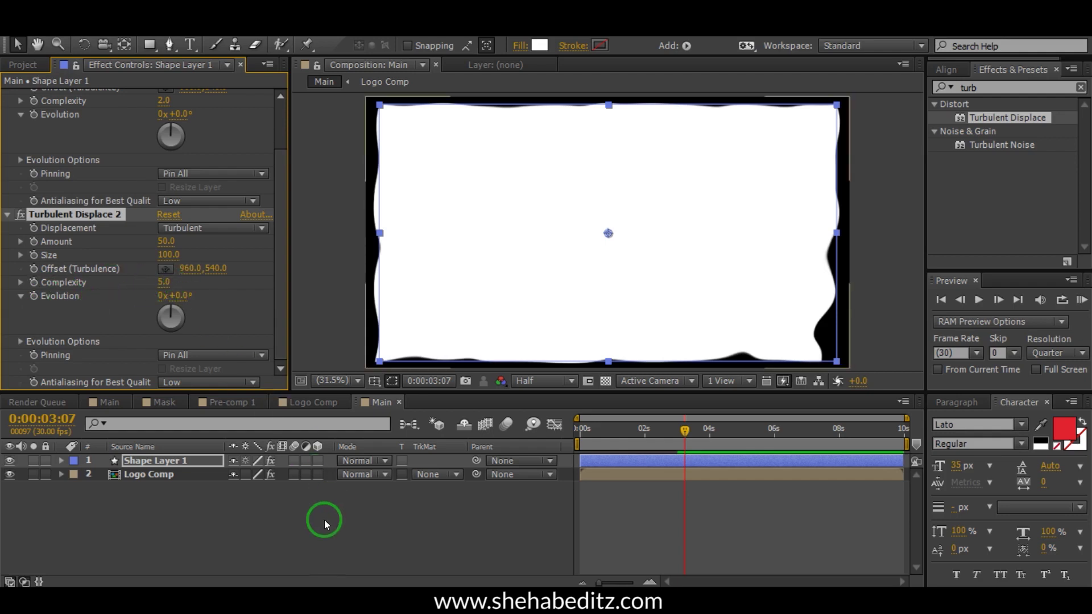
click(341, 509)
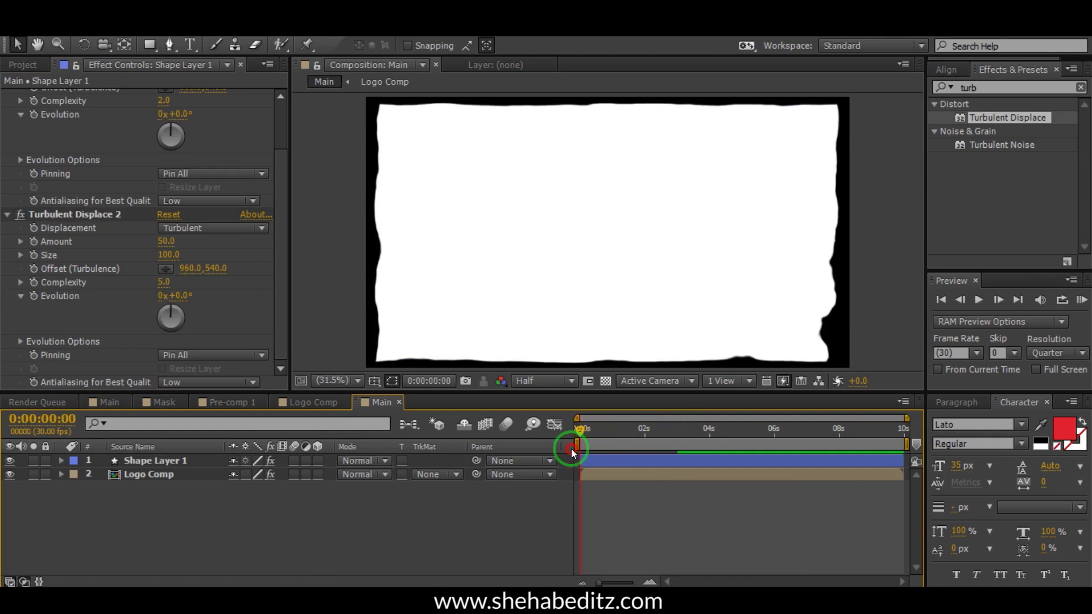
drag(571, 449, 591, 448)
drag(626, 429, 636, 429)
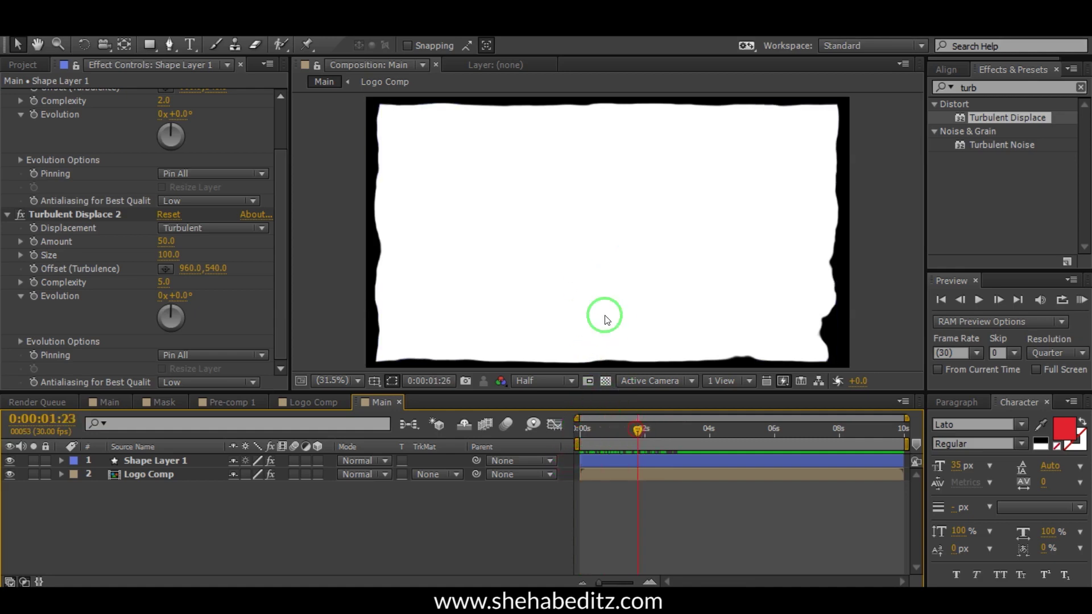
- Slide Shape Layer 1 horizontally to the left, to a position of about -222, 540, exposing part of the logo outline
click(155, 459)
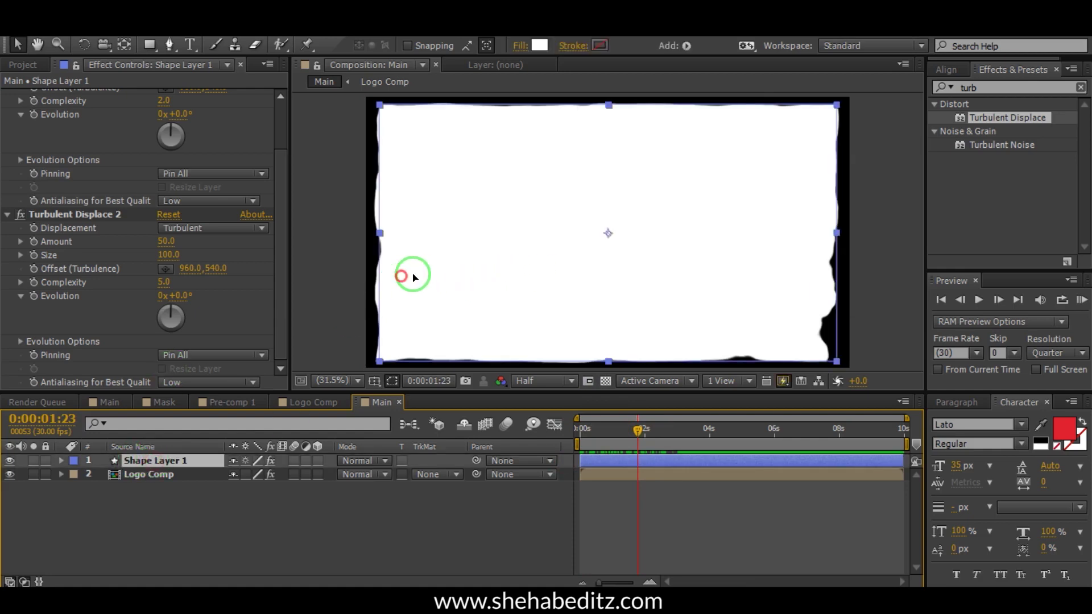
click(568, 265)
drag(544, 269, 230, 268)
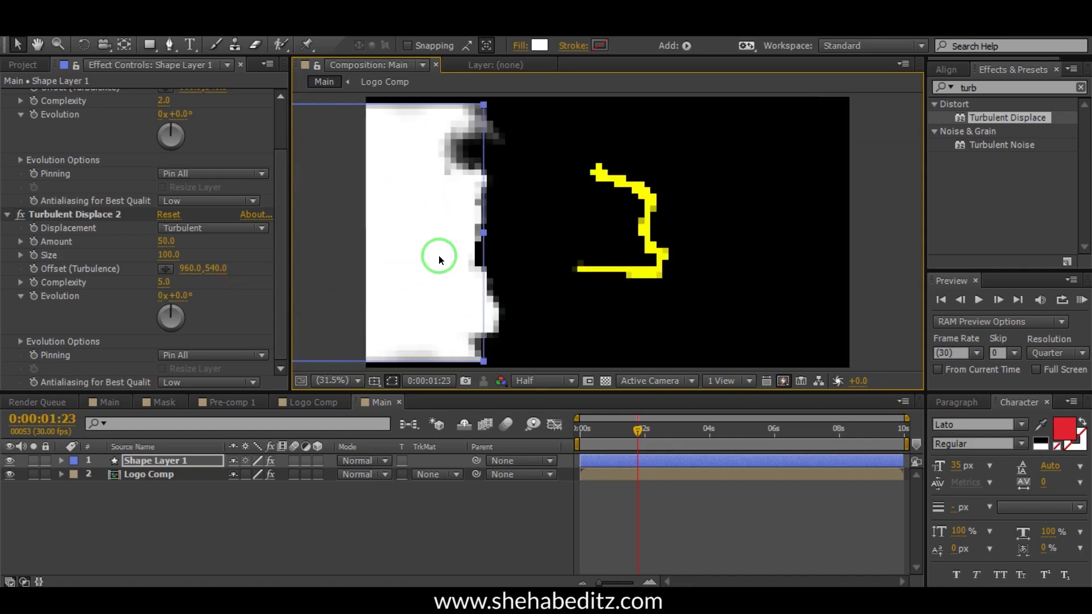
click(415, 273)
drag(423, 270, 476, 266)
- Set a starting Position keyframe for Shape Layer 1 at 0:00:00:00
drag(638, 431, 527, 442)
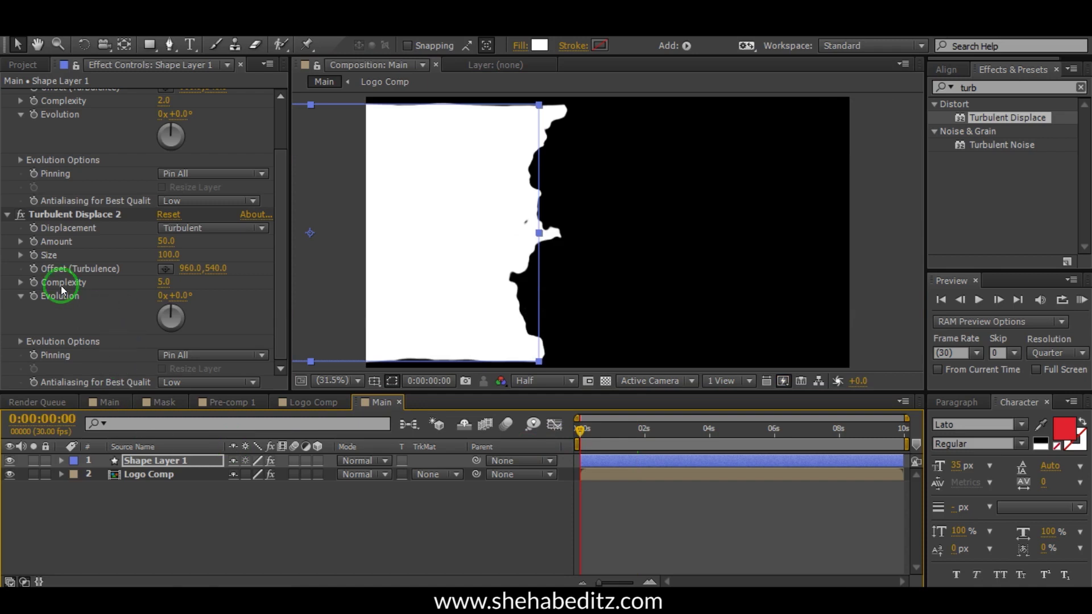
click(134, 462)
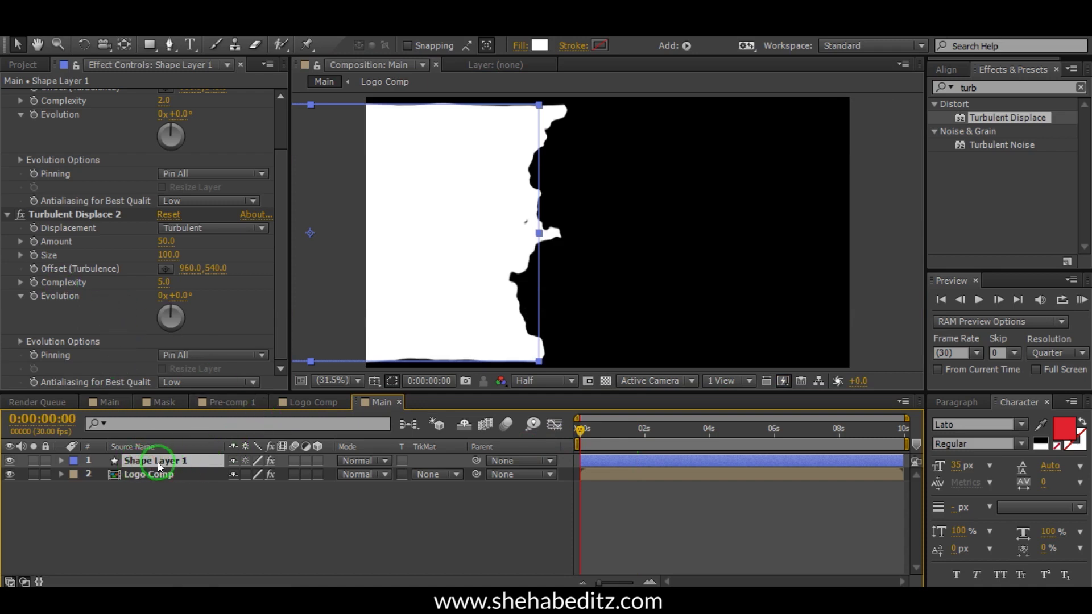
key(p)
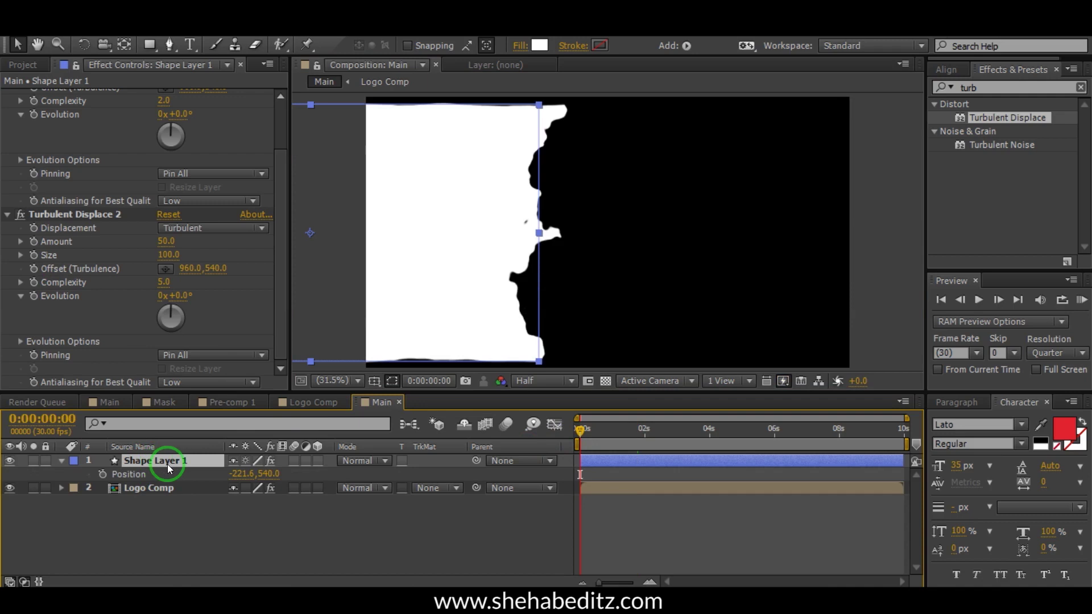
click(102, 474)
click(615, 460)
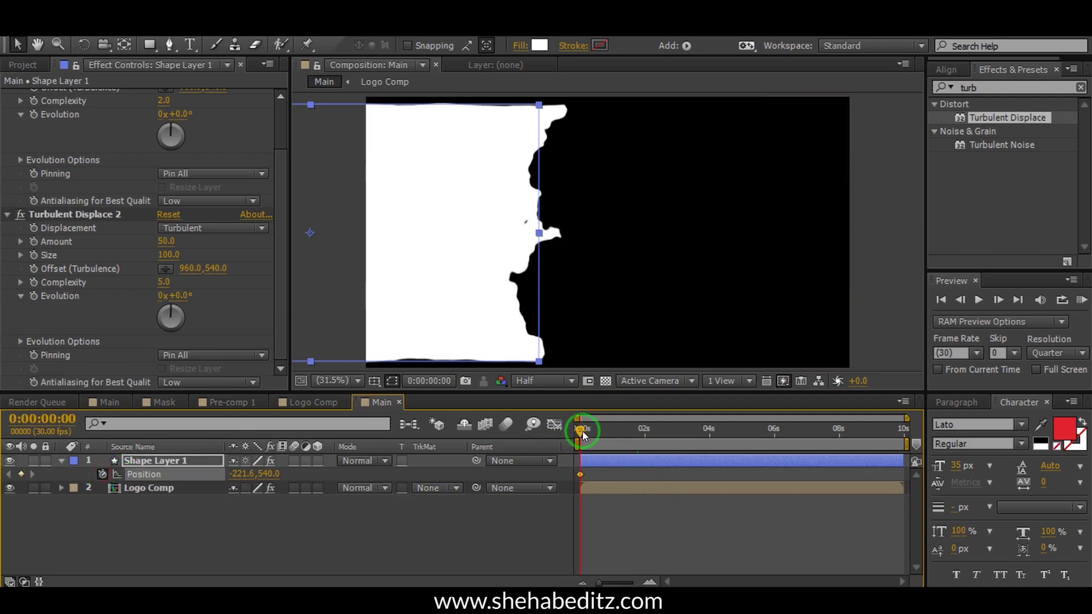
- At 0:00:03:00, move Shape Layer 1 right to a position of about 353, 540 as the second keyframe
drag(579, 431, 674, 436)
click(462, 271)
drag(463, 271, 610, 276)
- Apply Easy Ease to both Position keyframes of Shape Layer 1
drag(708, 474, 587, 469)
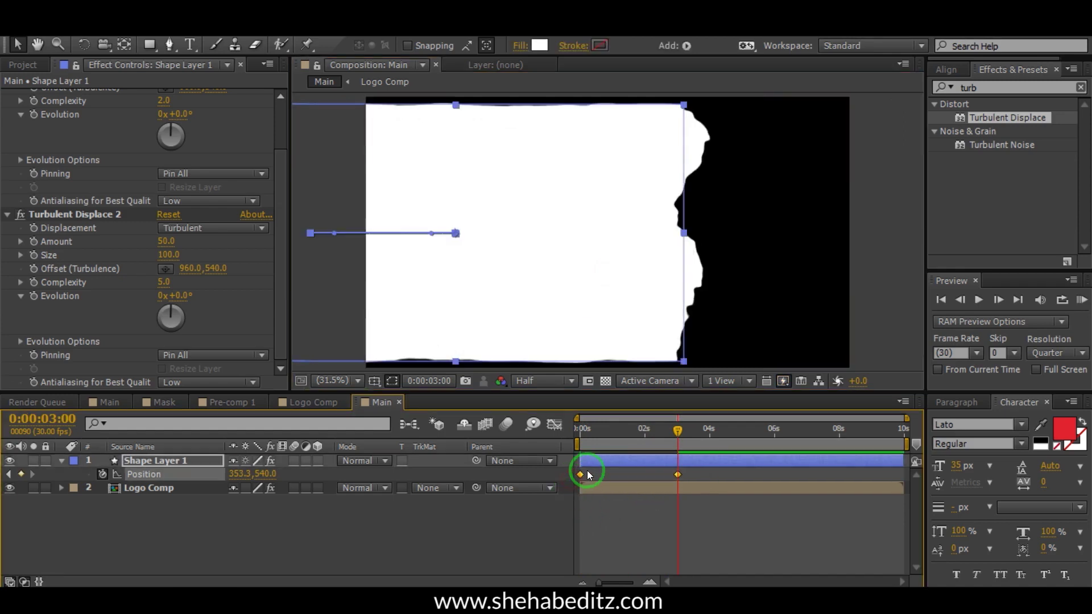
right_click(579, 473)
mouse_move(741, 462)
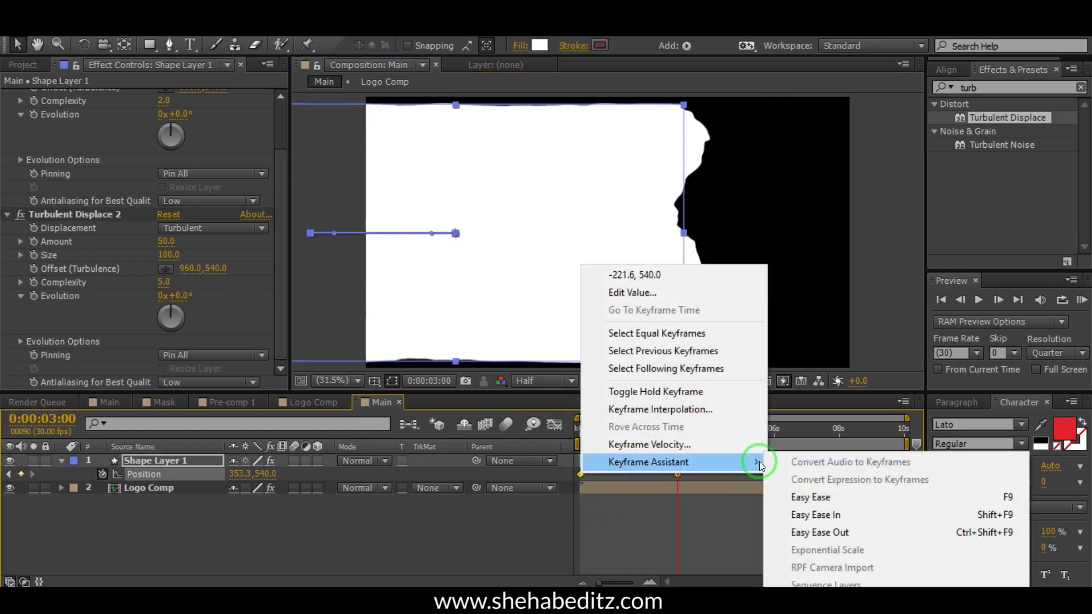
click(776, 497)
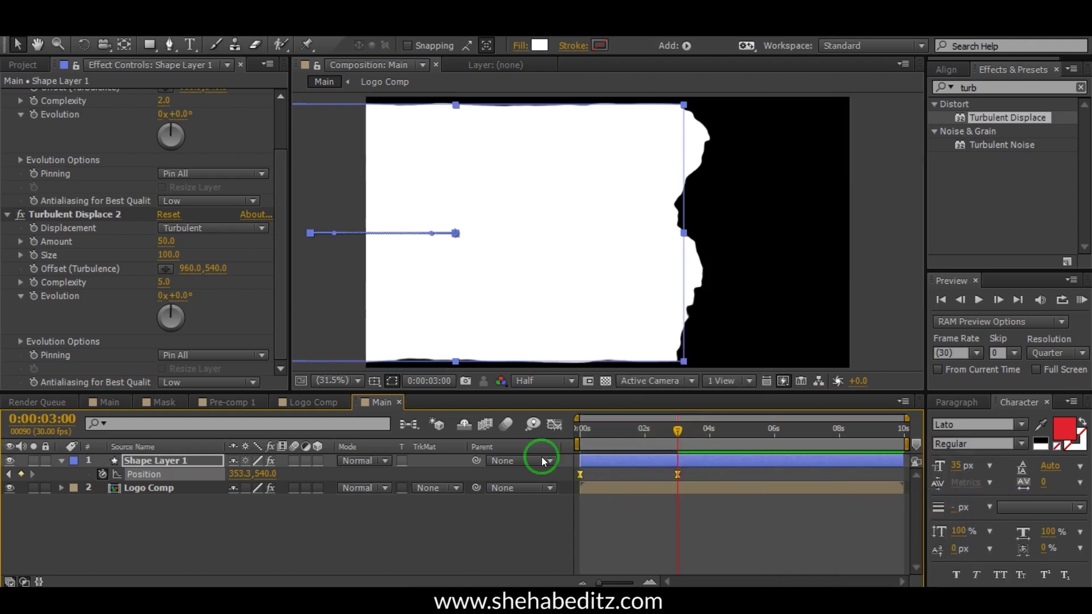
- Steepen the speed curve between both Position keyframes in the Graph Editor, raising the influence to about 62%
click(558, 424)
drag(706, 514, 500, 557)
drag(599, 541, 648, 543)
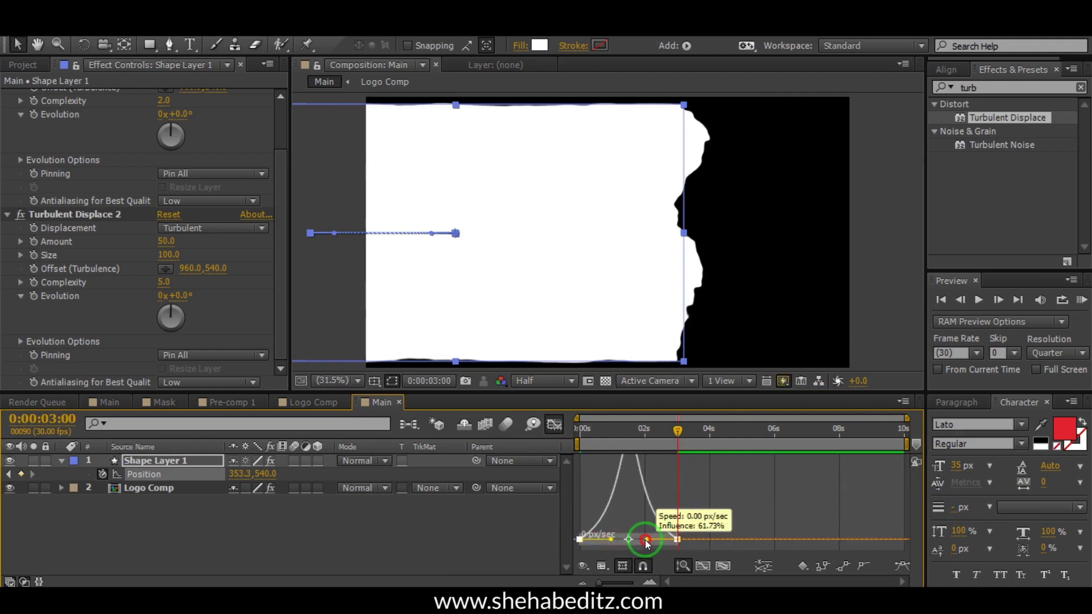
click(554, 424)
- Move the current time to 0:00:02:10, deselect Shape Layer 1 and collapse its properties
mouse_move(673, 429)
mouse_down()
mouse_move(577, 434)
mouse_move(655, 434)
mouse_up()
click(338, 531)
click(63, 458)
click(214, 524)
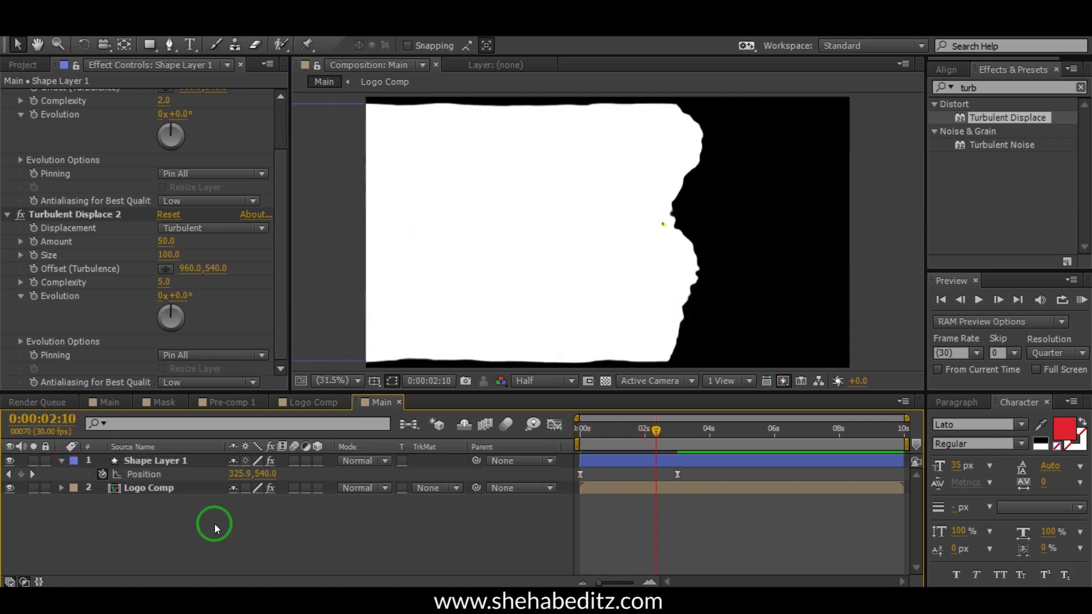
click(63, 461)
click(132, 527)
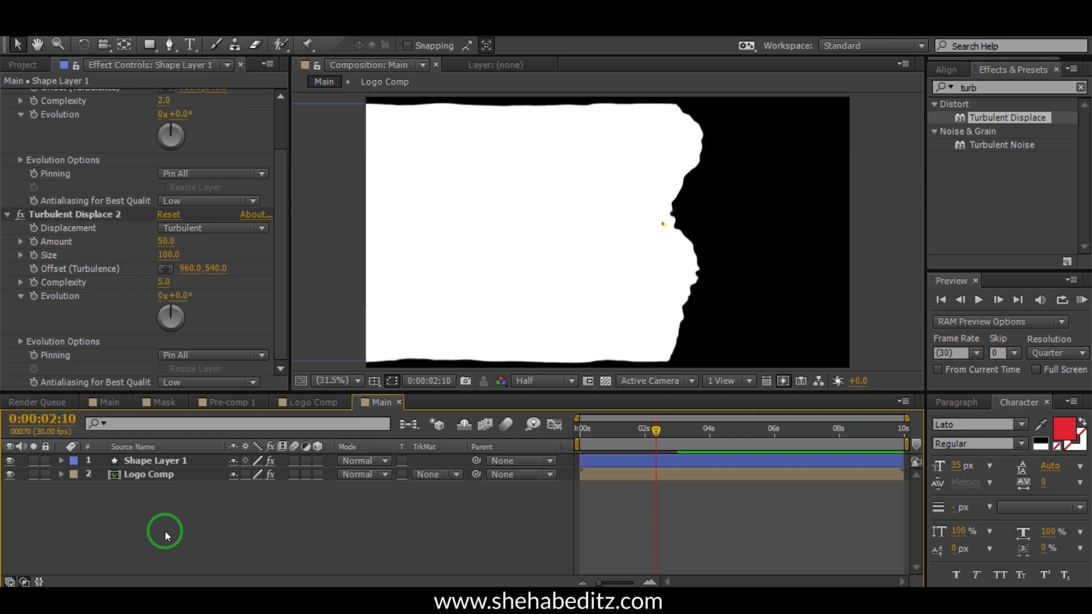
- Create a new adjustment layer above Shape Layer 1 in the Main composition
right_click(144, 526)
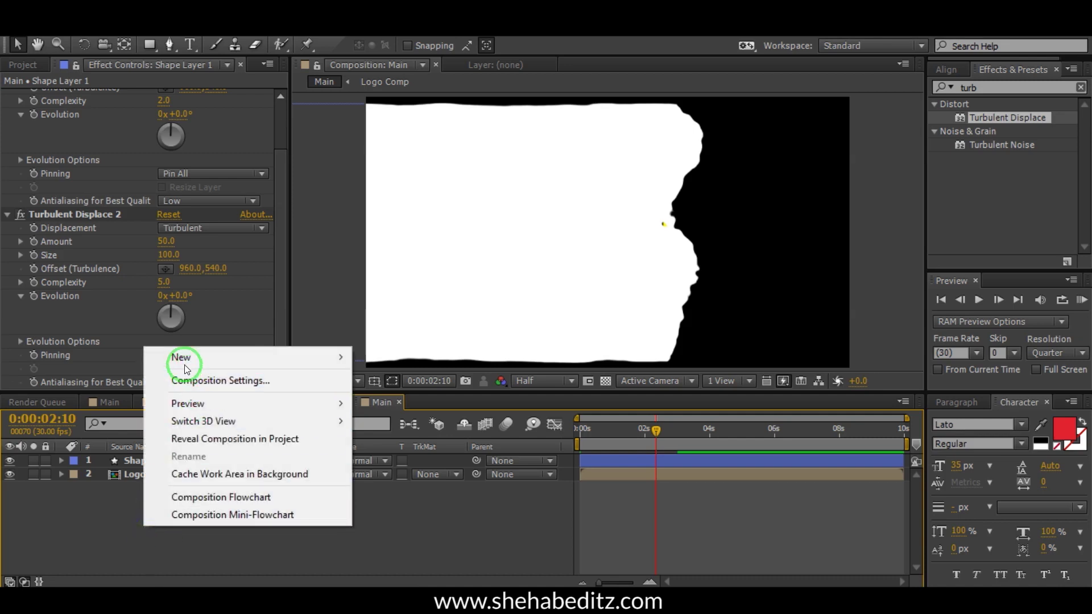
mouse_move(180, 359)
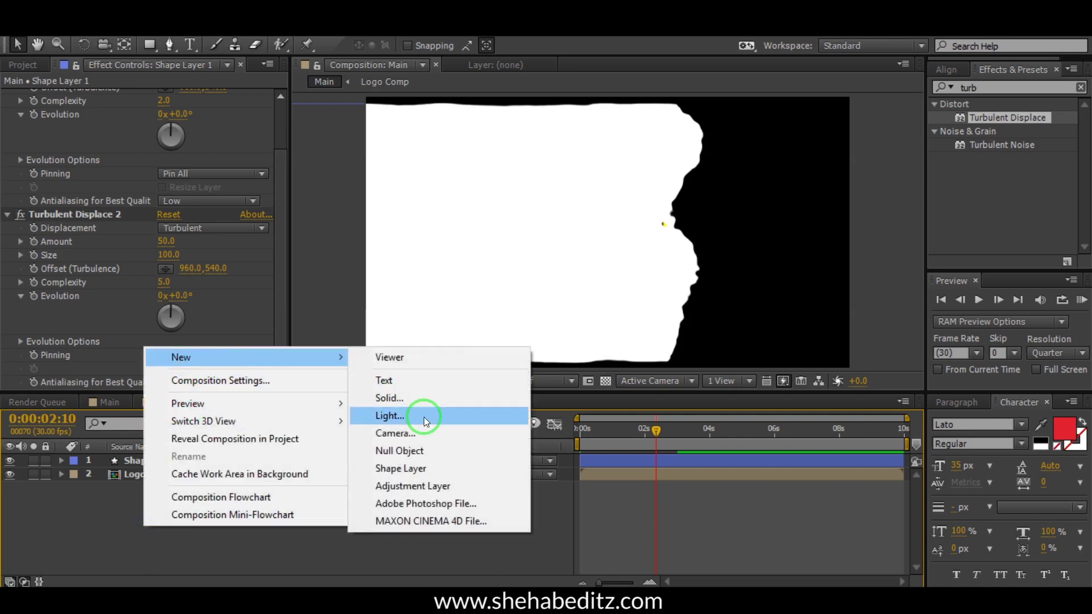
click(415, 485)
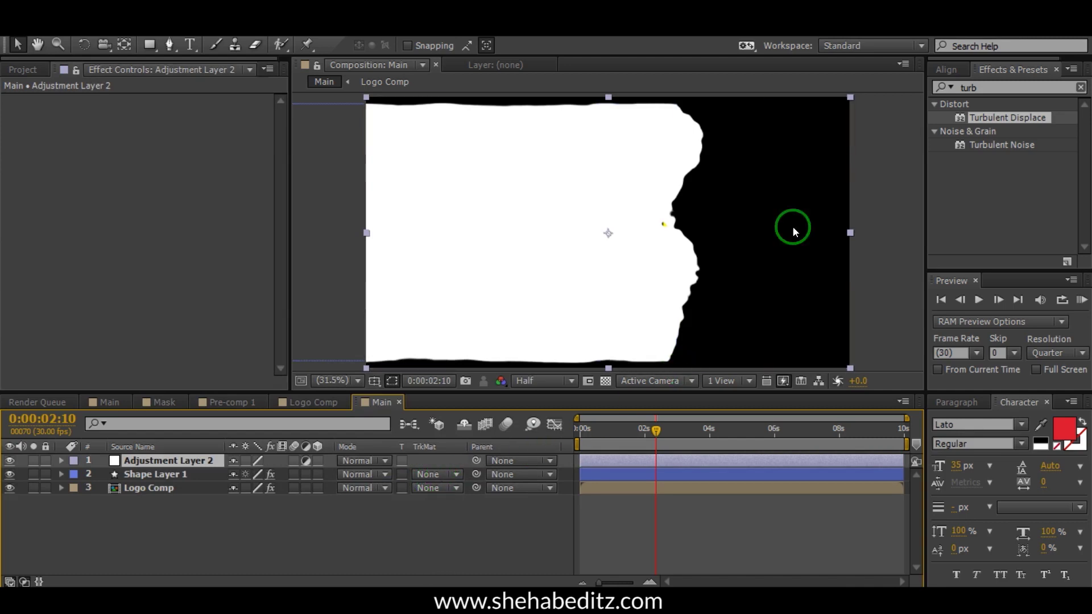
- Find the Fast Blur effect, apply it to the adjustment layer and set its Blurriness to 2
click(981, 87)
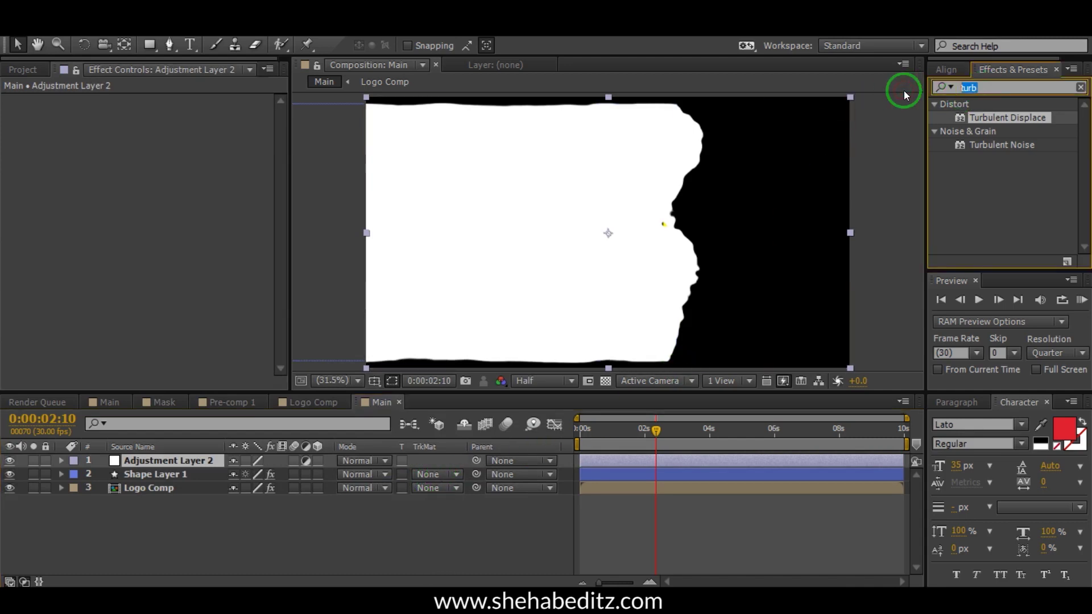
text(fast)
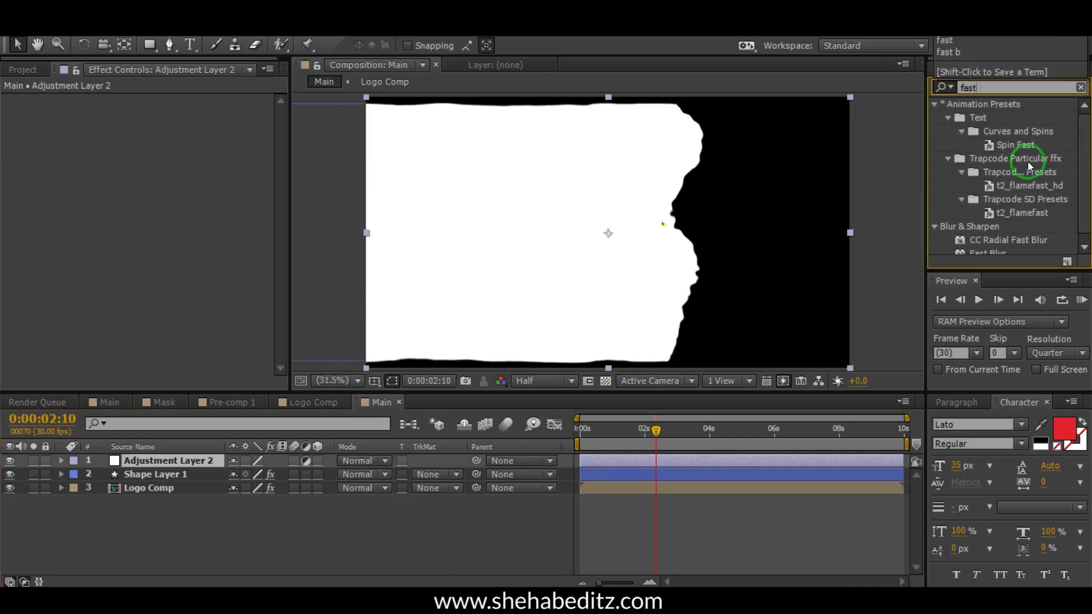
drag(990, 257, 183, 465)
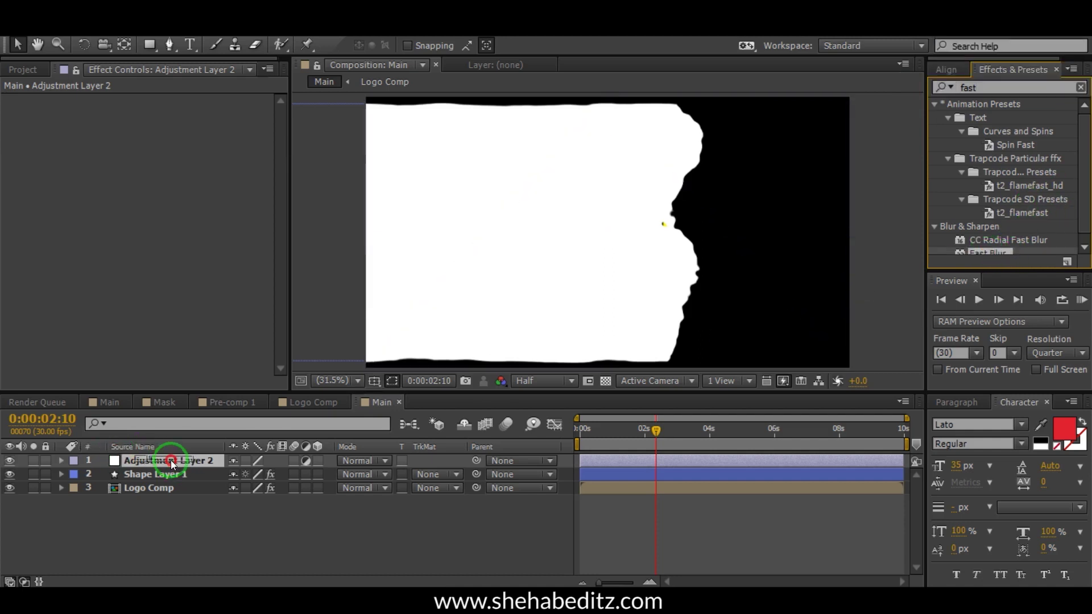
click(172, 113)
text(2)
key(Return)
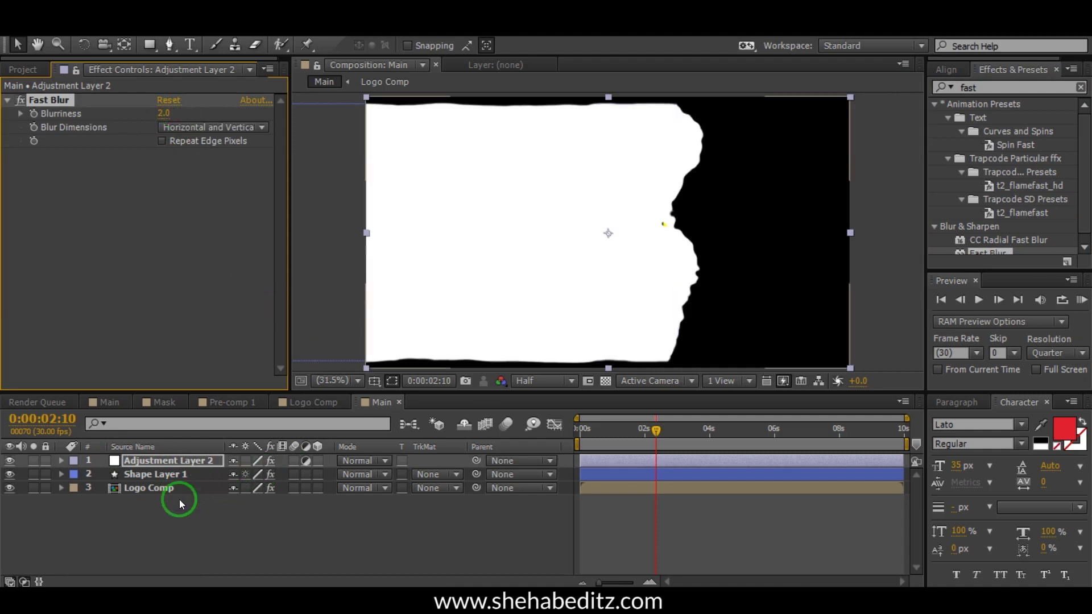
- Find the Levels effect and apply it to the adjustment layer
click(983, 88)
key(BackSpace)
text(leve)
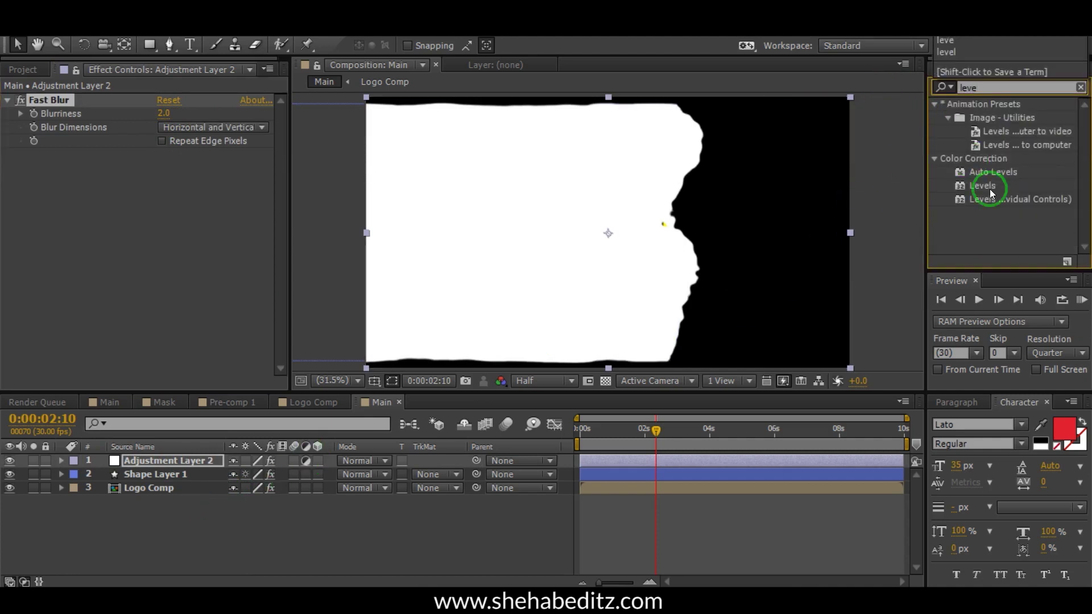
drag(990, 194, 160, 459)
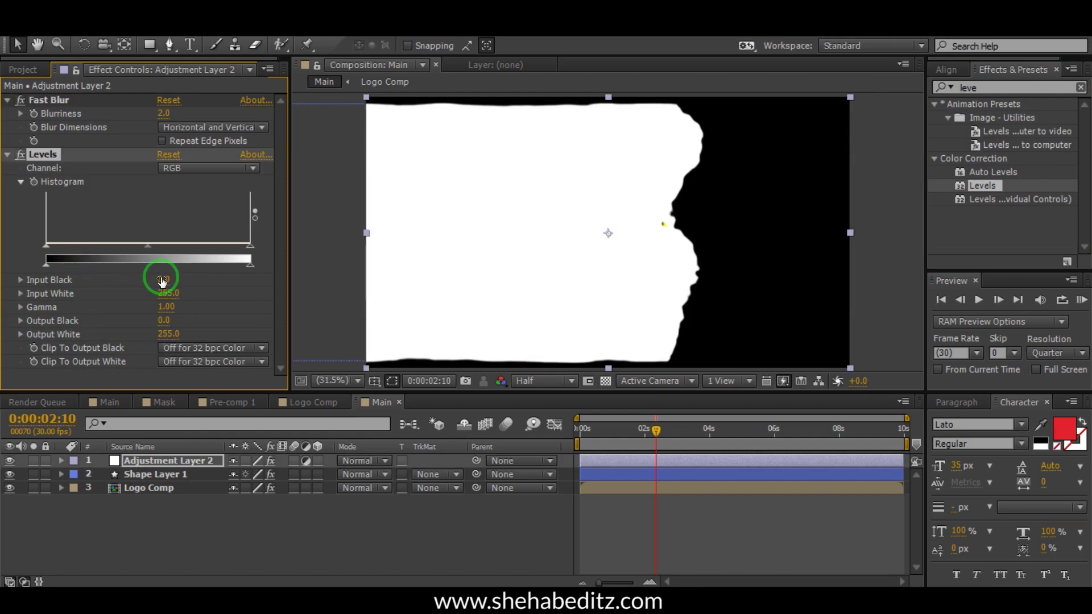
- Set the Levels Input Black to 160 and Input White to 195, and preview the result at an earlier time
key(BackSpace)
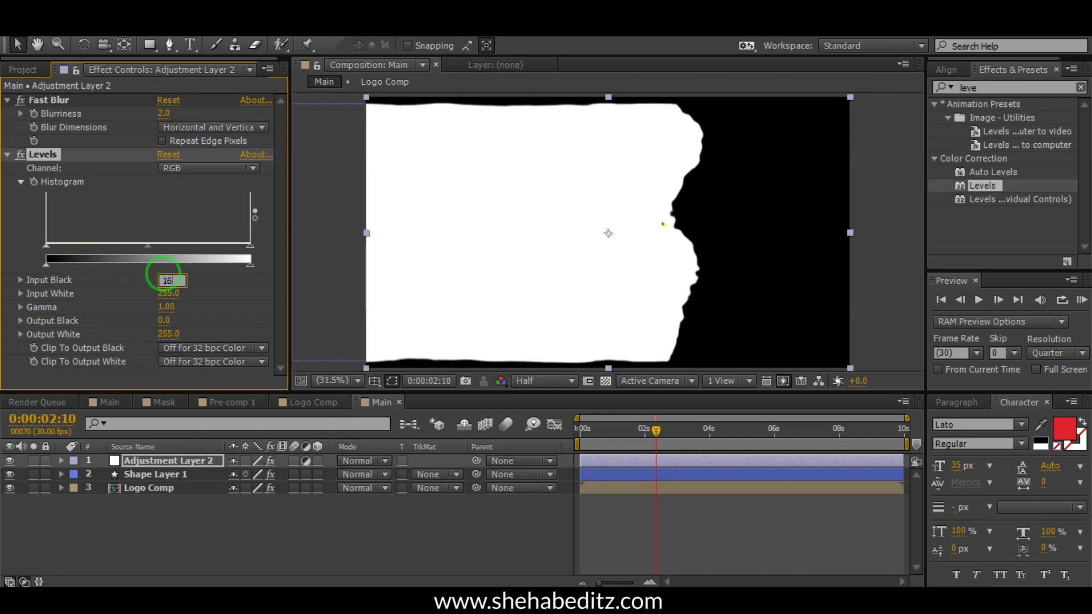
text(160)
key(Return)
click(166, 293)
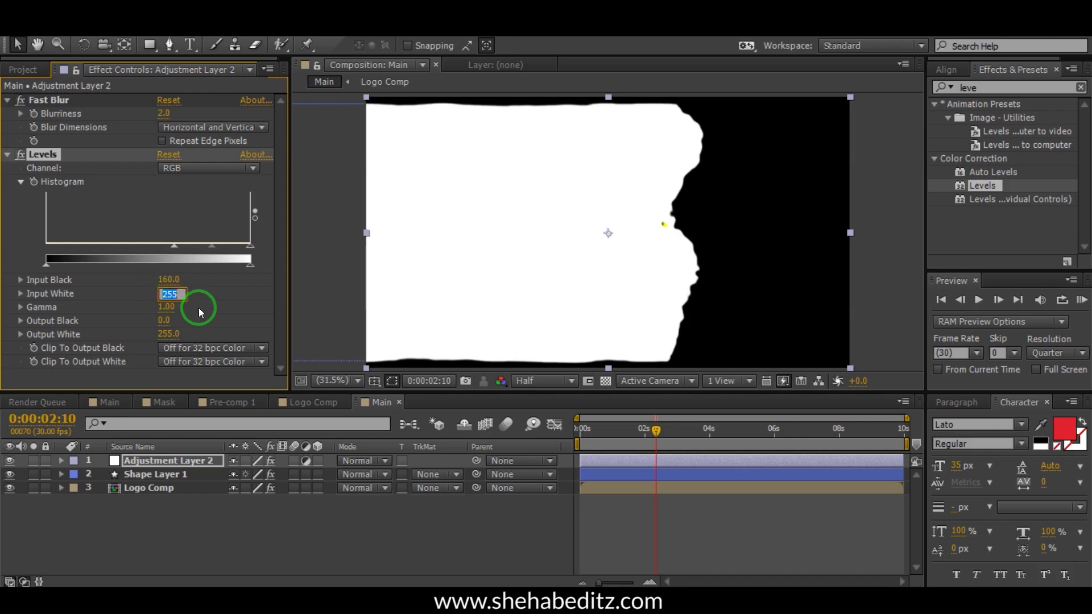
text(195)
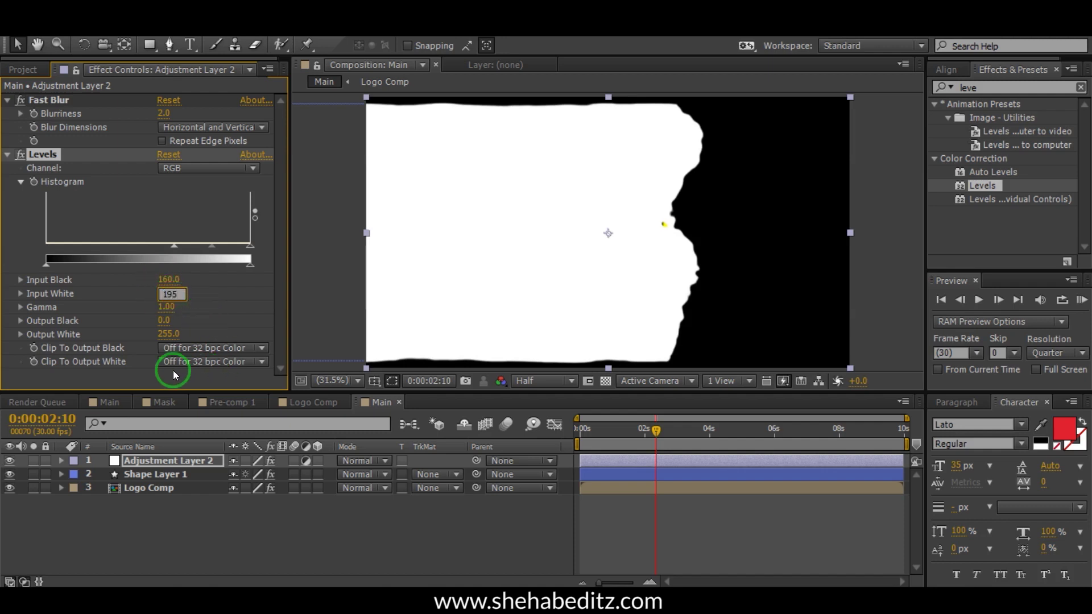
click(222, 296)
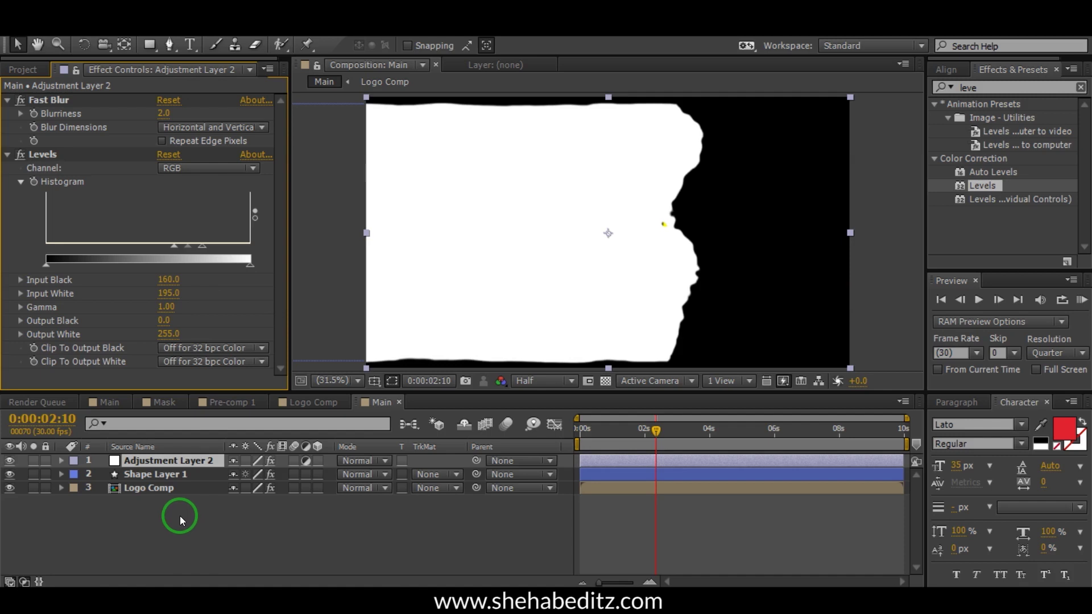
click(163, 506)
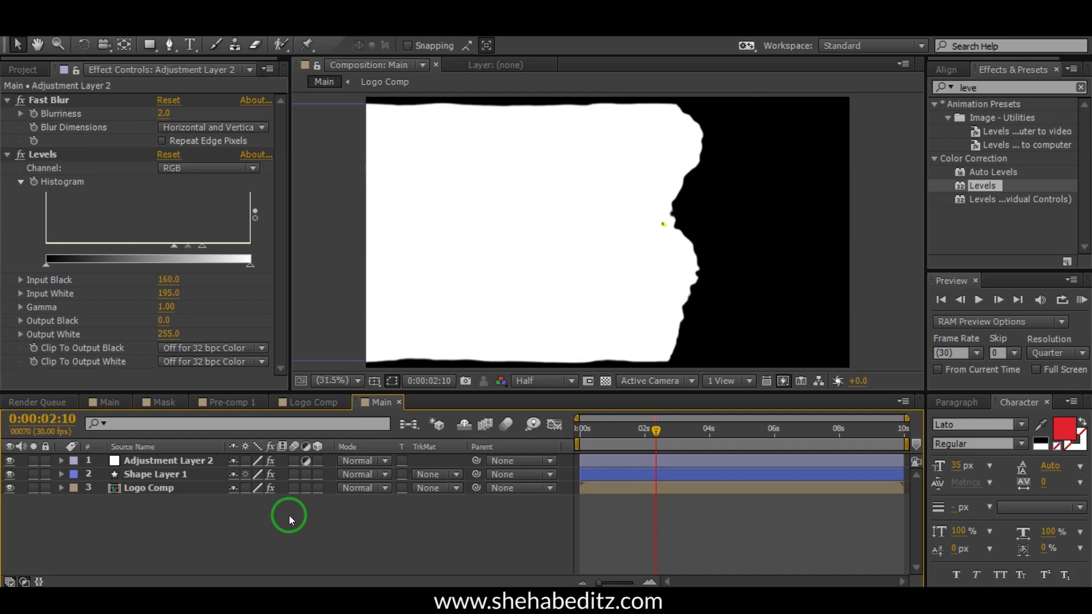
drag(641, 428, 601, 432)
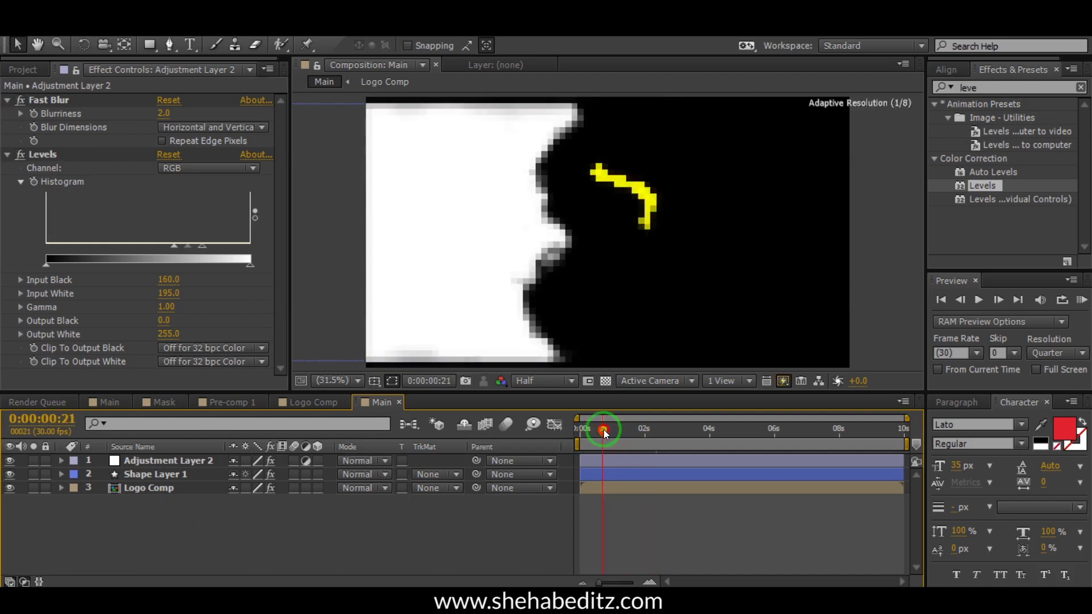
- Pre-compose all three layers of the Main composition into a new composition named Logo Anime, moving all attributes
drag(146, 507, 158, 461)
right_click(157, 461)
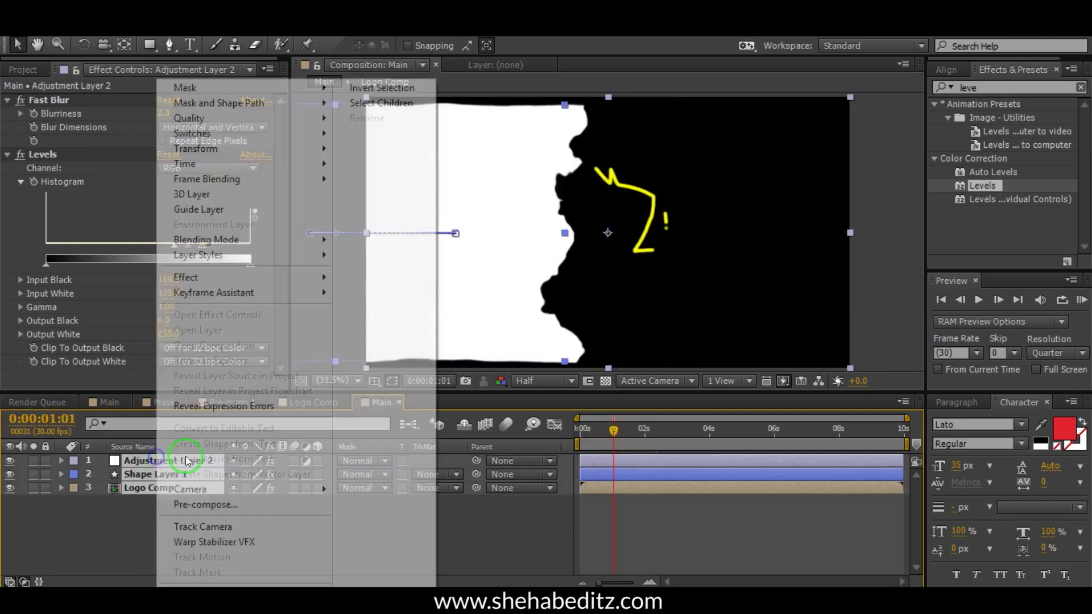
click(214, 506)
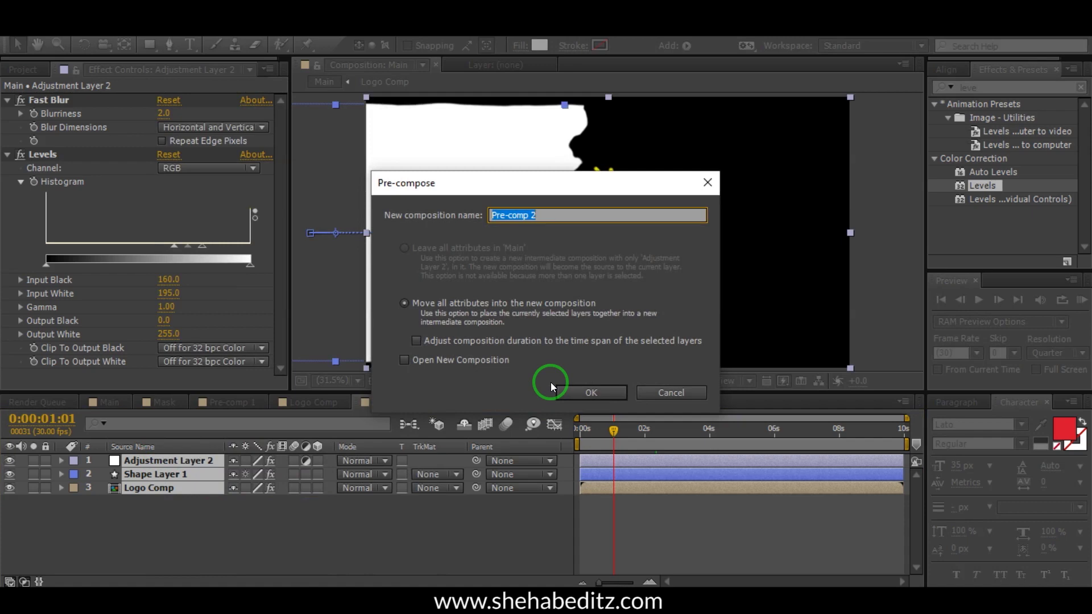
text(Logo Anime)
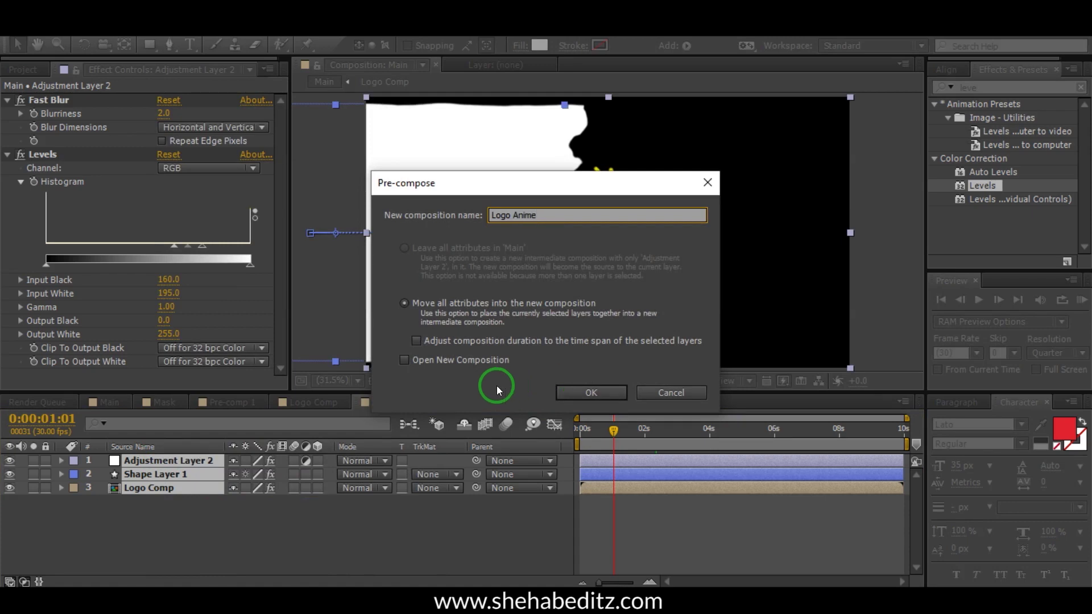
click(589, 393)
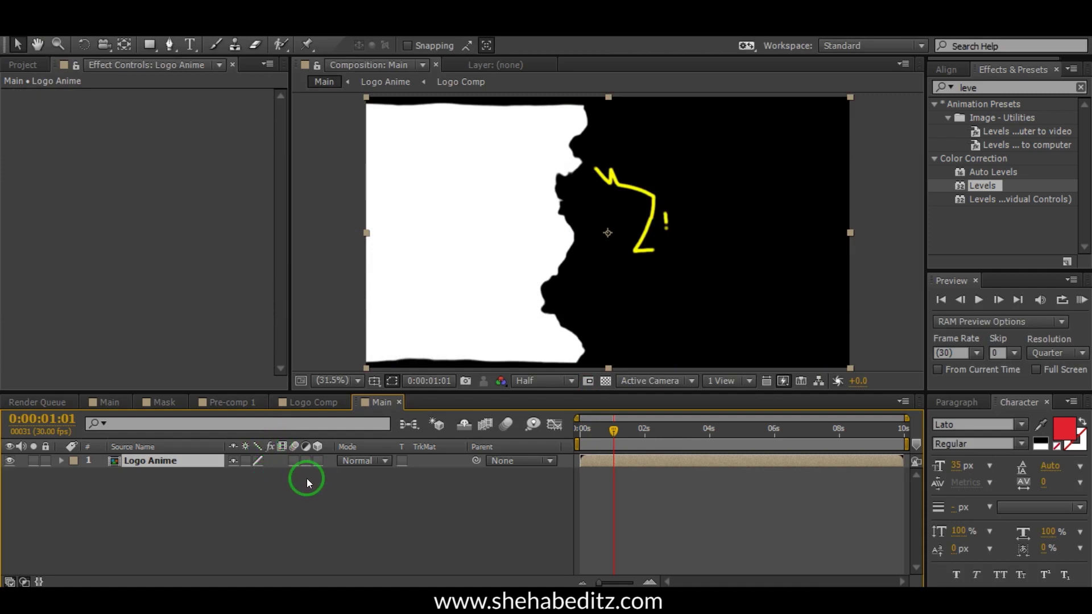
- Add Logo Comp to the Main timeline below Logo Anime and set the Logo Anime layer's blending mode to Stencil Alpha
click(24, 65)
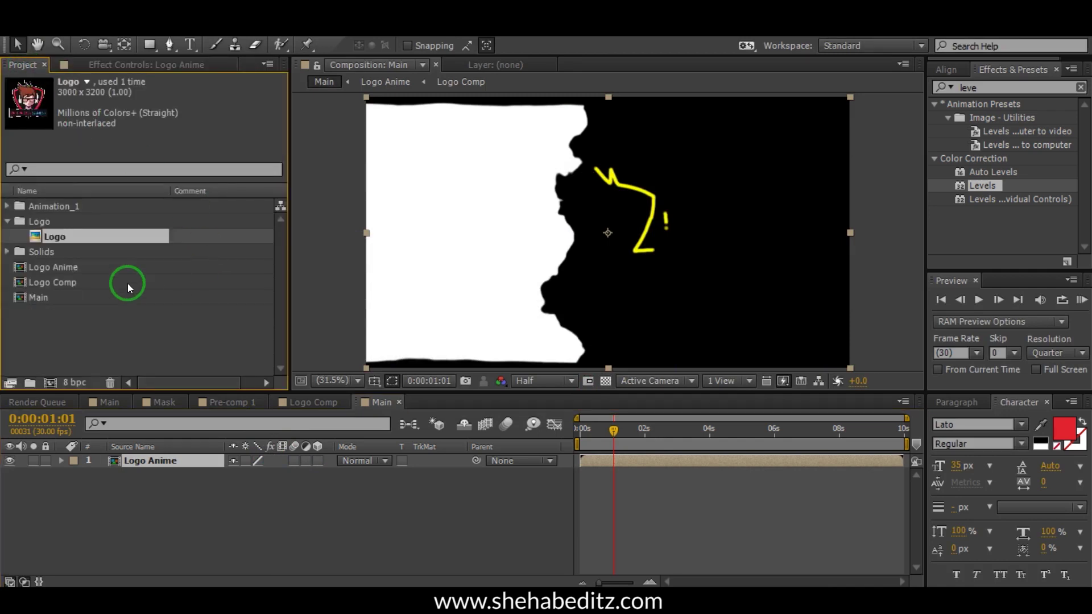
drag(39, 282, 121, 468)
click(186, 474)
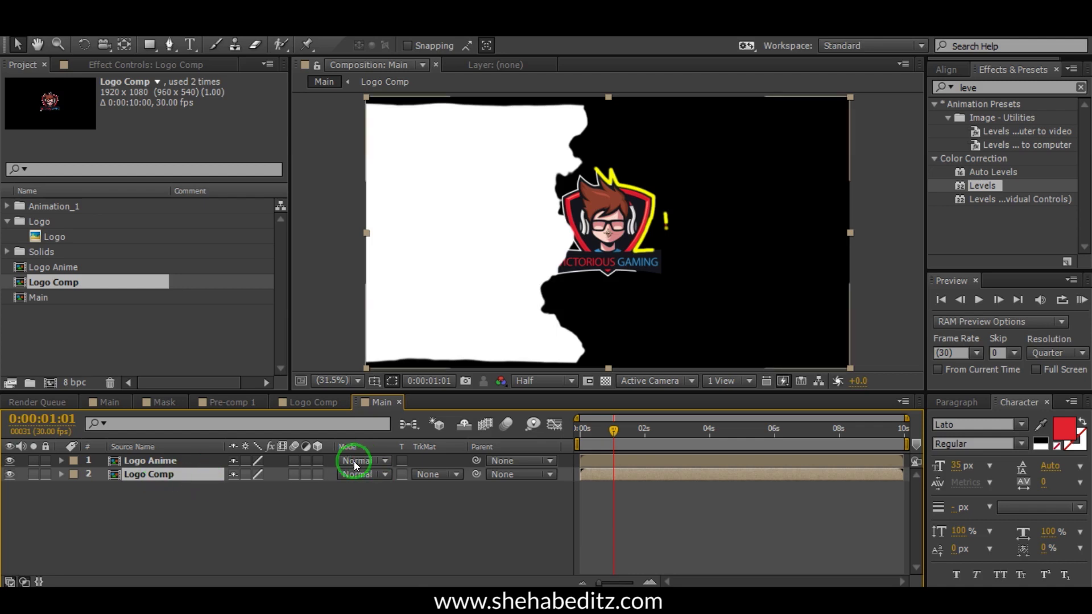
click(353, 463)
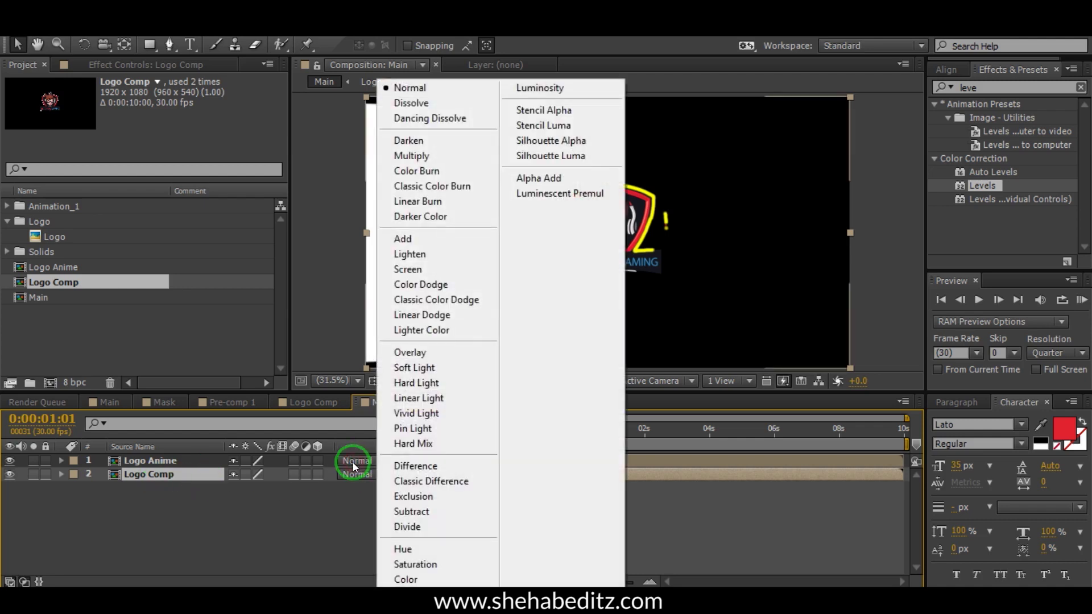
click(546, 112)
- Lower the preview resolution to Third and scrub through the timeline to check the logo reveal
mouse_move(612, 430)
mouse_down()
mouse_move(647, 425)
mouse_move(609, 427)
mouse_up()
click(539, 380)
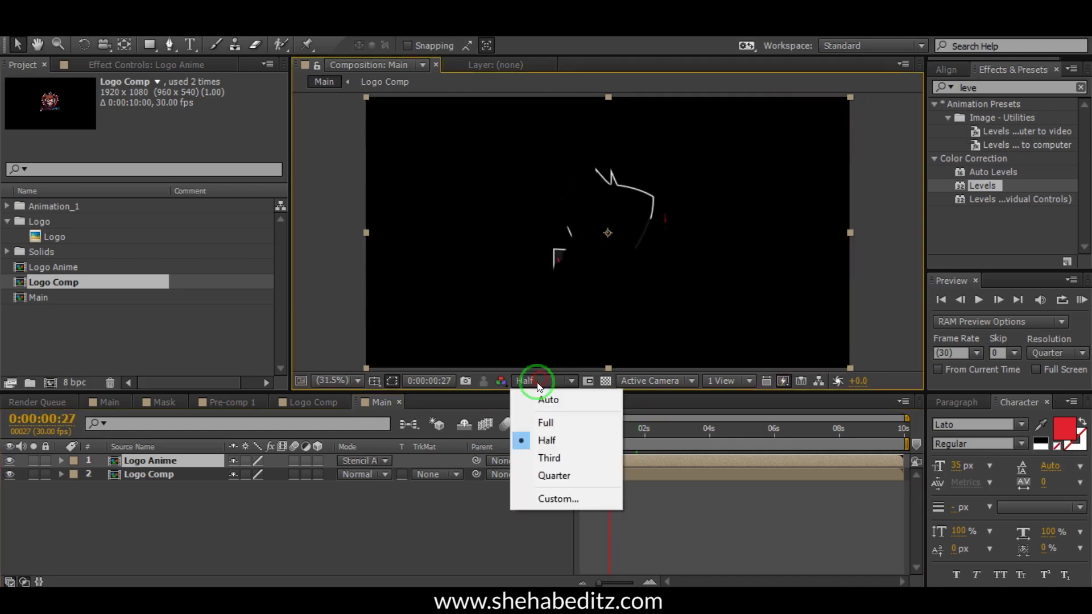
click(550, 459)
drag(607, 431, 674, 432)
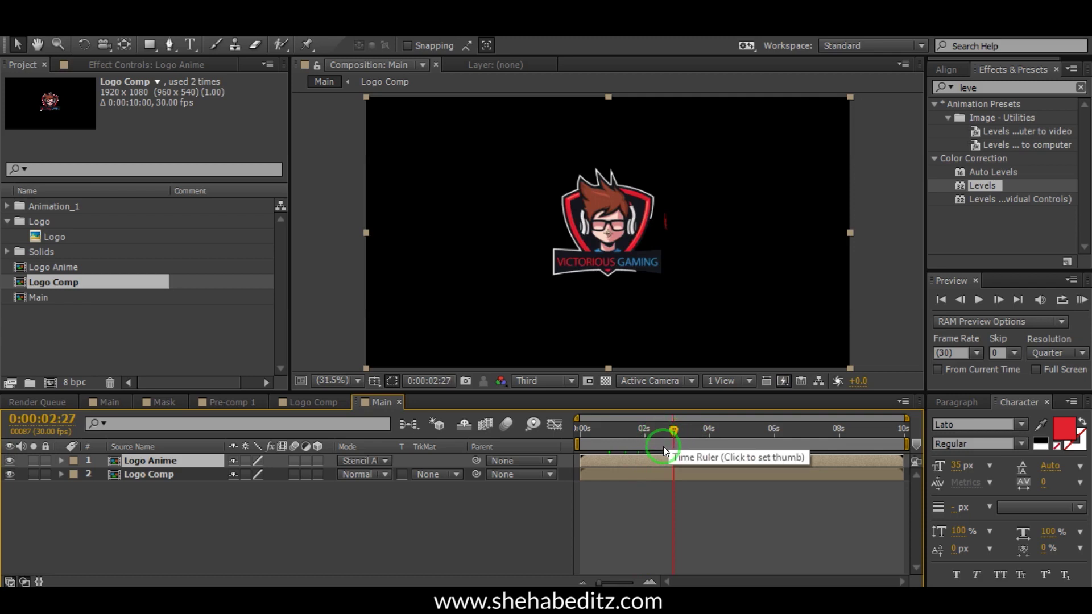
drag(676, 432, 645, 434)
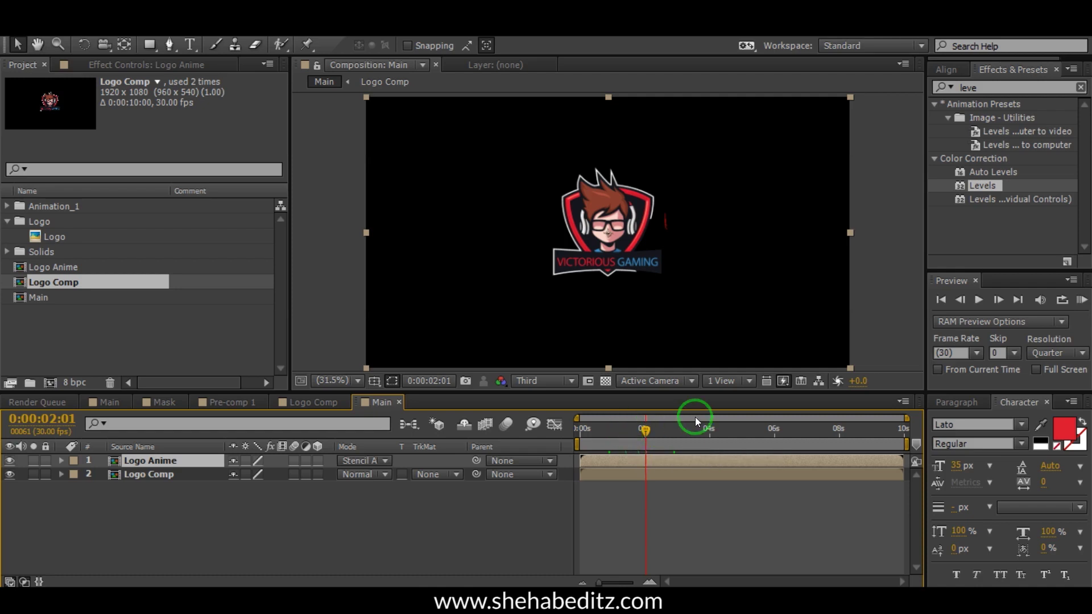
mouse_move(644, 432)
mouse_down()
mouse_move(616, 431)
mouse_move(640, 432)
mouse_up()
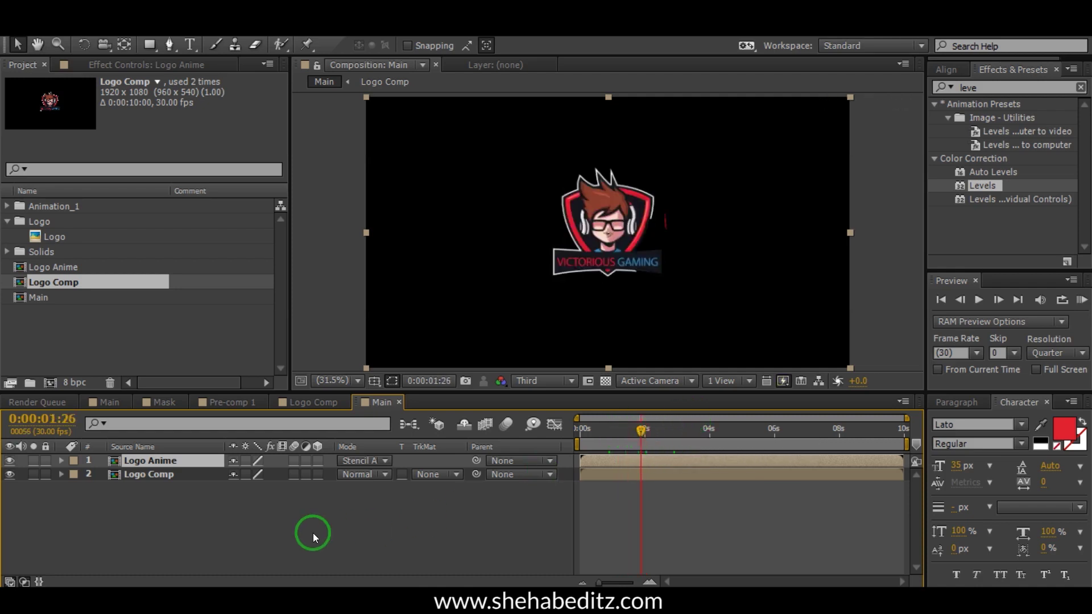
- Pre-compose the Logo Anime and Logo Comp layers into a new composition named Logo Animation, moving all attributes
click(157, 481)
shift+click(159, 460)
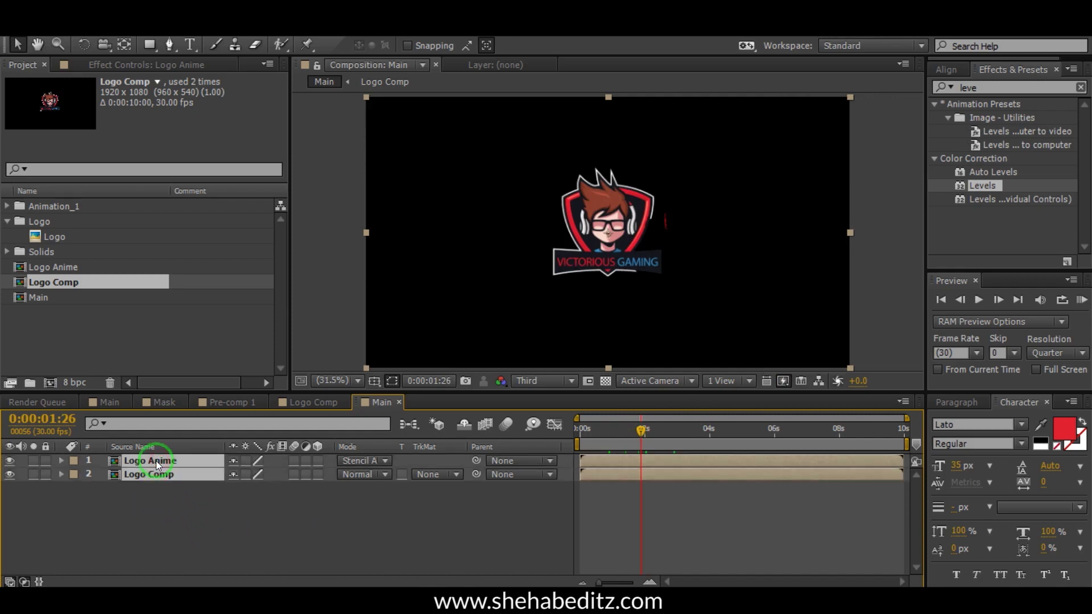
right_click(155, 460)
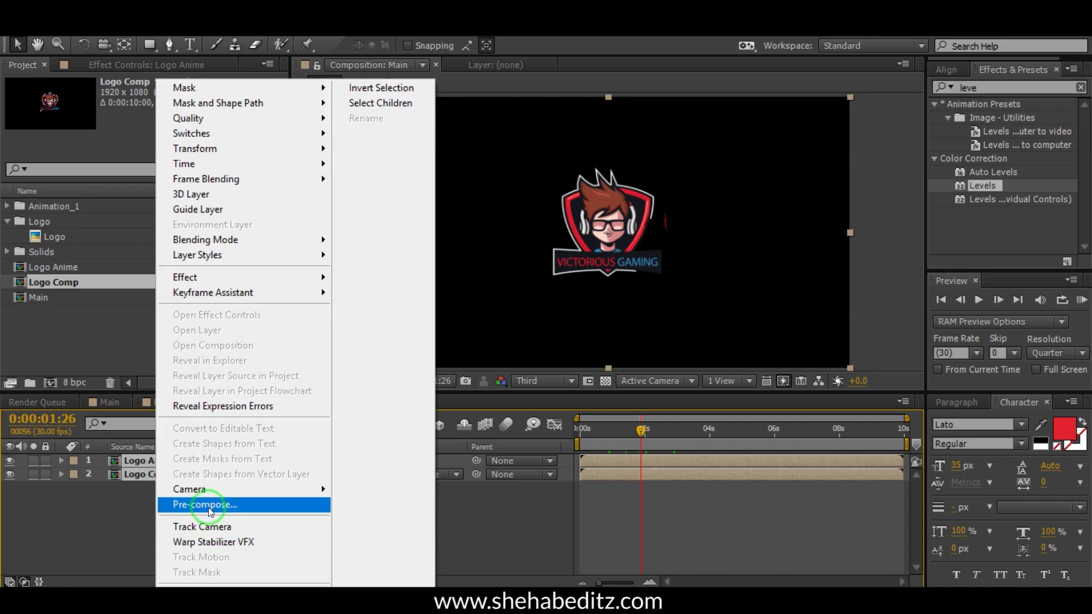
click(205, 504)
text(Logo Anma)
key(BackSpace)
key(BackSpace)
text(imation)
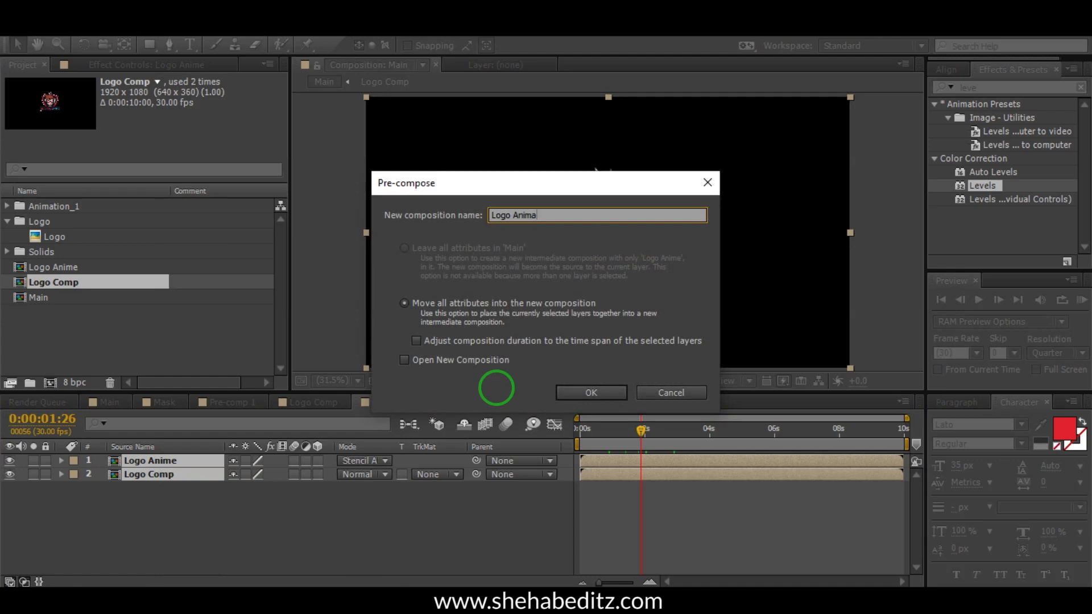
click(595, 393)
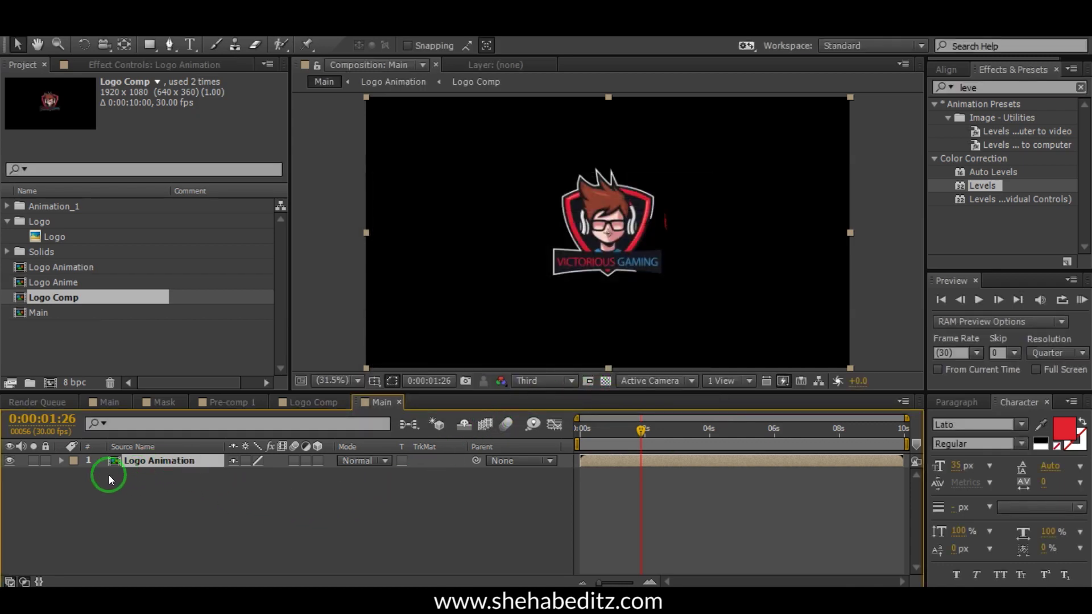
- Start a new 1920 x 1080 px solid in the Main composition and open its color picker
right_click(142, 534)
mouse_move(359, 362)
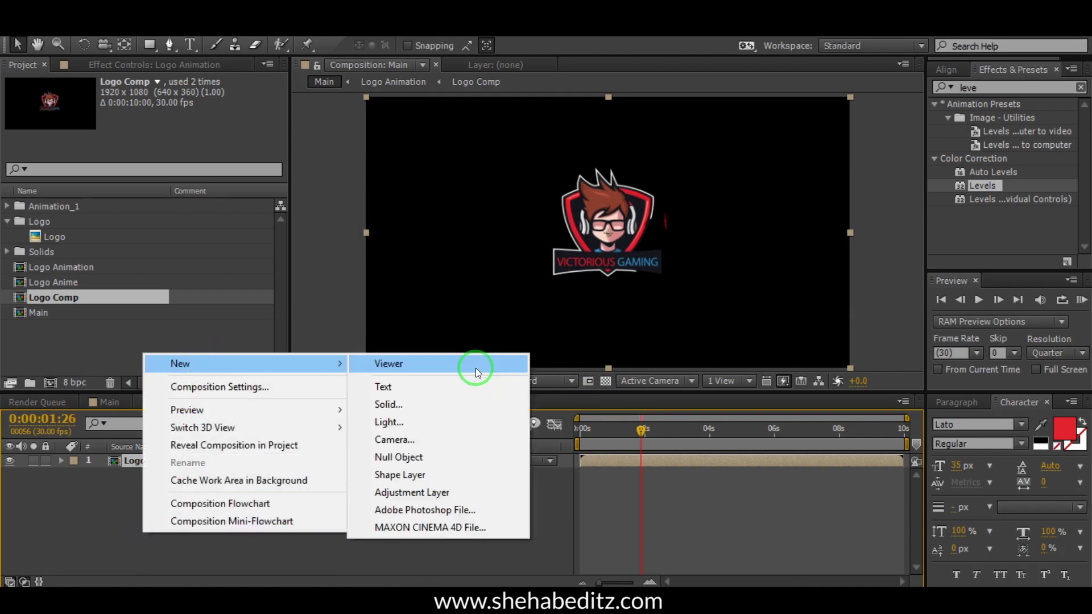
click(403, 404)
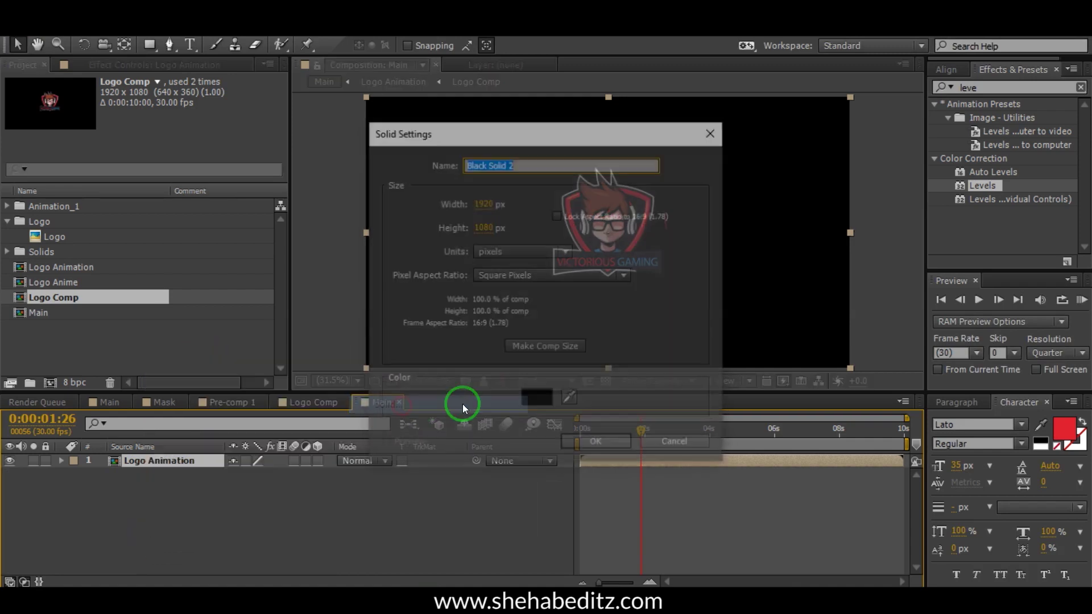
click(537, 400)
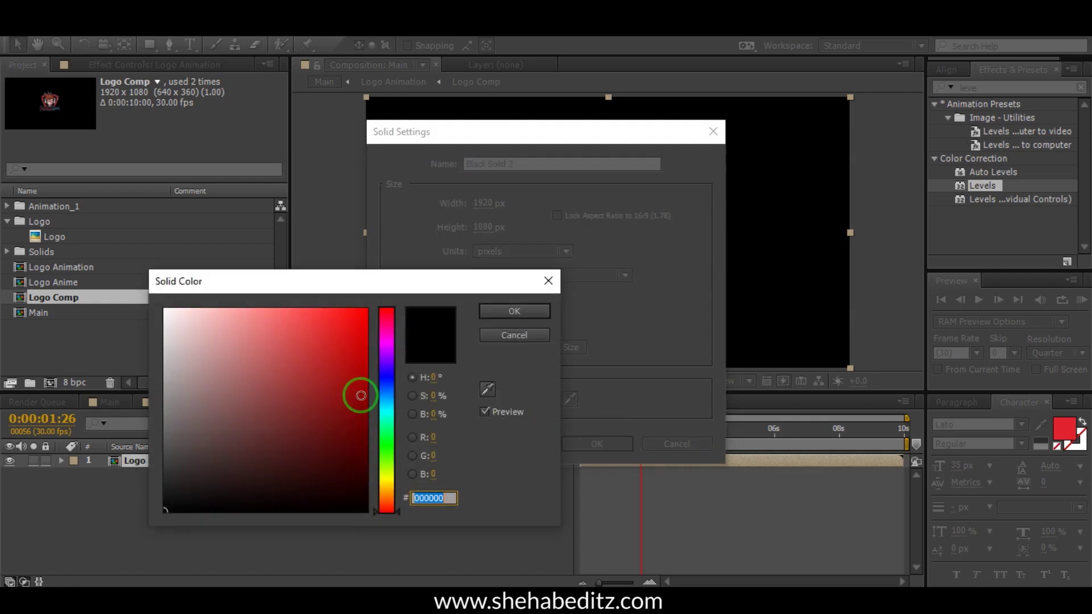
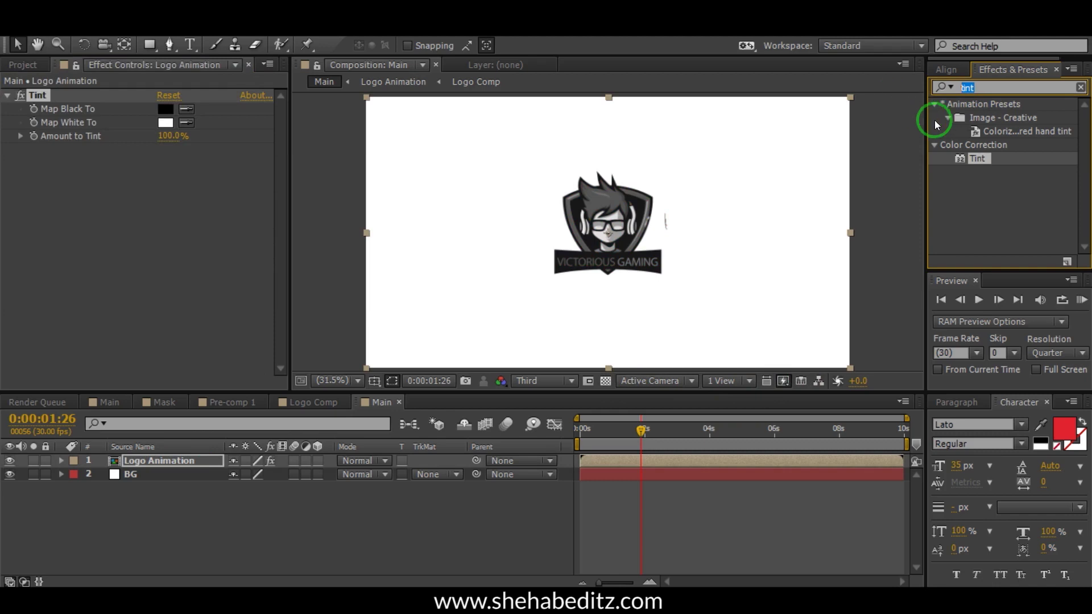
- Find the CC Light Sweep effect and apply it to the Logo Animation layer
text(cc)
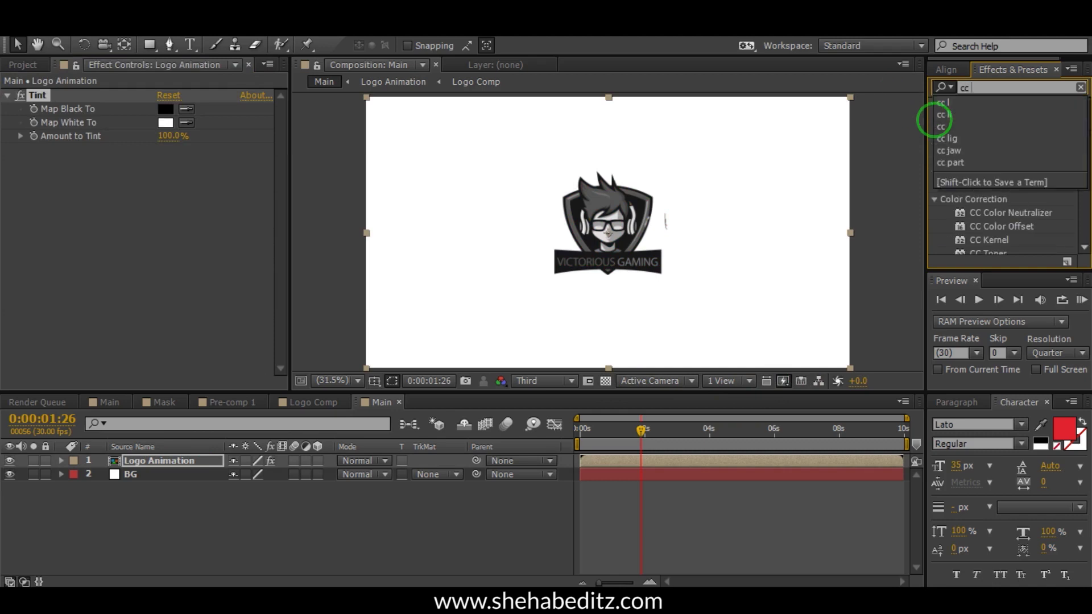
click(940, 115)
drag(1011, 143, 222, 480)
drag(166, 456, 155, 459)
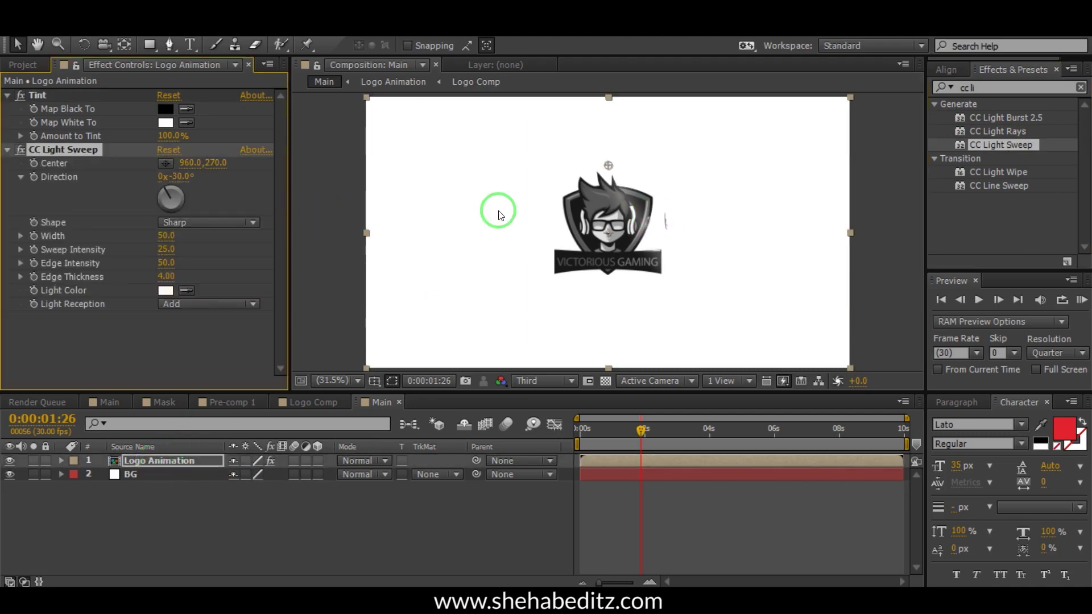
- Move the light sweep's Center to the logo's left at about 540.7, 409.8 and keyframe it at 0:00:01:14
drag(607, 165, 502, 202)
mouse_move(639, 429)
mouse_down()
mouse_move(584, 431)
mouse_move(626, 430)
mouse_up()
click(56, 199)
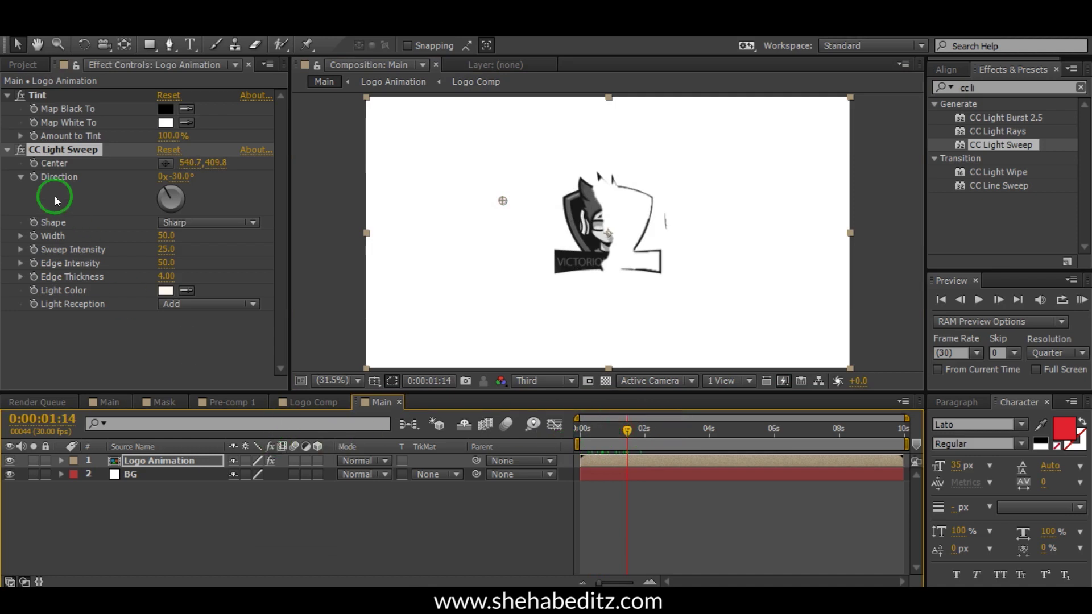
click(248, 203)
click(35, 164)
click(426, 309)
click(638, 443)
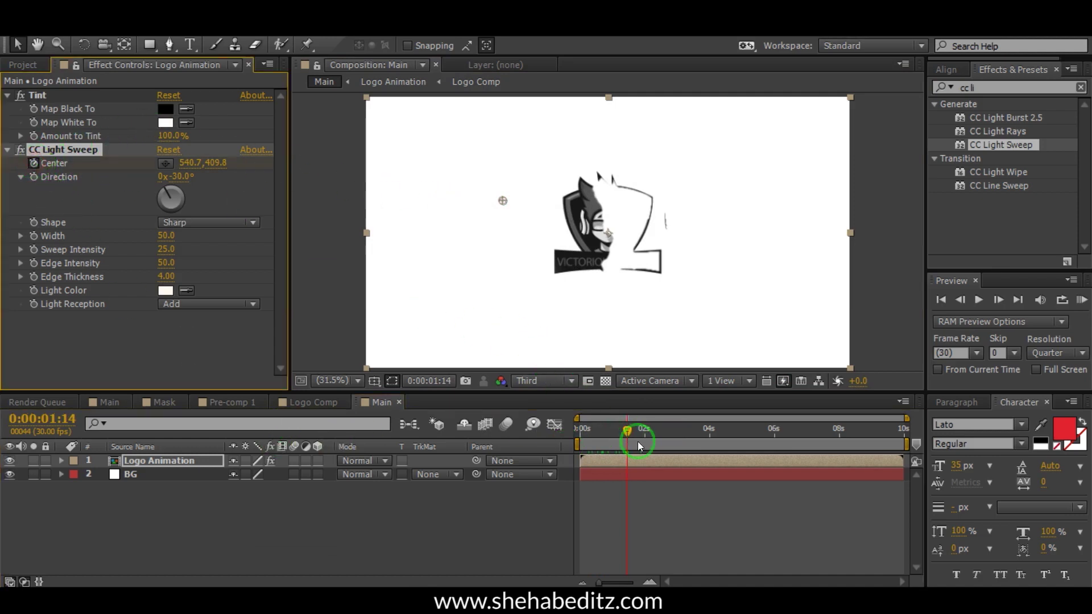
- At 0:00:02:09, move the light sweep's Center above the logo's right side to about 1064.8, 209.6, and preview the sweep
drag(626, 432, 653, 431)
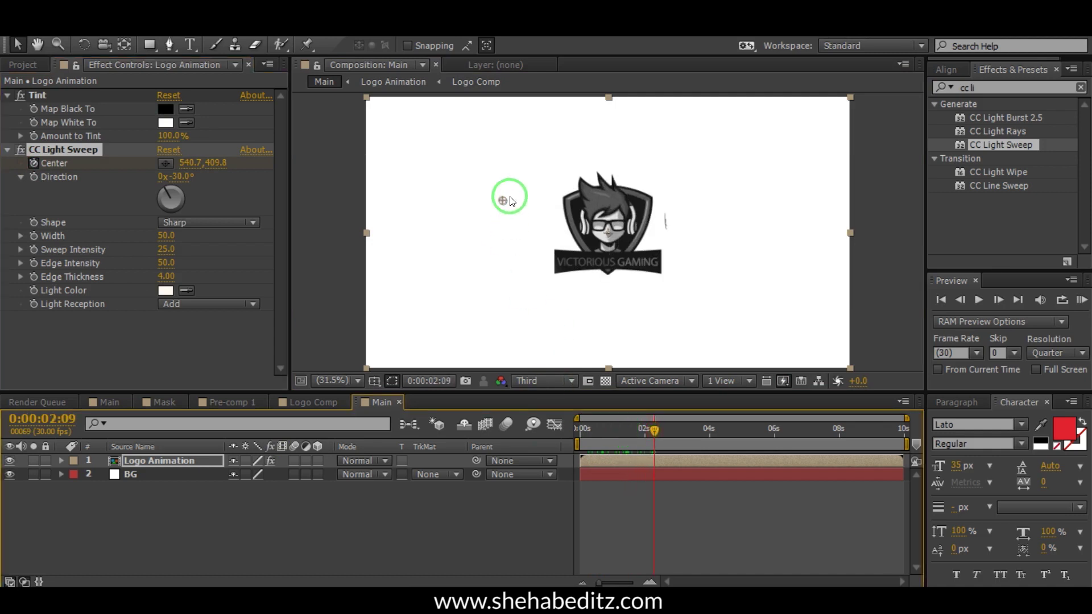
drag(500, 199, 633, 149)
mouse_move(649, 430)
mouse_down()
mouse_move(585, 434)
mouse_move(668, 434)
mouse_up()
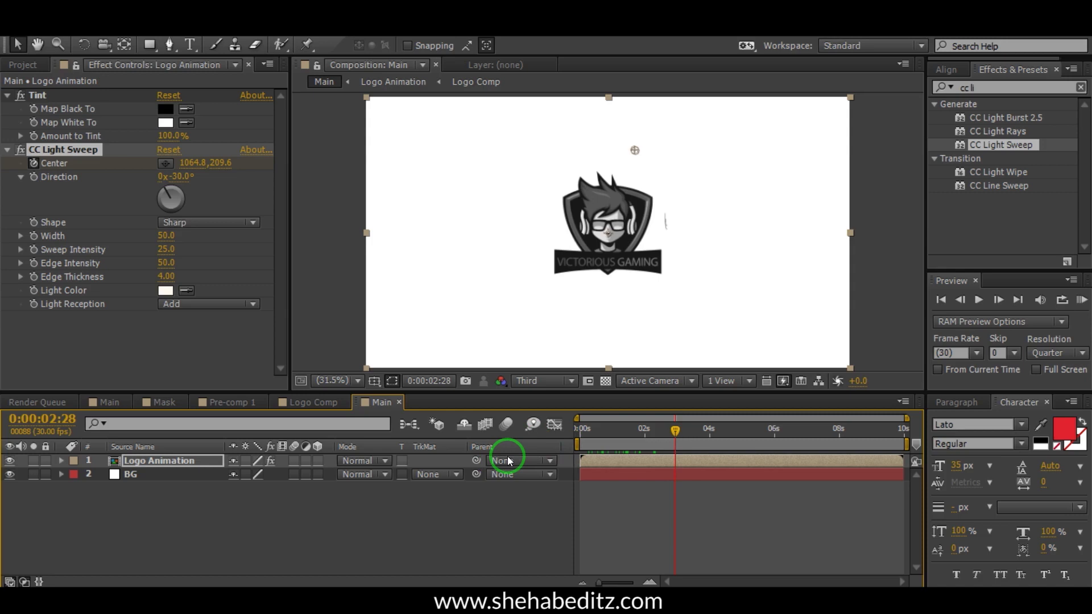
- Duplicate the Logo Animation layer and delete the Tint and CC Light Sweep effects from the lower copy
click(150, 461)
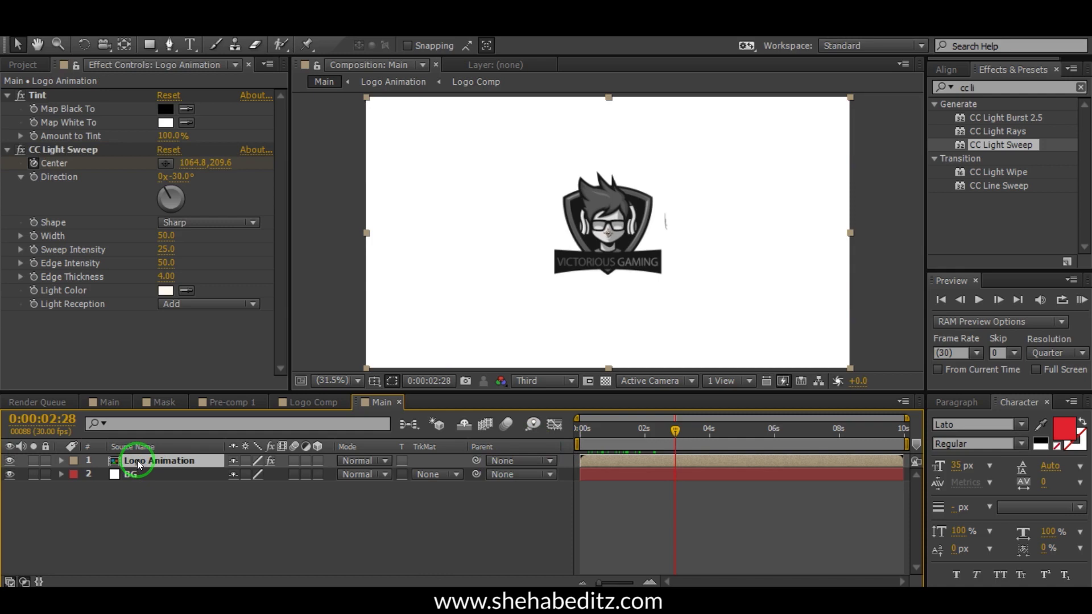
key(ctrl+d)
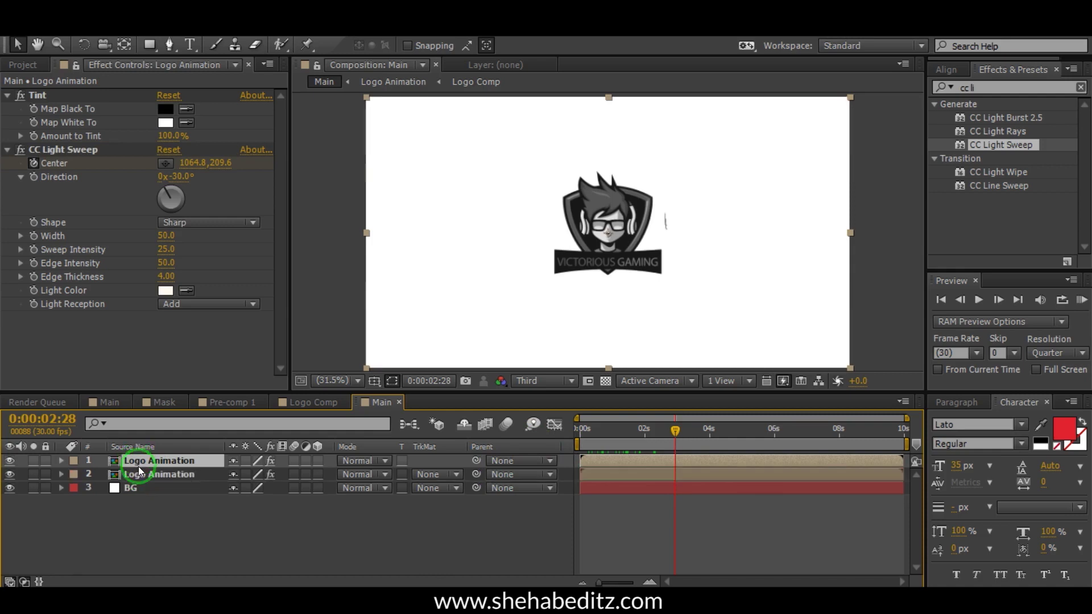
click(132, 474)
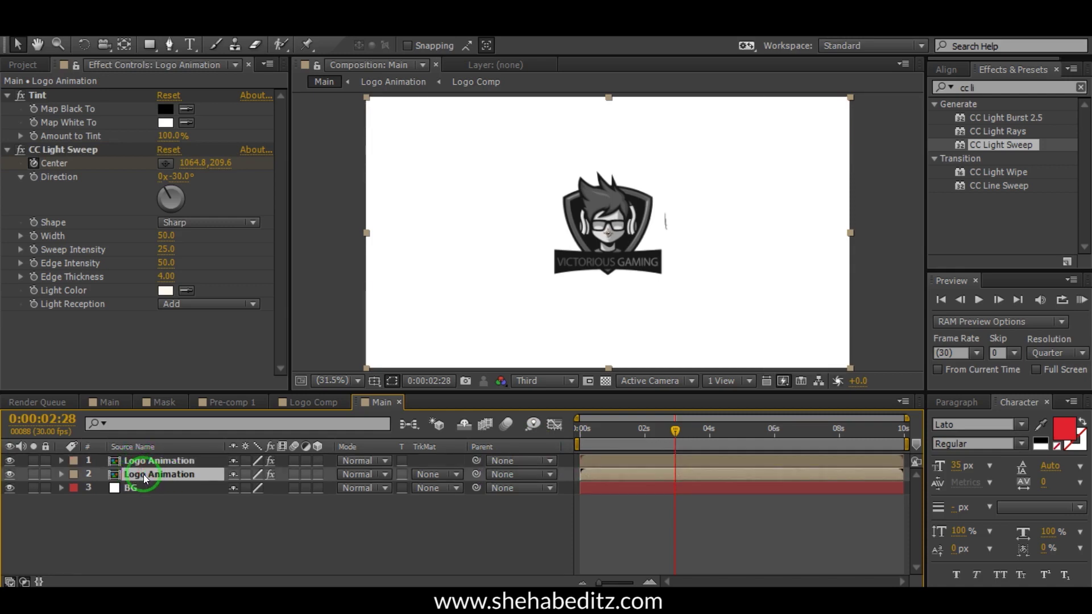
click(33, 95)
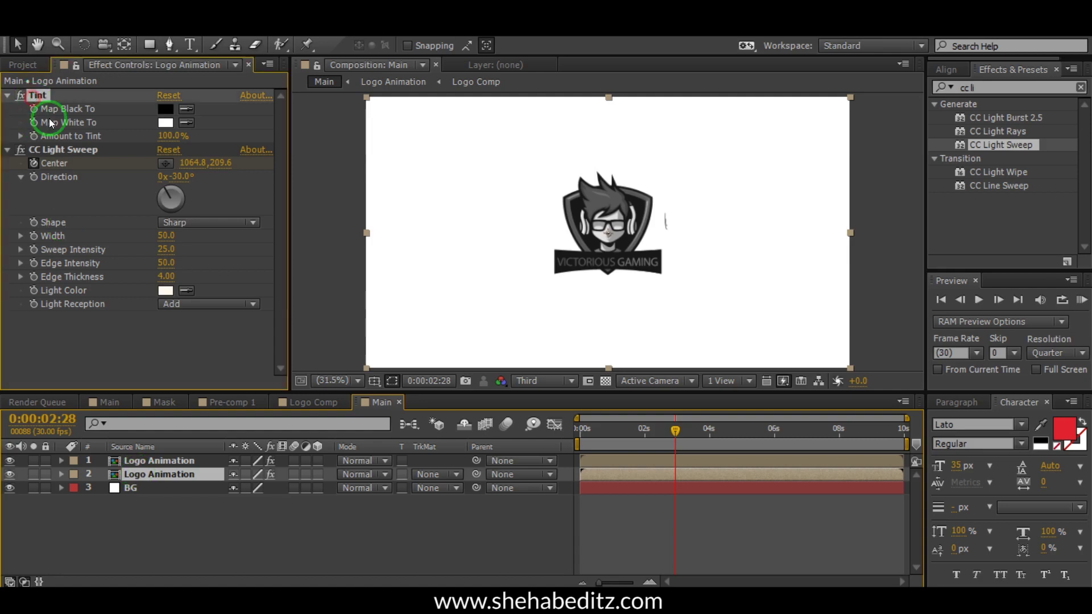
ctrl+click(60, 149)
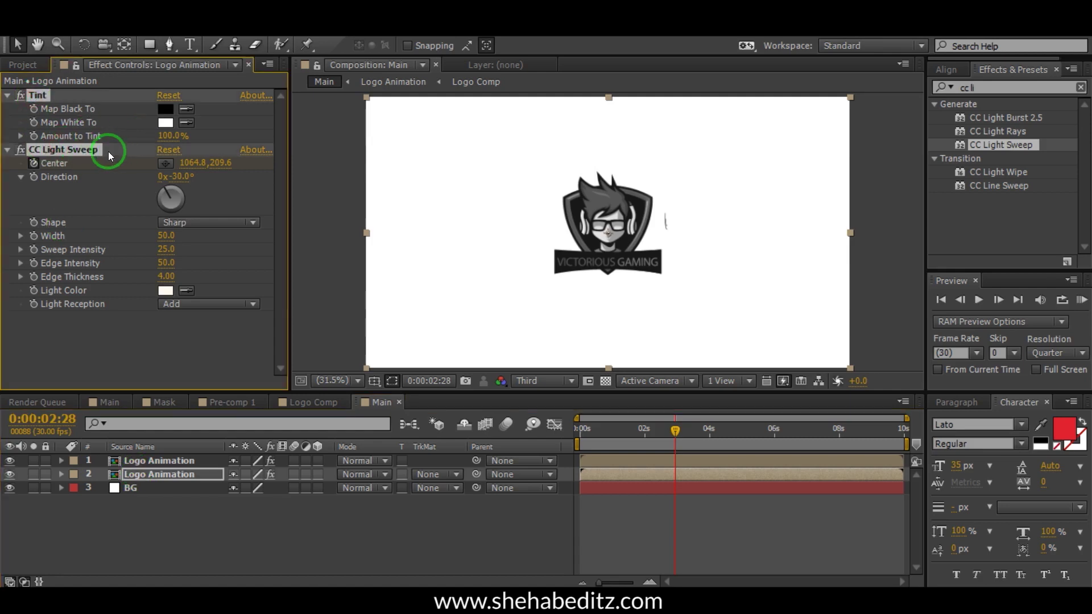
key(Delete)
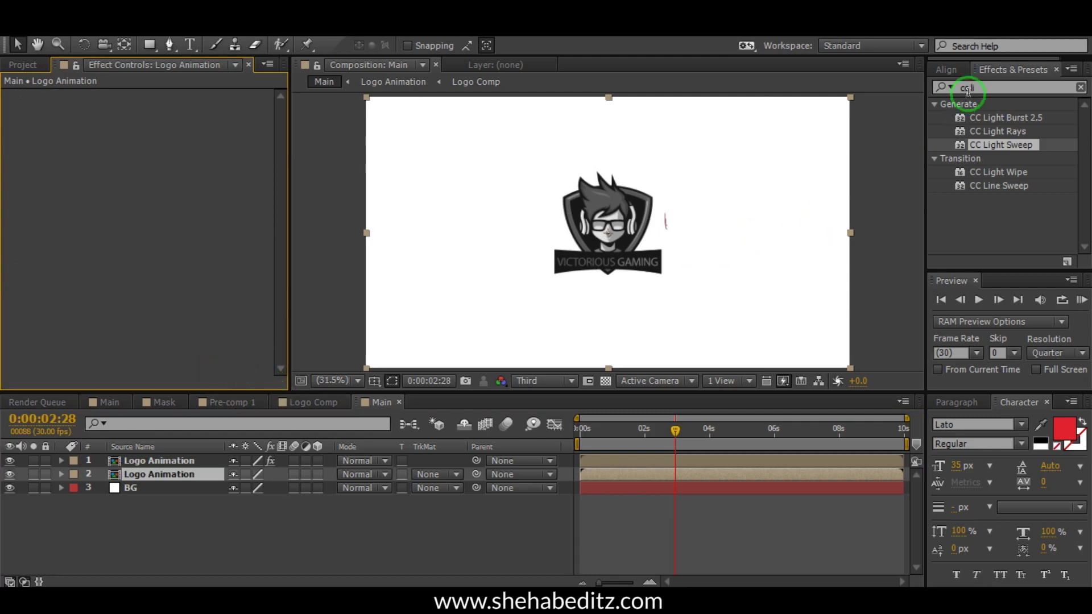
- Find the Bevel Alpha effect and apply it to the lower Logo Animation layer
click(990, 88)
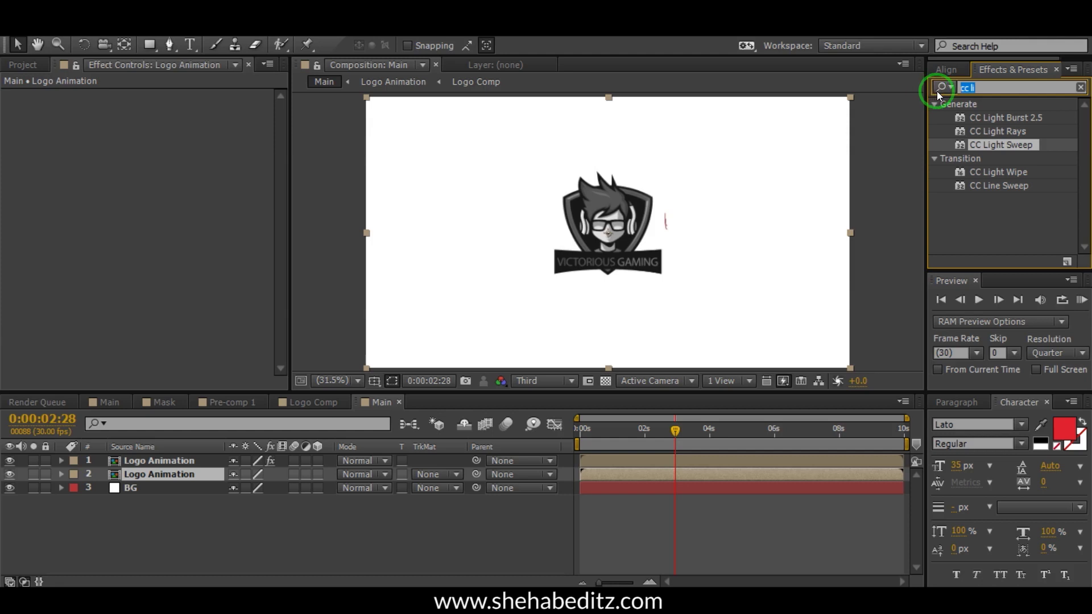
text(bev)
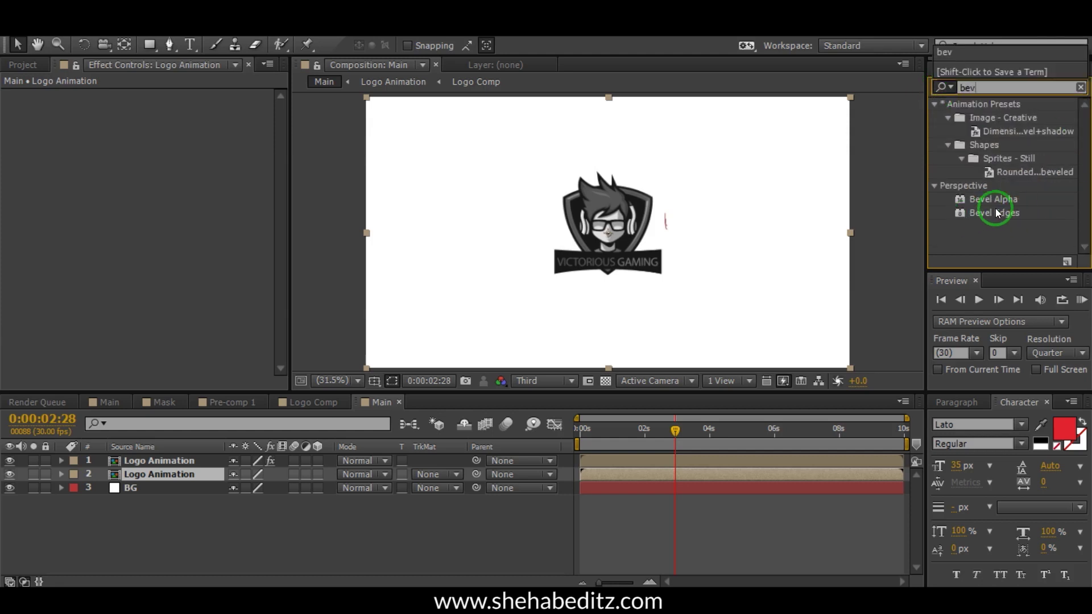
drag(992, 199, 138, 472)
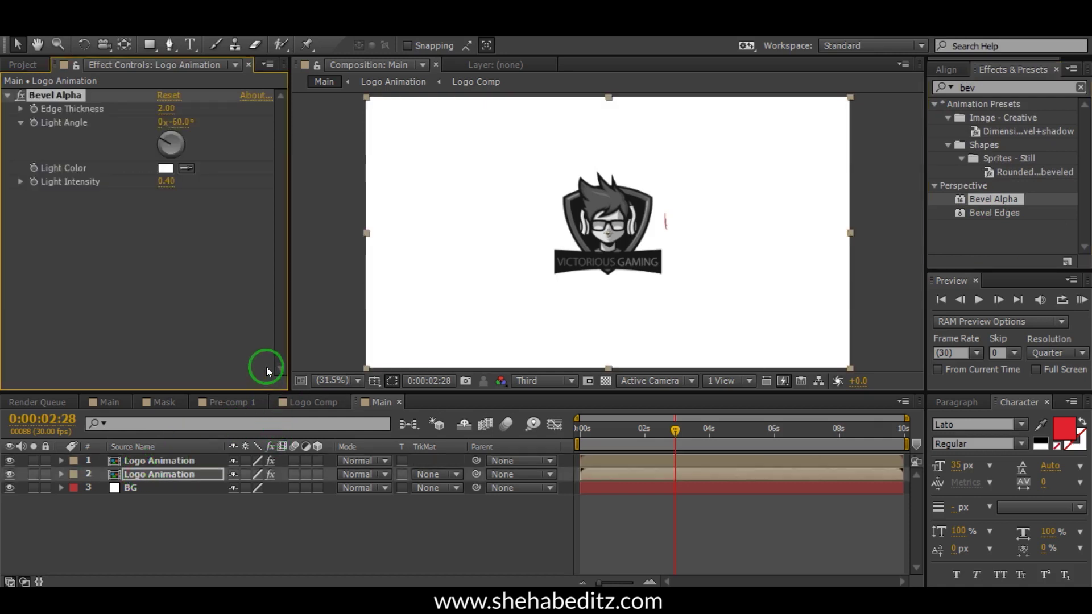
click(143, 473)
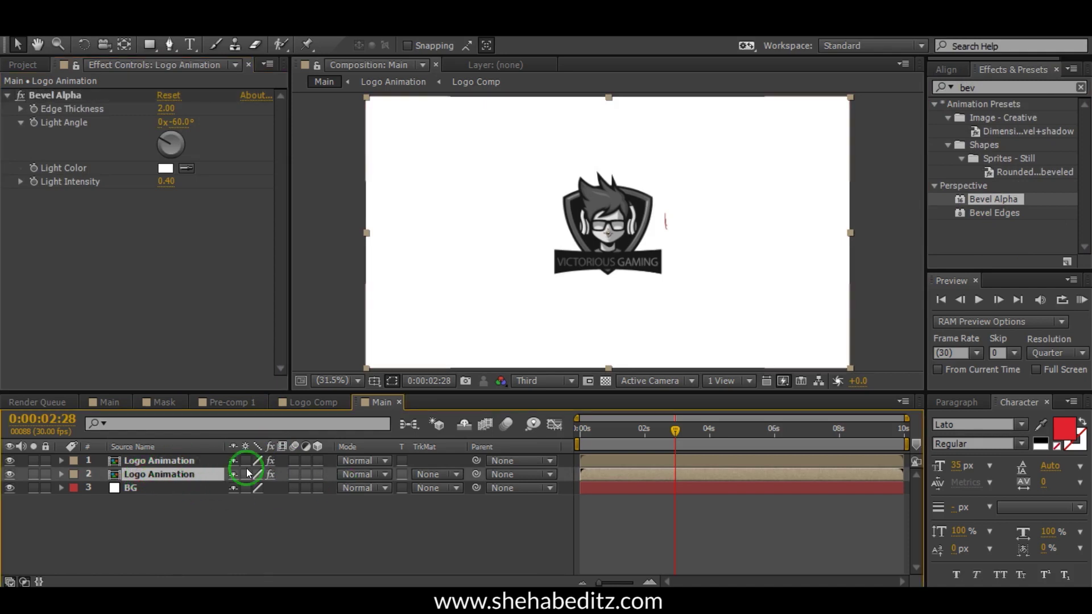
- Set the upper Logo Animation layer's blending mode to Screen and preview the result at 0:00:02:01
click(357, 460)
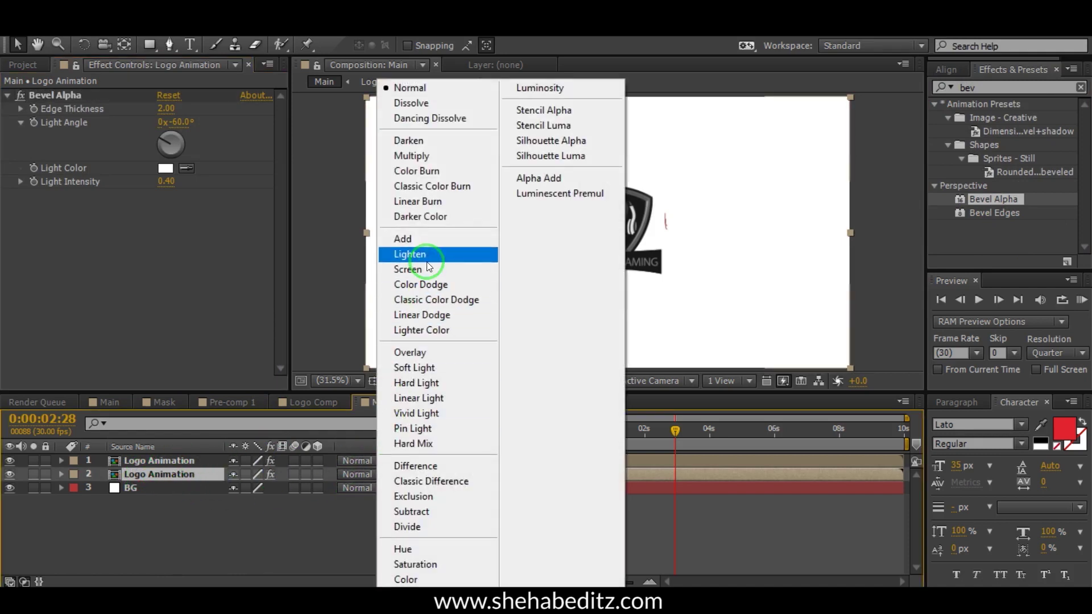
click(422, 274)
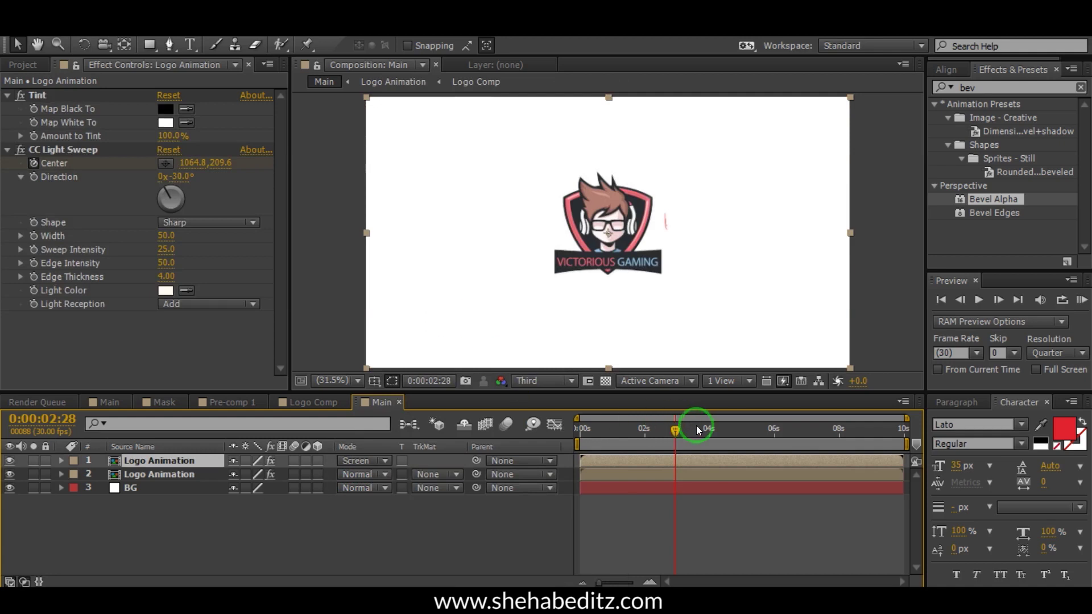
drag(678, 432, 645, 432)
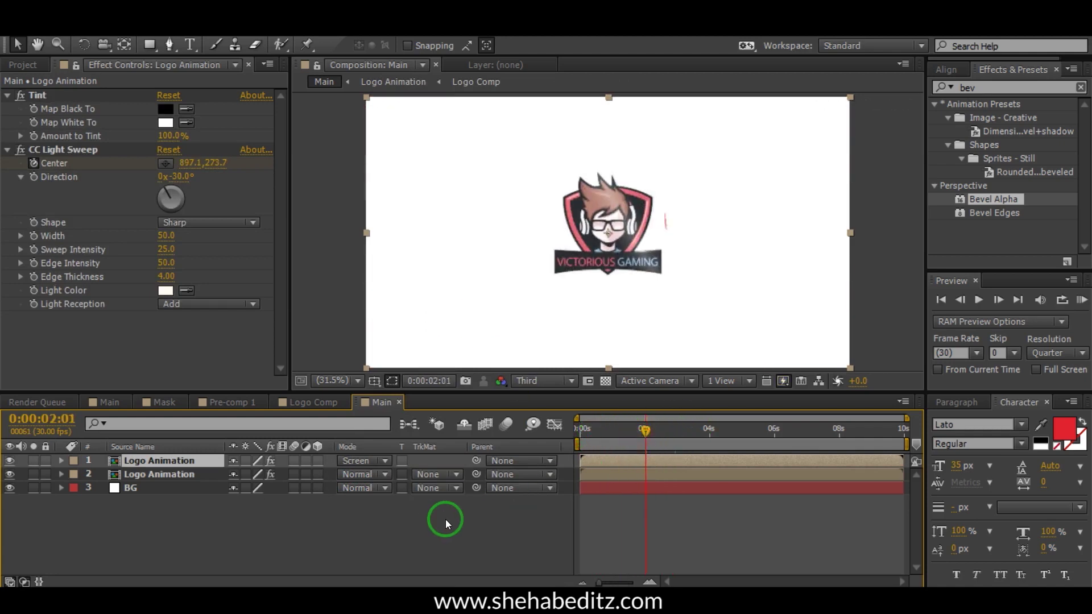
- Switch the lower Logo Animation layer's Bevel Alpha effect off and on again to compare the logo's look
click(151, 473)
click(19, 95)
click(19, 95)
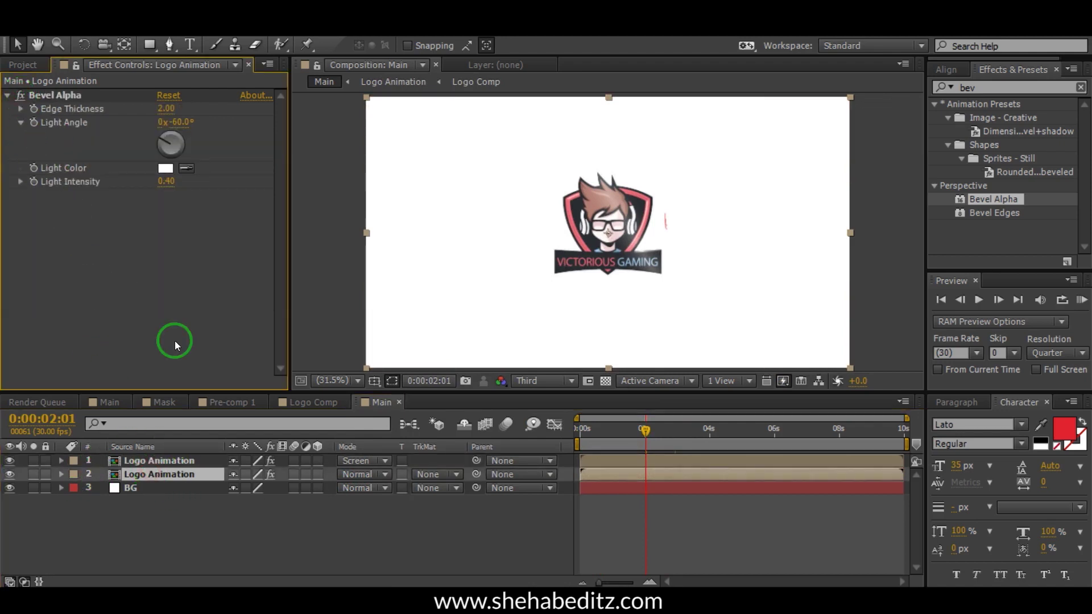
- Set the Light Color of the lower Logo Animation layer's Bevel Alpha effect to red FF2E2E
click(151, 476)
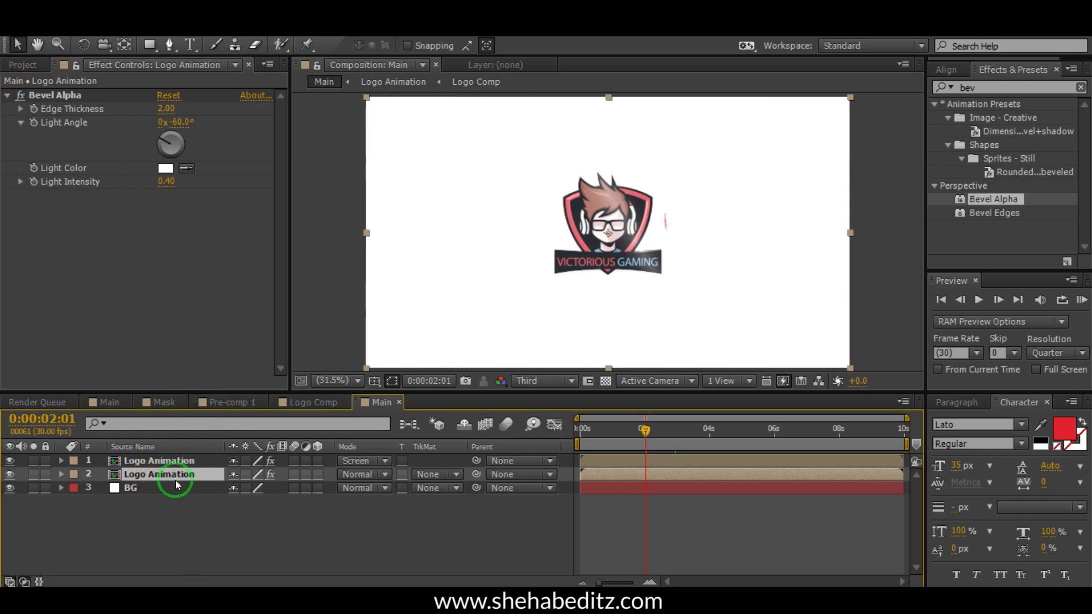
click(167, 168)
click(340, 303)
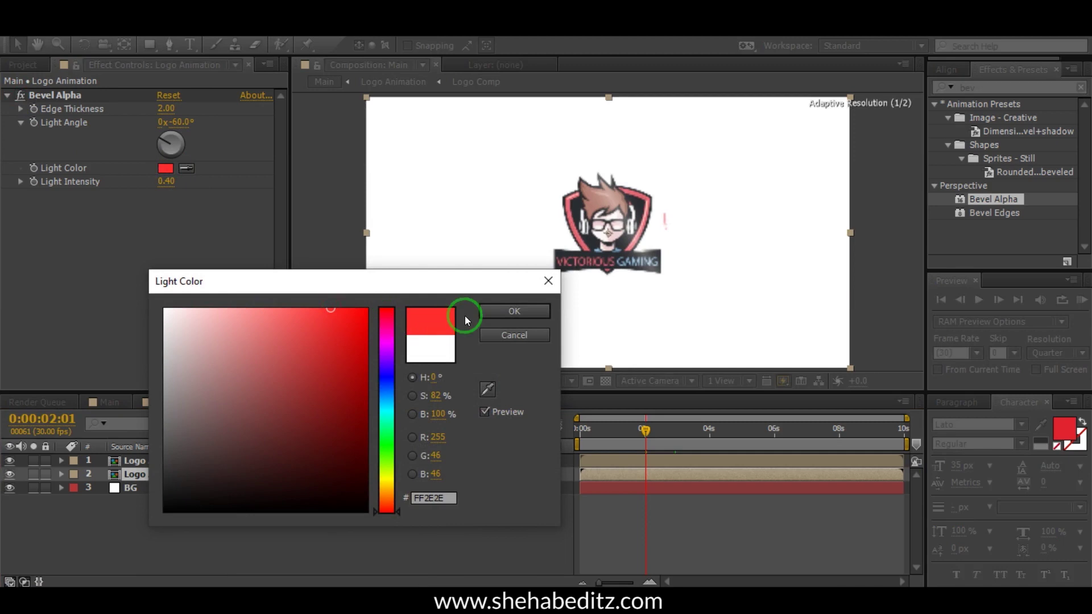
click(514, 311)
click(281, 536)
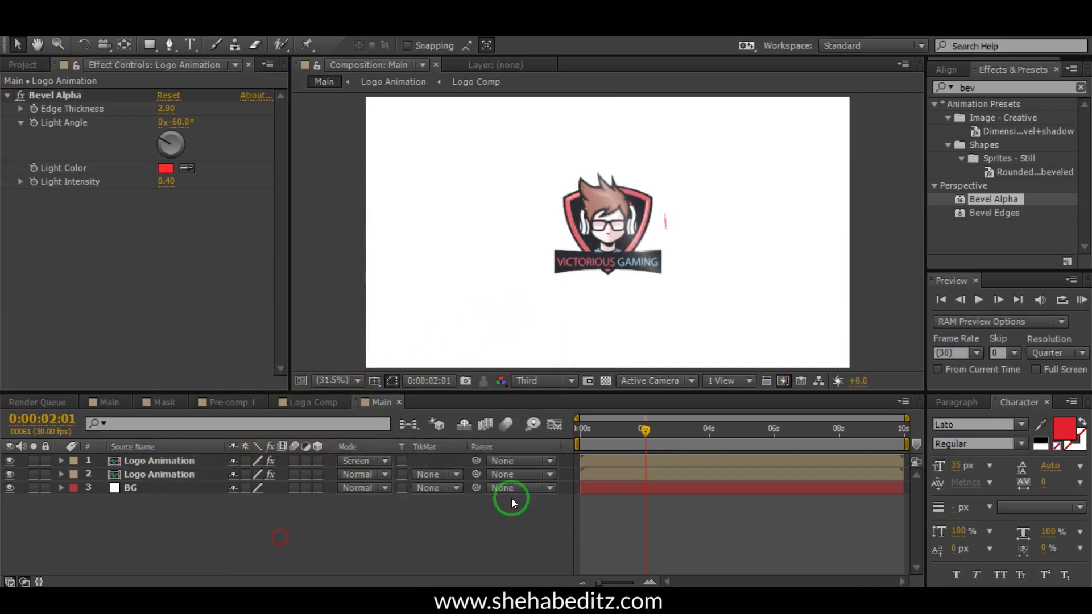
- Go to 0:00:02:16 and check the lower Logo Animation layer's Bevel Alpha effect by toggling it
mouse_move(641, 427)
mouse_down()
mouse_move(585, 433)
mouse_move(662, 430)
mouse_up()
click(165, 424)
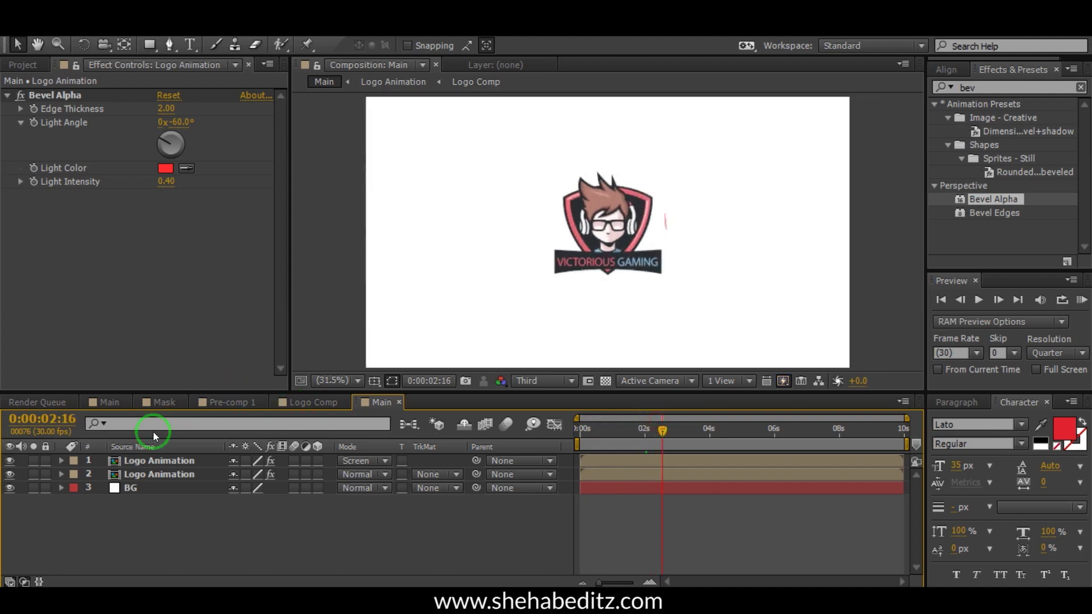
click(148, 473)
click(18, 95)
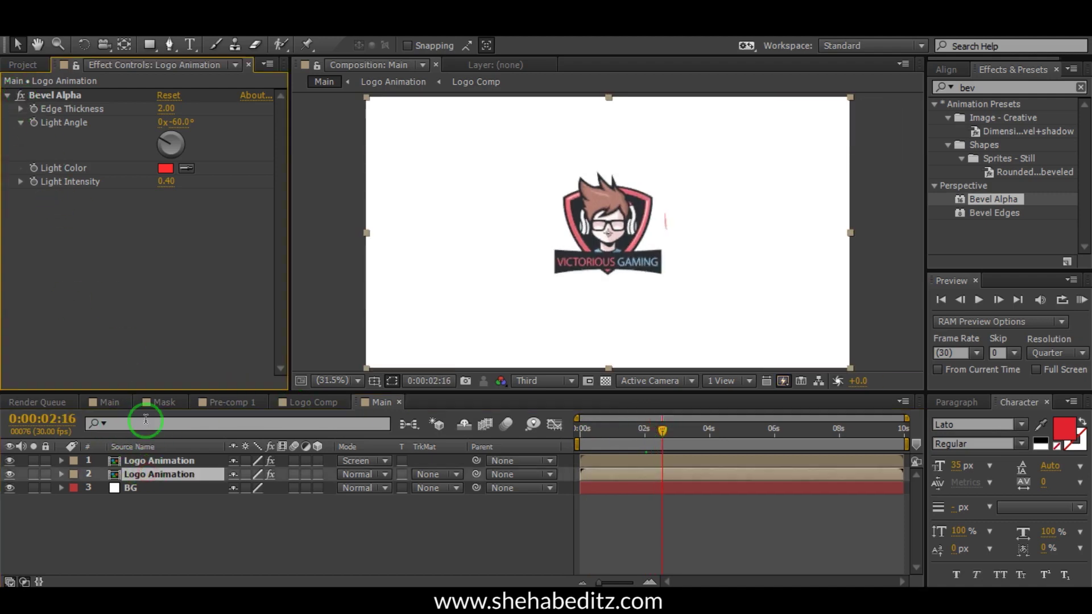
- Hide and show the upper Logo Animation layer repeatedly to compare the logo's colours with and without it
click(148, 462)
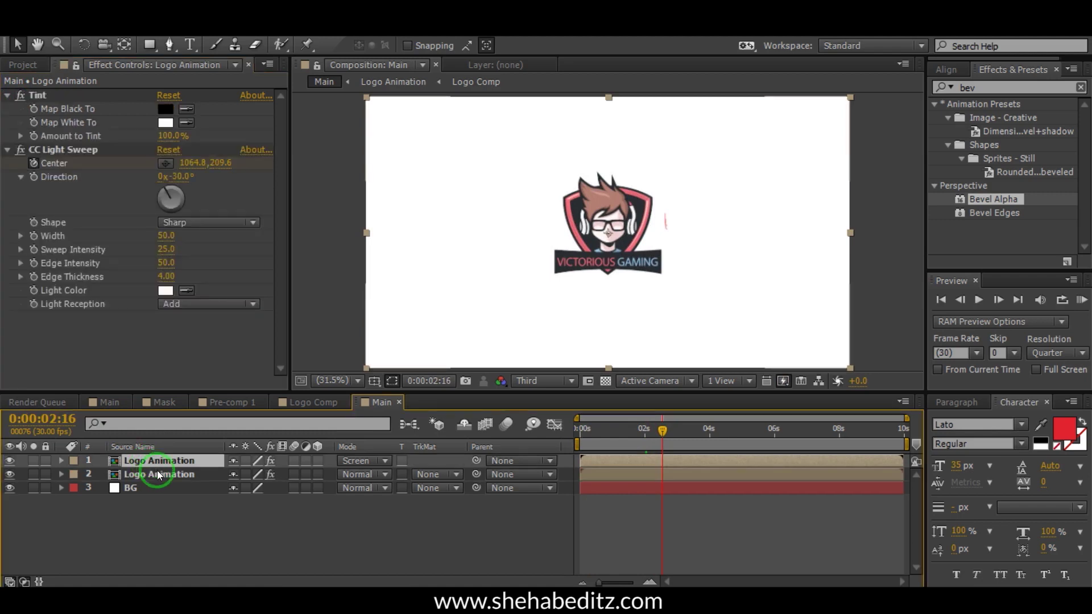
click(10, 462)
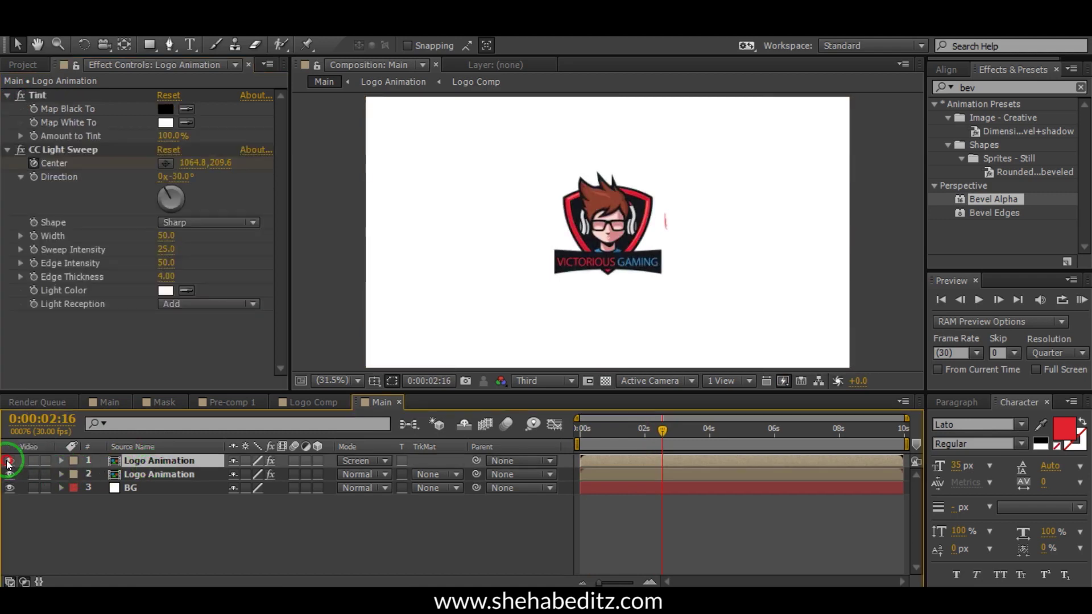
click(10, 461)
click(9, 462)
click(9, 461)
click(154, 486)
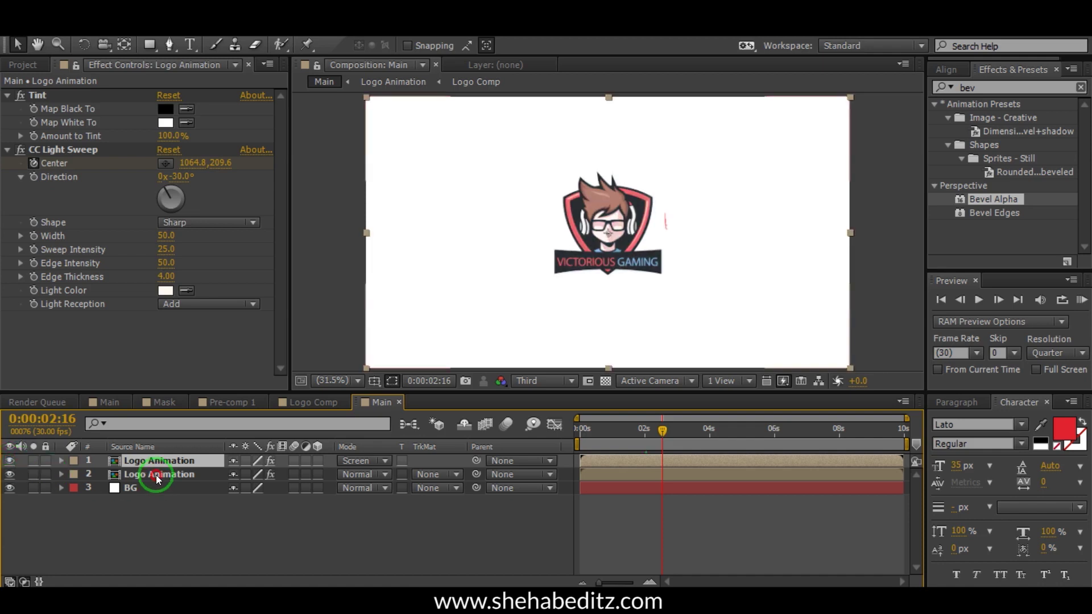
click(157, 476)
- Delete the Tint effect from the upper Logo Animation layer and preview the light sweep at 0:00:02:10
click(148, 462)
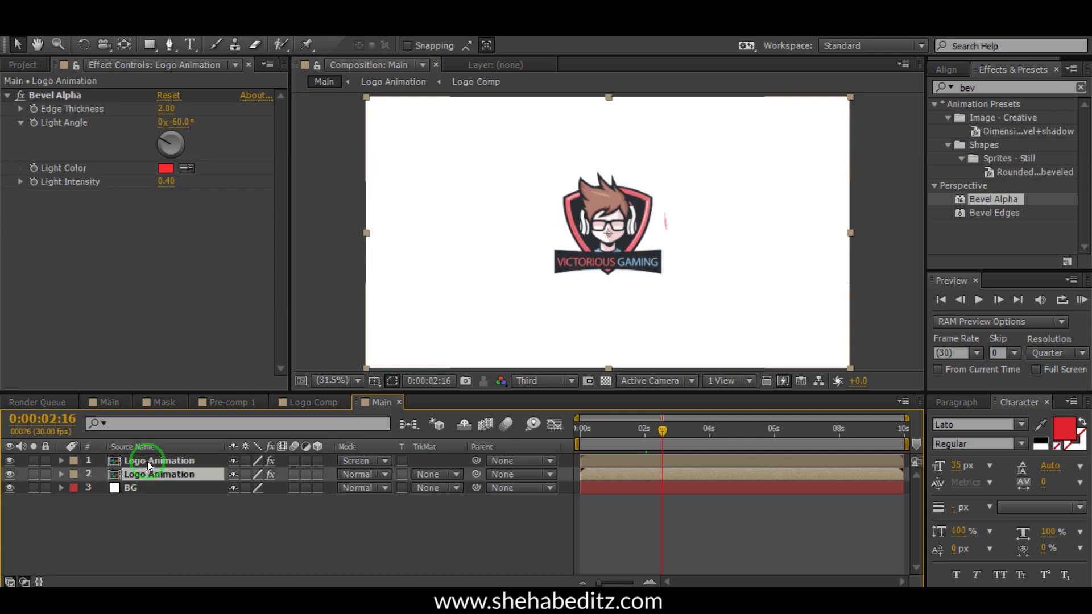
click(22, 96)
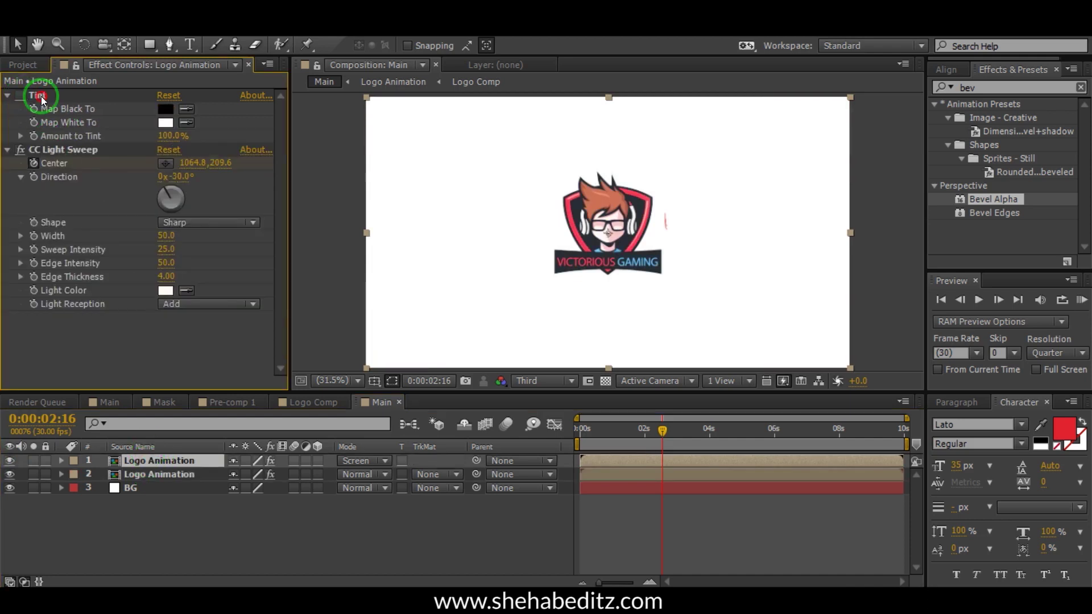
click(41, 97)
key(Delete)
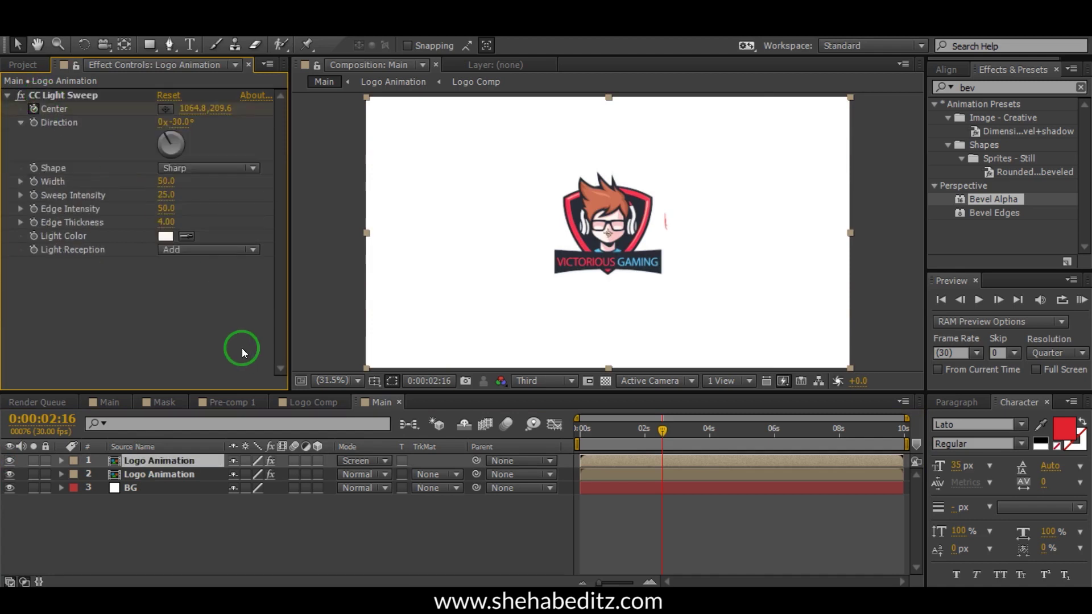
mouse_move(662, 432)
mouse_down()
mouse_move(577, 439)
mouse_move(656, 426)
mouse_up()
click(332, 519)
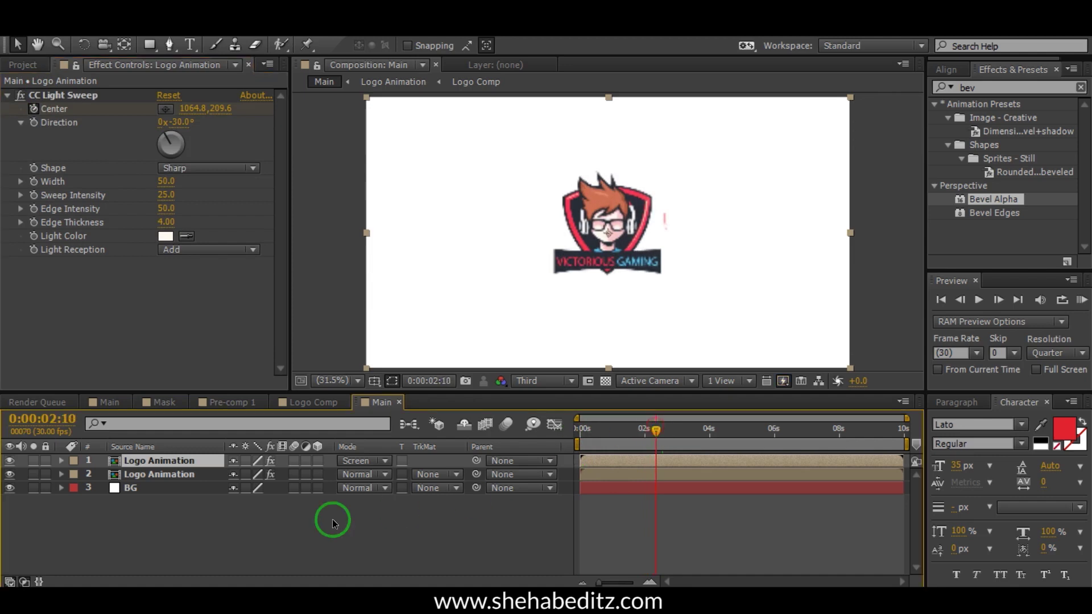
- Find the Drop Shadow effect and apply it to the lower Logo Animation layer
click(149, 473)
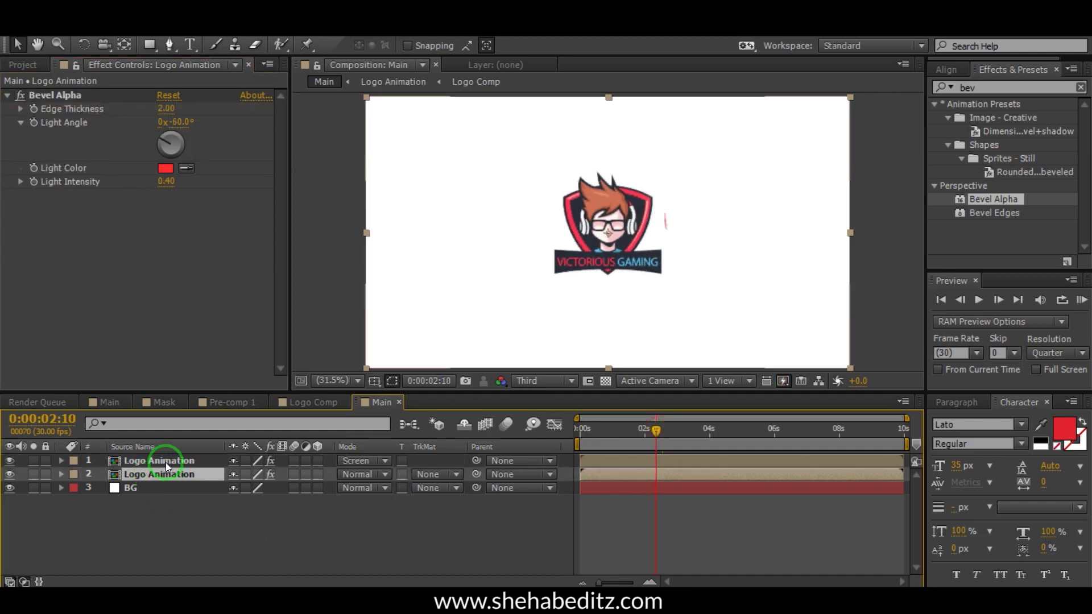
drag(978, 88, 870, 88)
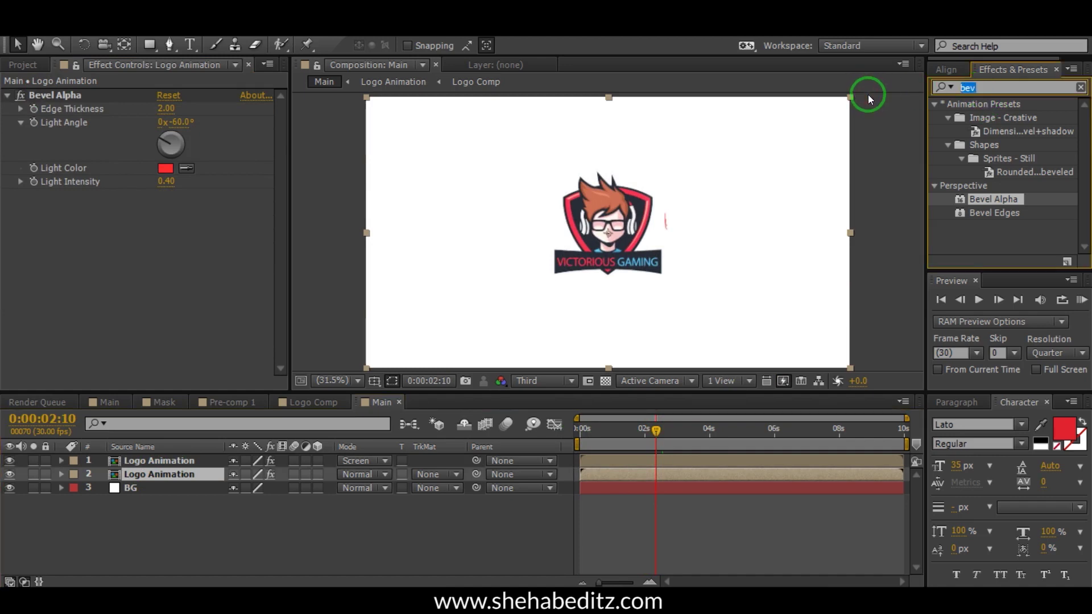
text(drop)
scroll(1021, 140, down, 3)
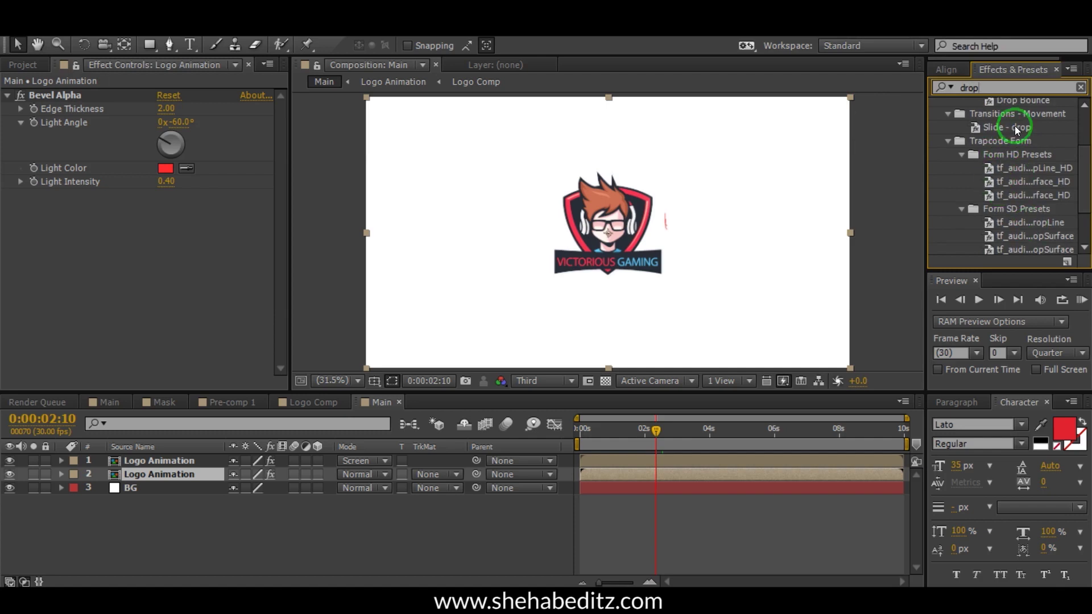
text(p s)
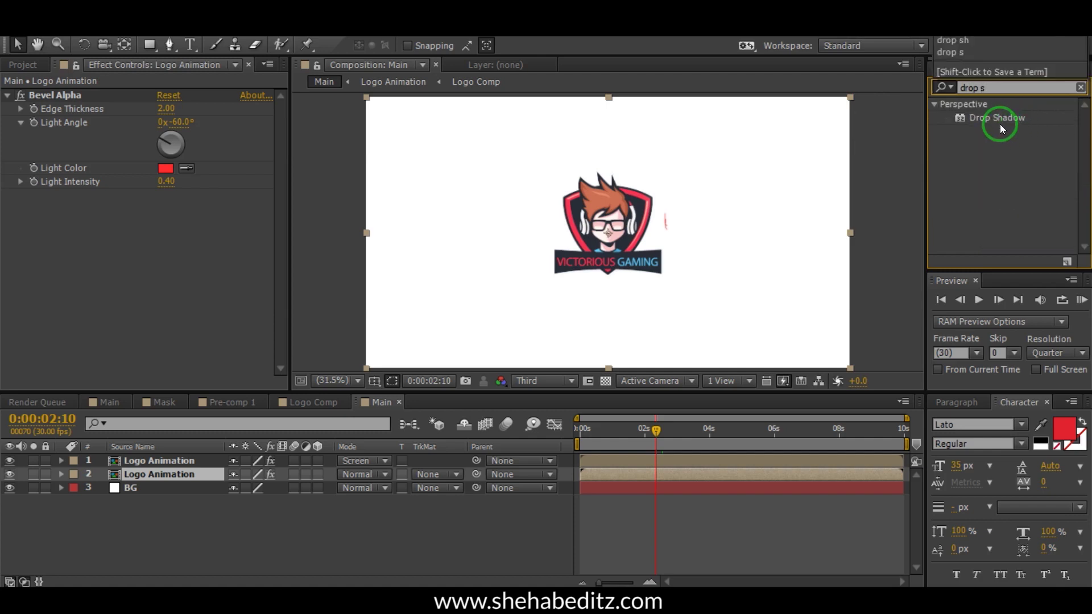
drag(996, 117, 164, 474)
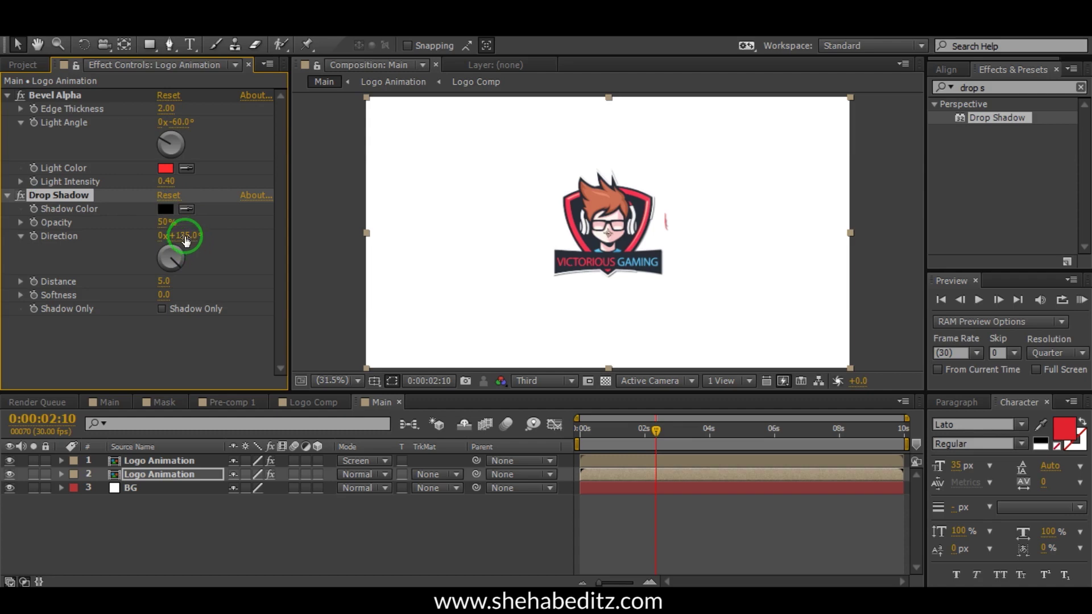
- Set the Drop Shadow's opacity to 55%, its direction to 217° and its distance to 7
drag(185, 238, 195, 232)
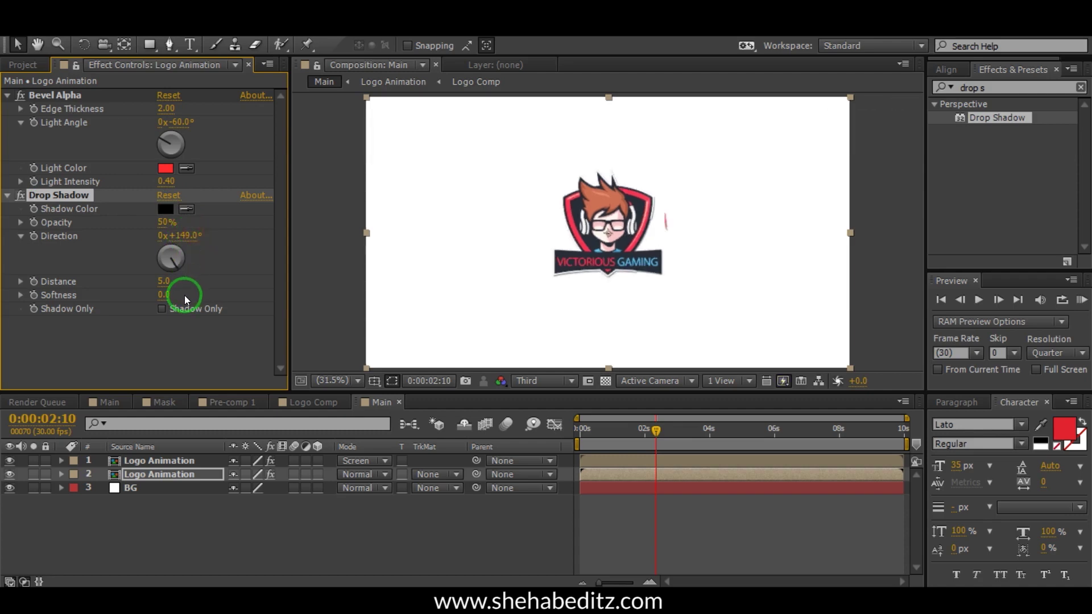
drag(183, 233, 219, 243)
drag(164, 280, 169, 278)
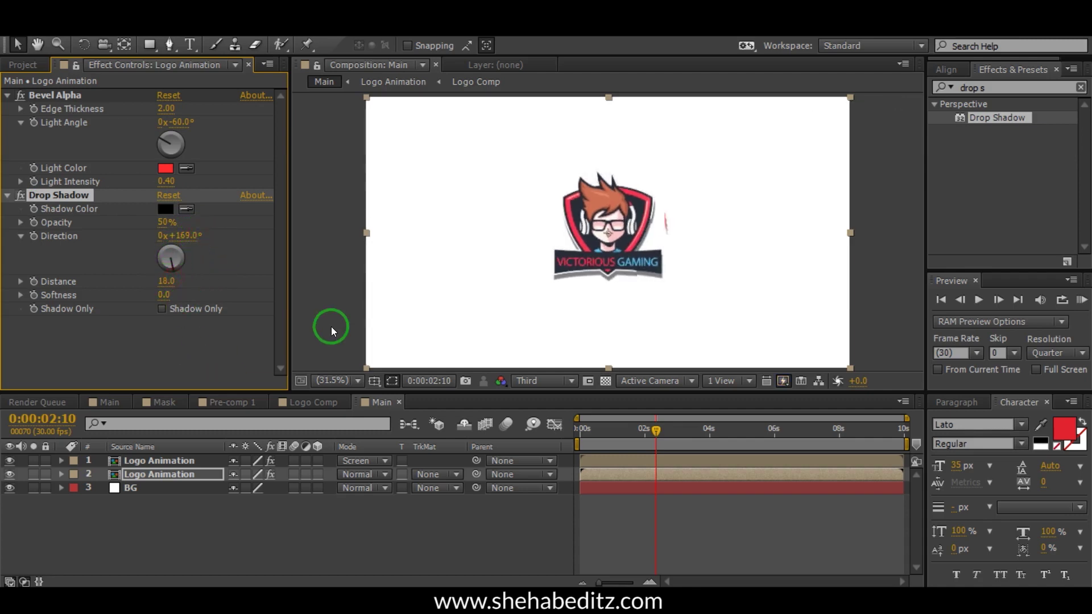
mouse_move(180, 238)
mouse_down()
mouse_move(202, 226)
mouse_move(193, 223)
mouse_up()
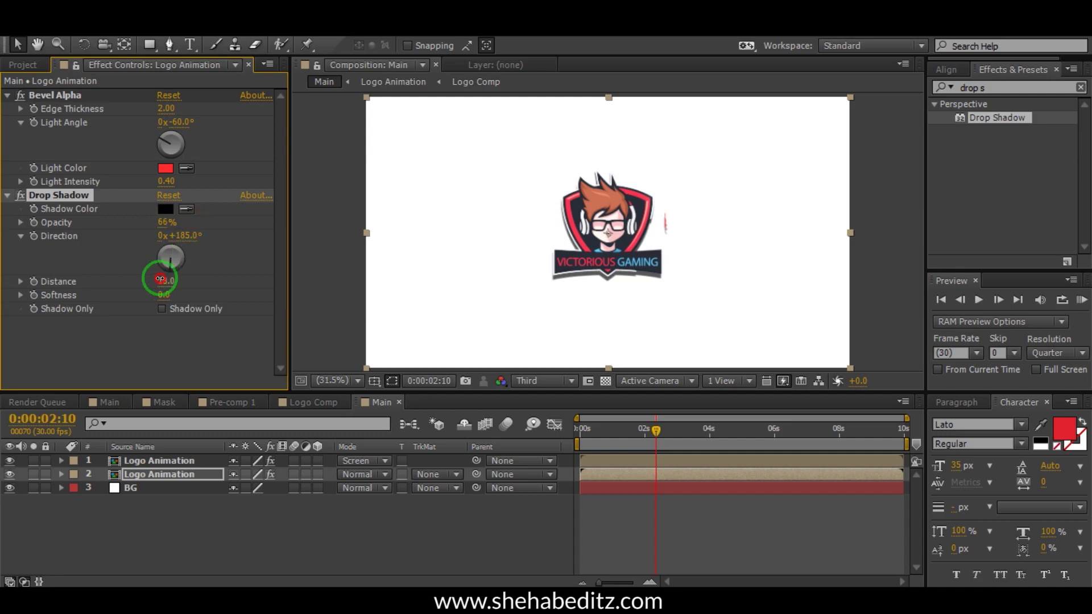
mouse_move(156, 281)
mouse_down()
mouse_move(165, 265)
mouse_move(165, 288)
mouse_move(165, 279)
mouse_up()
drag(162, 225, 142, 227)
drag(157, 280, 160, 282)
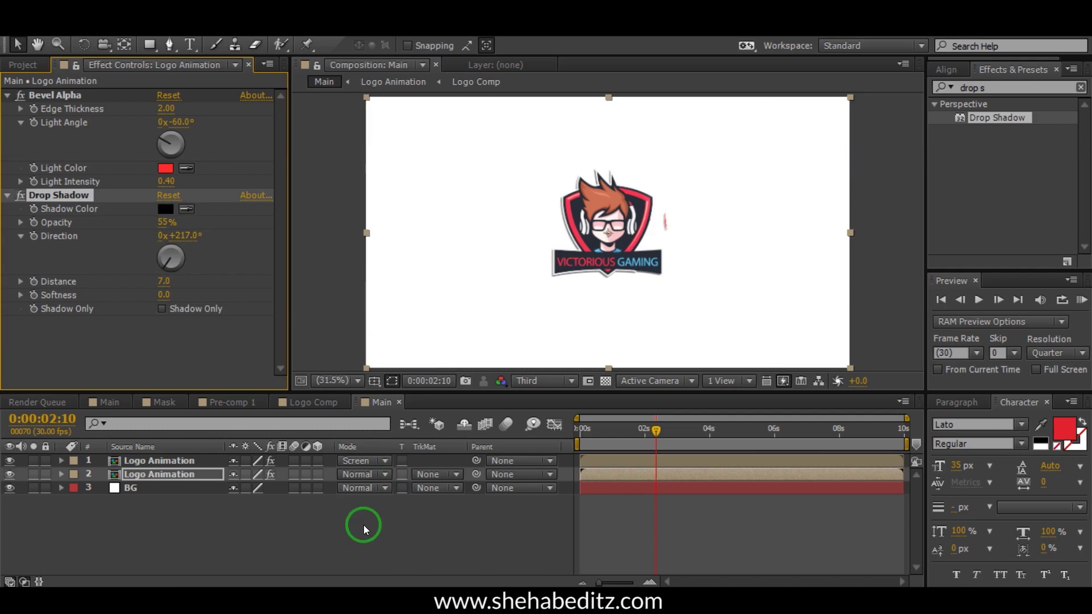
click(282, 517)
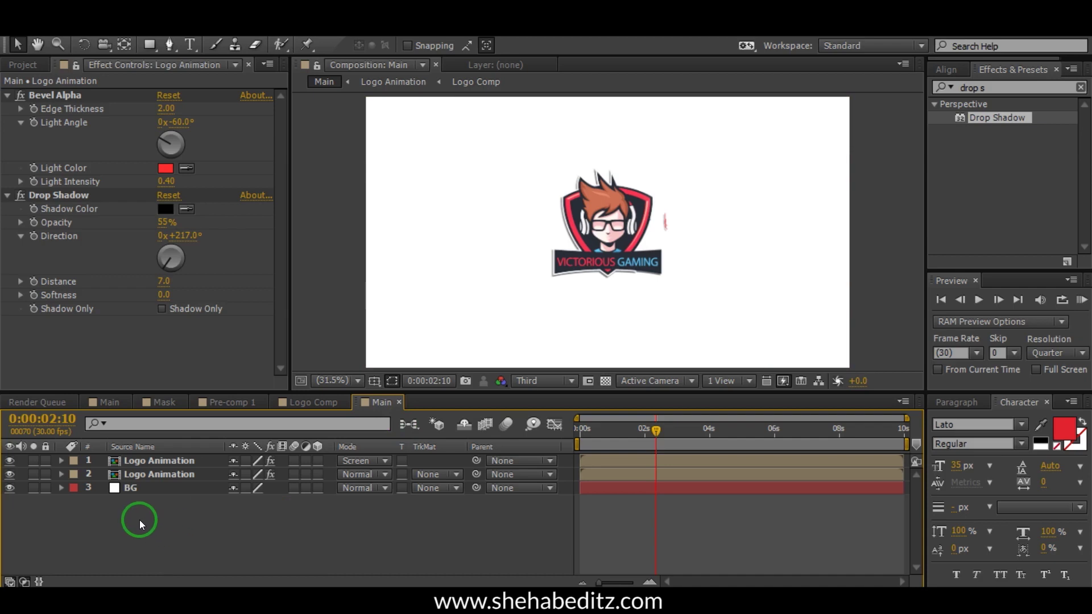
- Find the Gradient Ramp effect and apply it to the BG layer
click(141, 487)
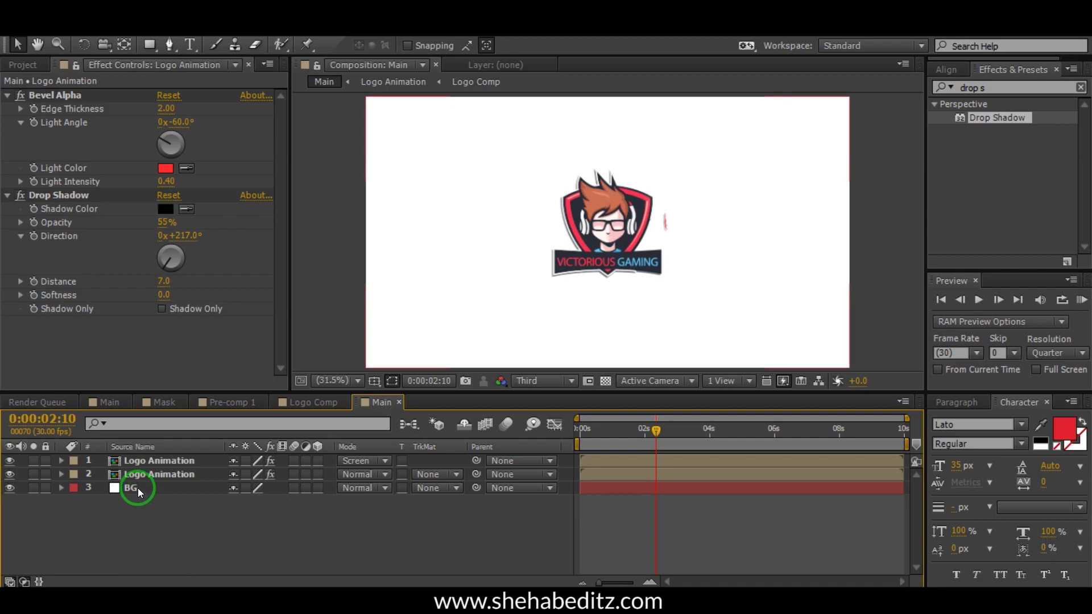
click(136, 487)
click(990, 87)
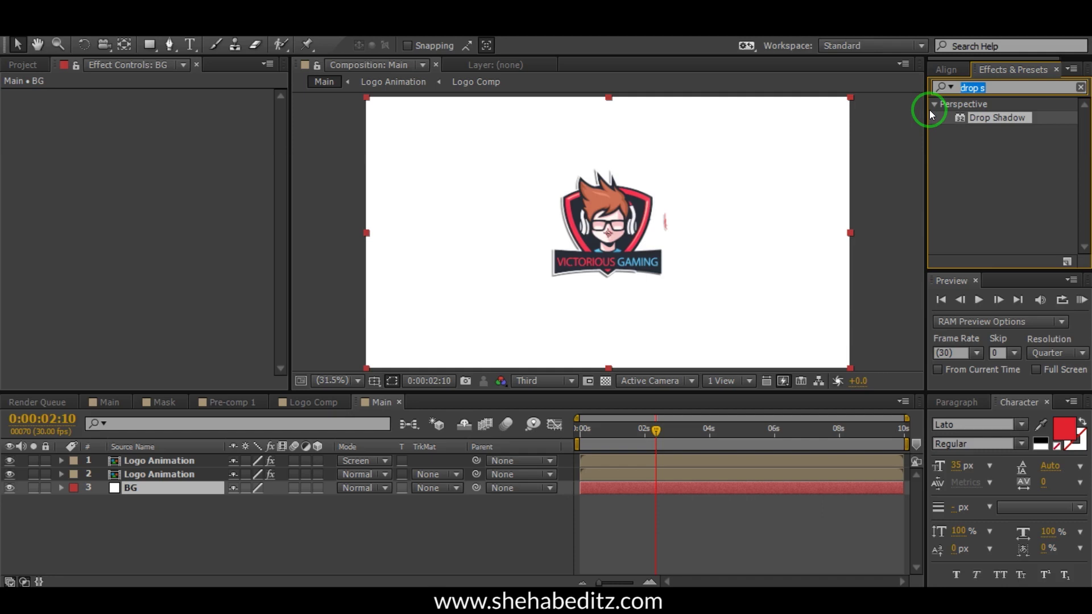
text(gr)
text(a)
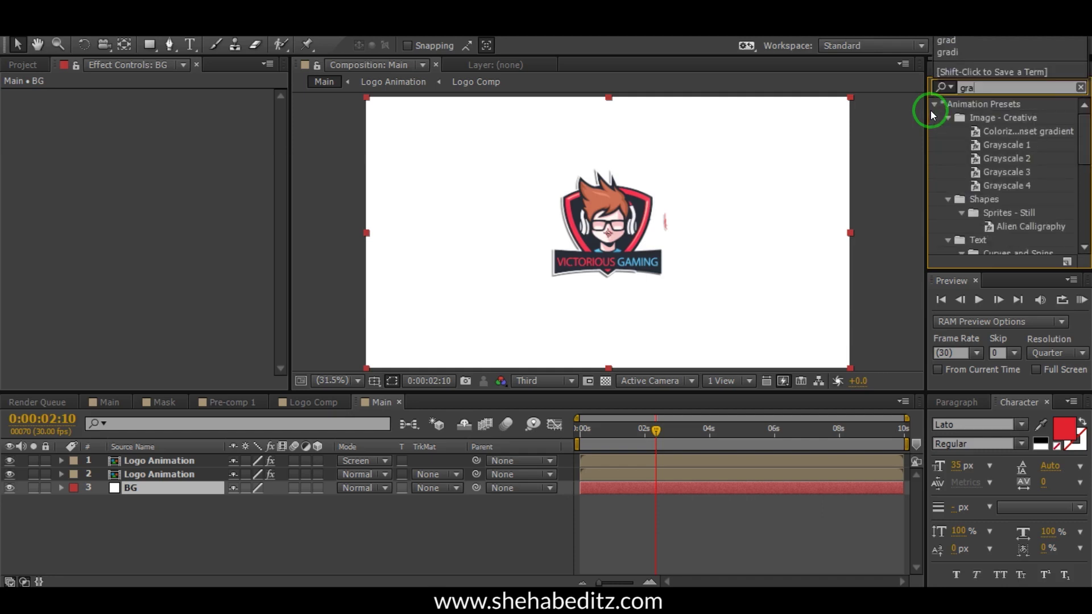
text(d)
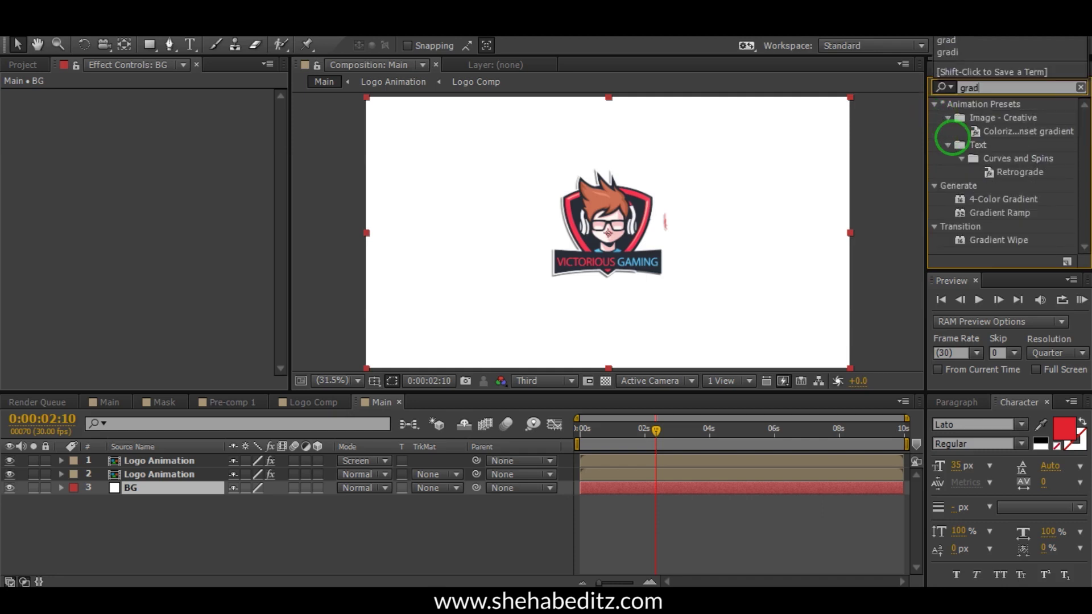
drag(1019, 217, 139, 487)
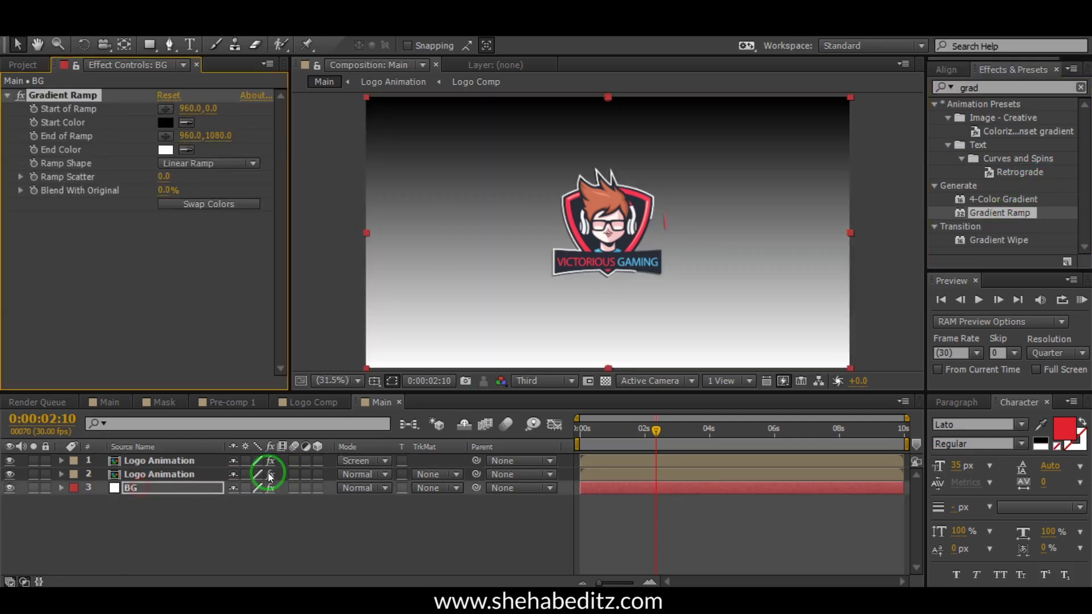
- Change the BG layer's Gradient Ramp to a Radial Ramp and swap its colors
click(210, 165)
click(202, 200)
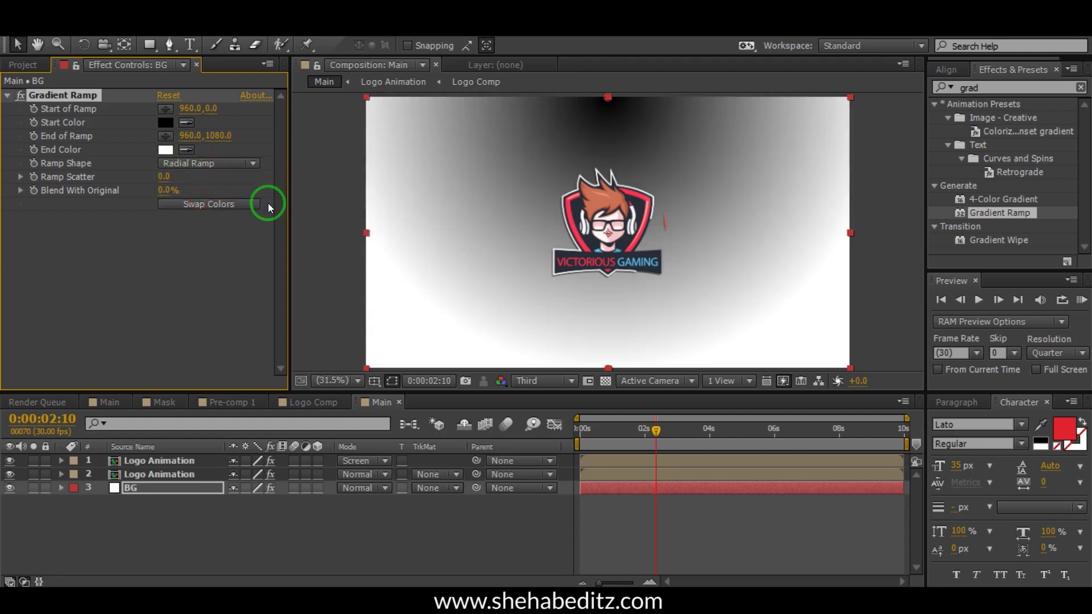
click(208, 203)
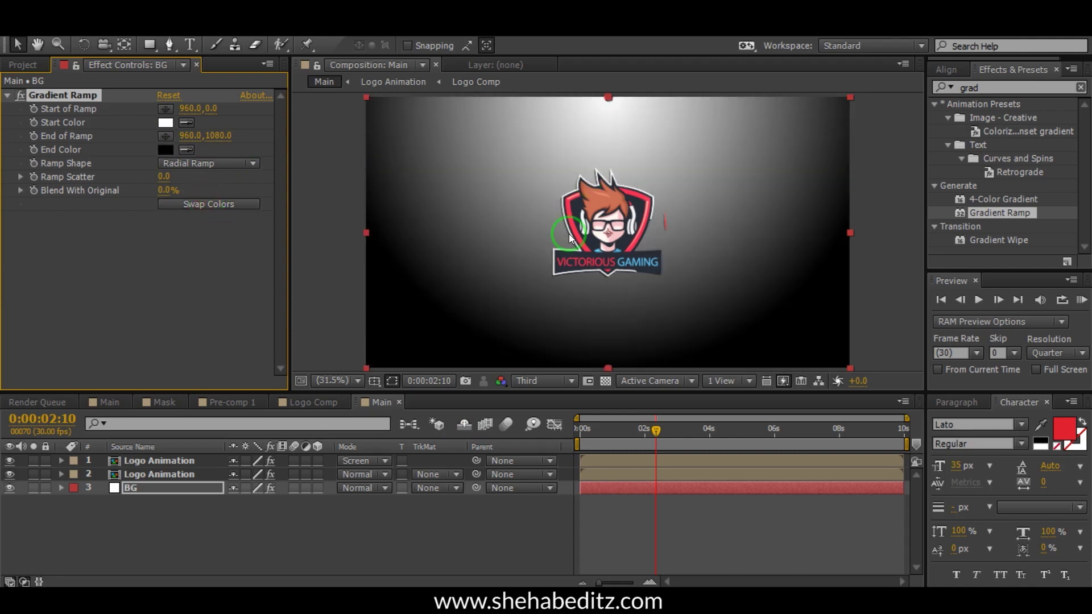
- Place the Gradient Ramp's start at 960, 524.1 behind the logo and its end at 3244.8, 987.9
drag(610, 101, 605, 227)
click(608, 368)
drag(636, 360, 1042, 343)
drag(185, 135, 629, 127)
- Set the Gradient Ramp's End Color to a dark navy blue, about 05103F
click(169, 148)
drag(244, 318, 289, 373)
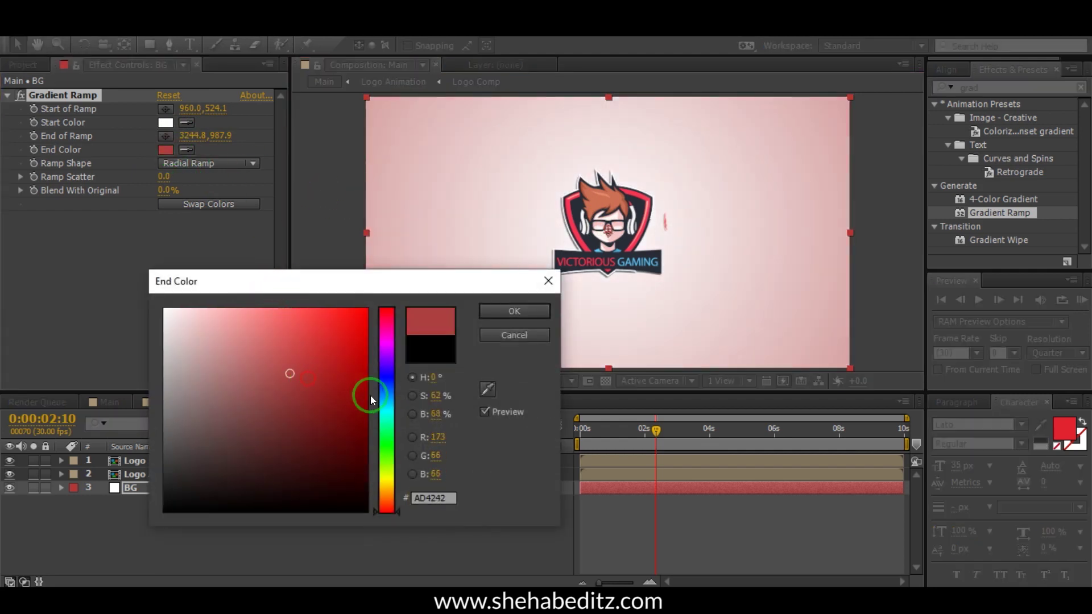
drag(392, 393, 351, 460)
drag(391, 393, 390, 382)
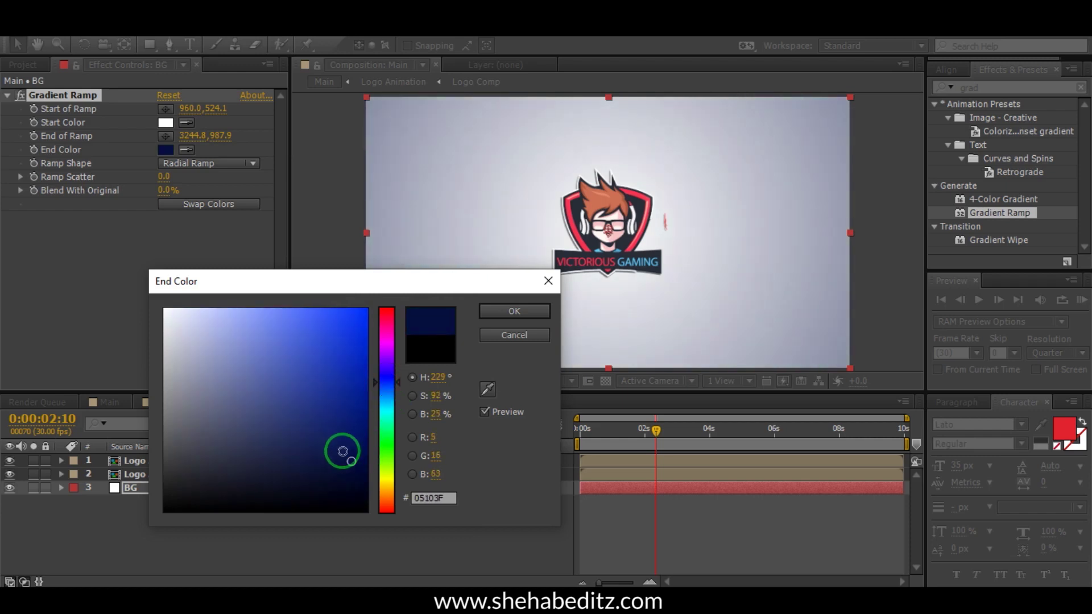
click(514, 311)
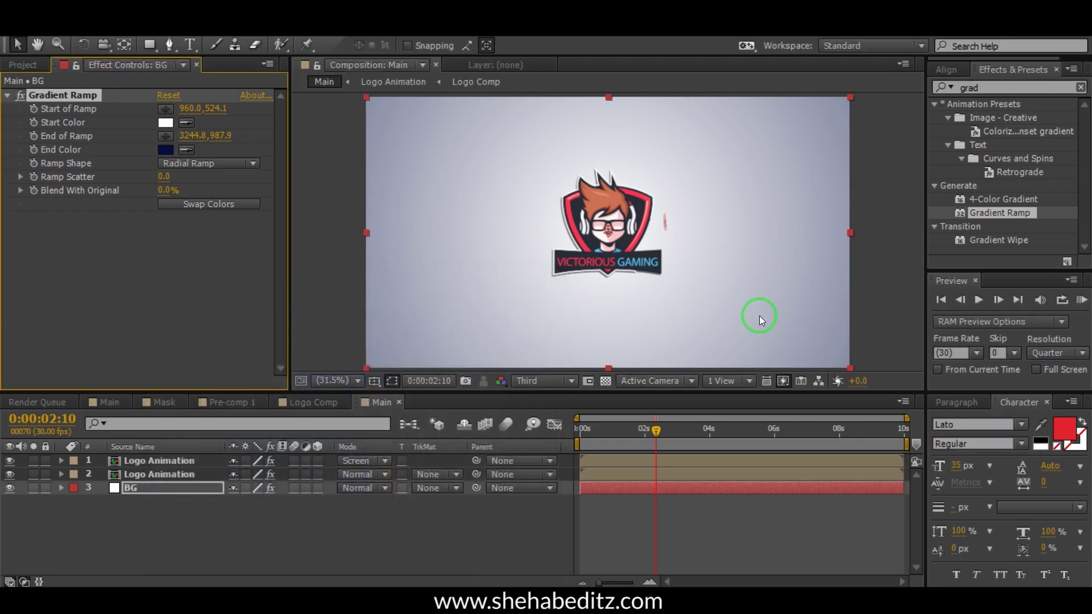
- Set the Gradient Ramp's end point to 3001.8, 987.9 and preview the composition at 0:00:02:01
drag(190, 135, 2, 143)
click(195, 135)
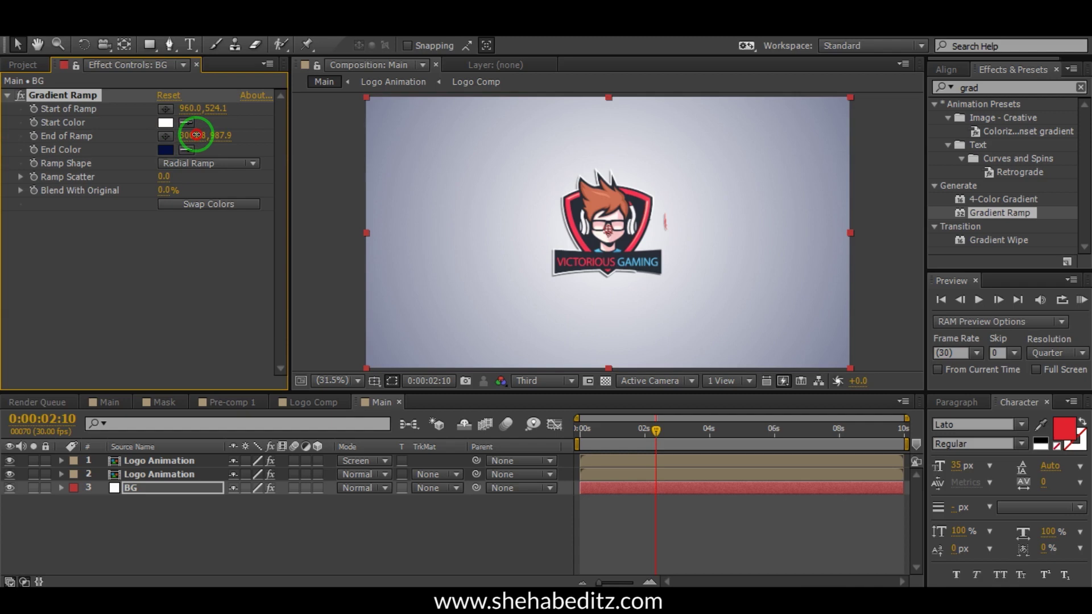
drag(614, 432, 645, 432)
click(194, 527)
- Add a two-node camera with the 50mm preset to the Main composition and activate the Unified Camera Tool
right_click(161, 525)
mouse_move(244, 357)
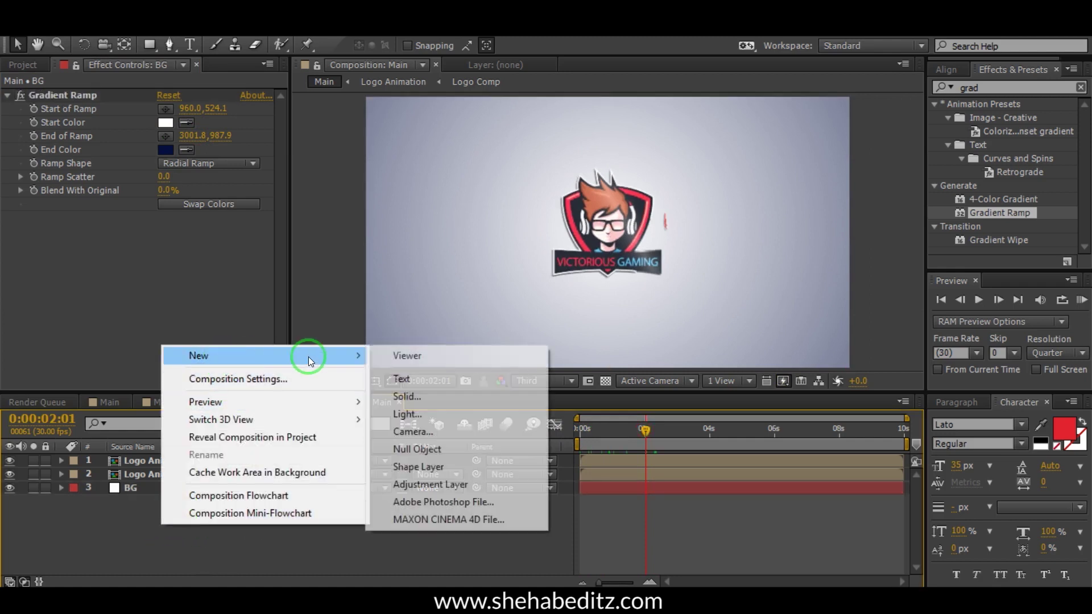
click(428, 433)
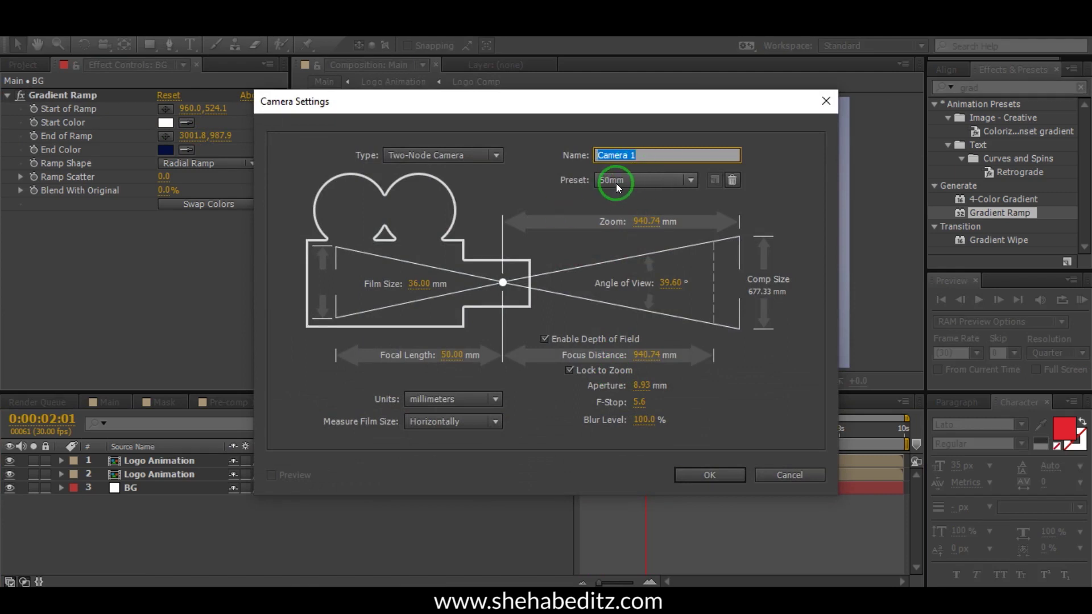
click(709, 471)
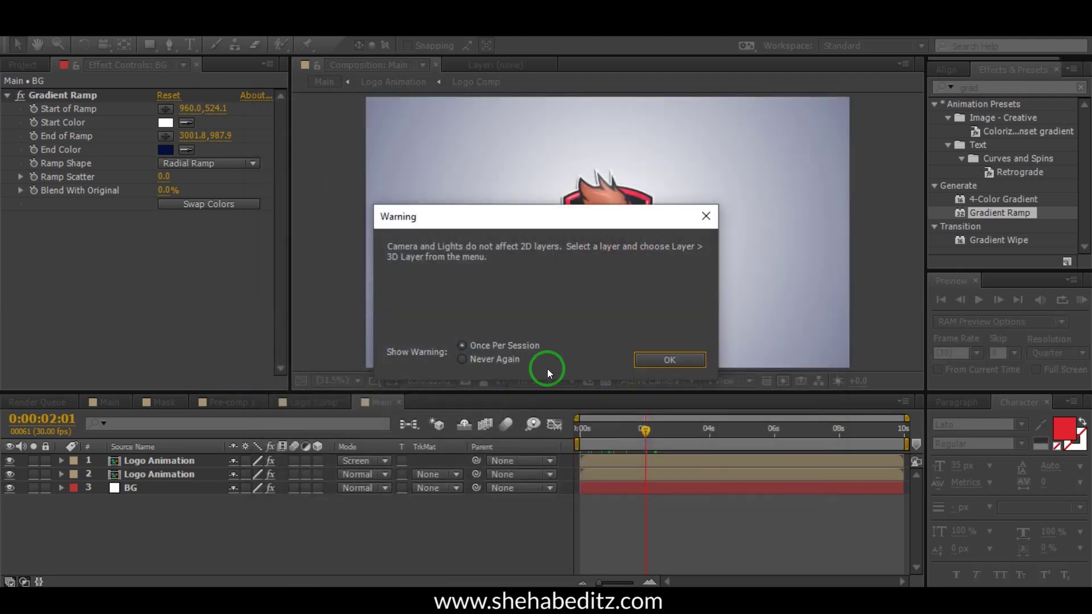
click(643, 354)
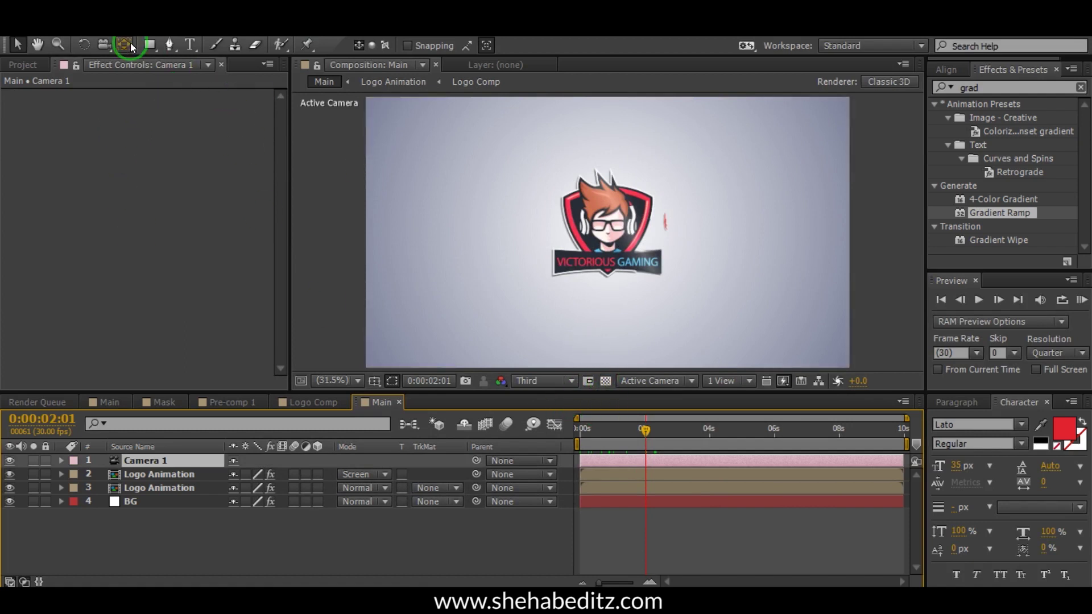
drag(101, 42, 170, 42)
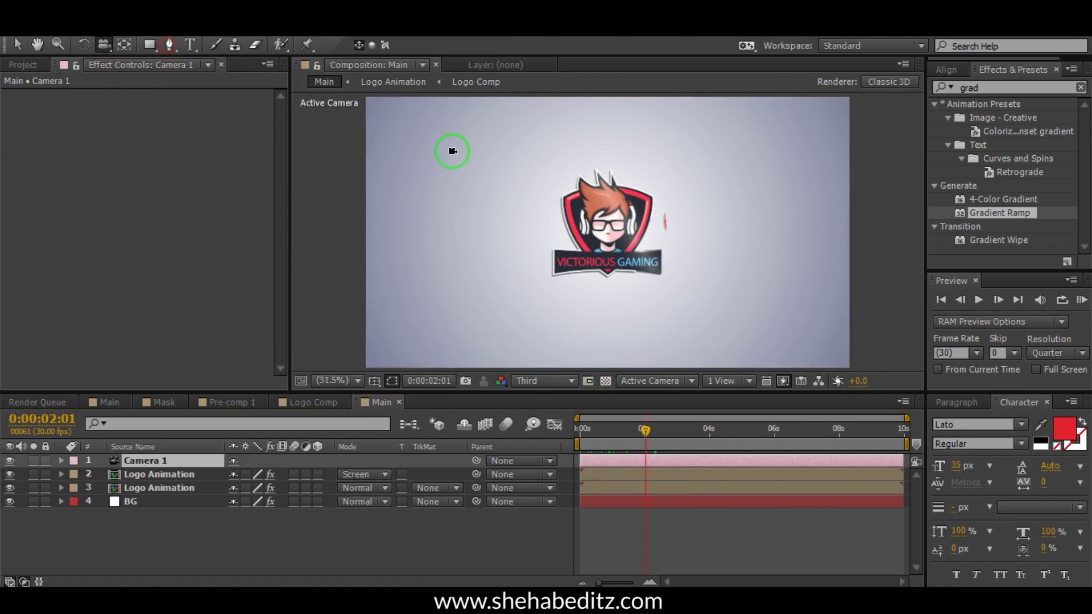
click(605, 255)
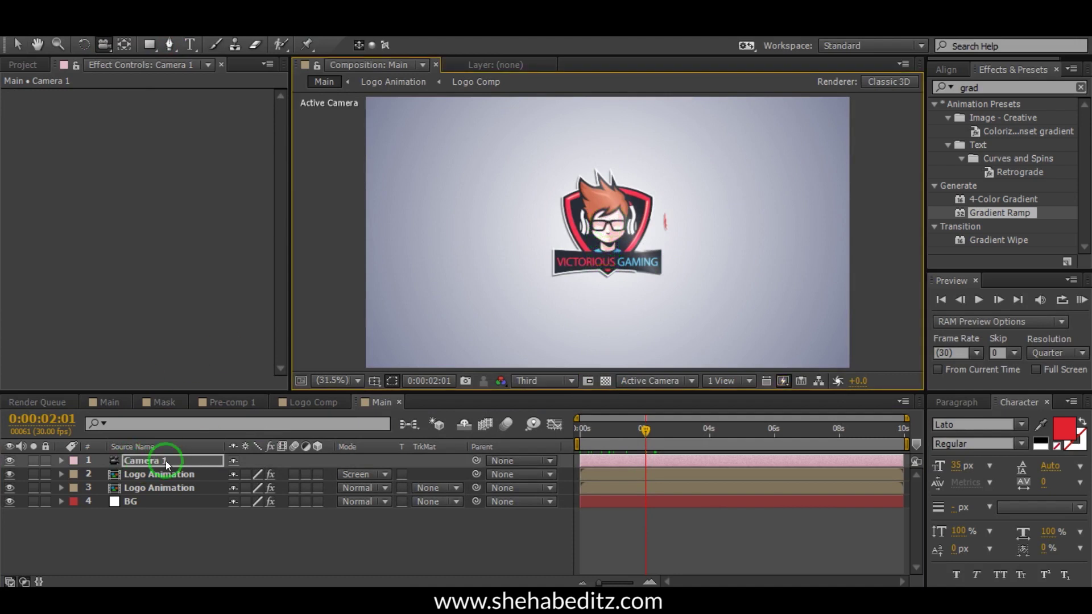
- Pre-compose the two Logo Animation layers into a new composition named Fainal ANimation
click(152, 486)
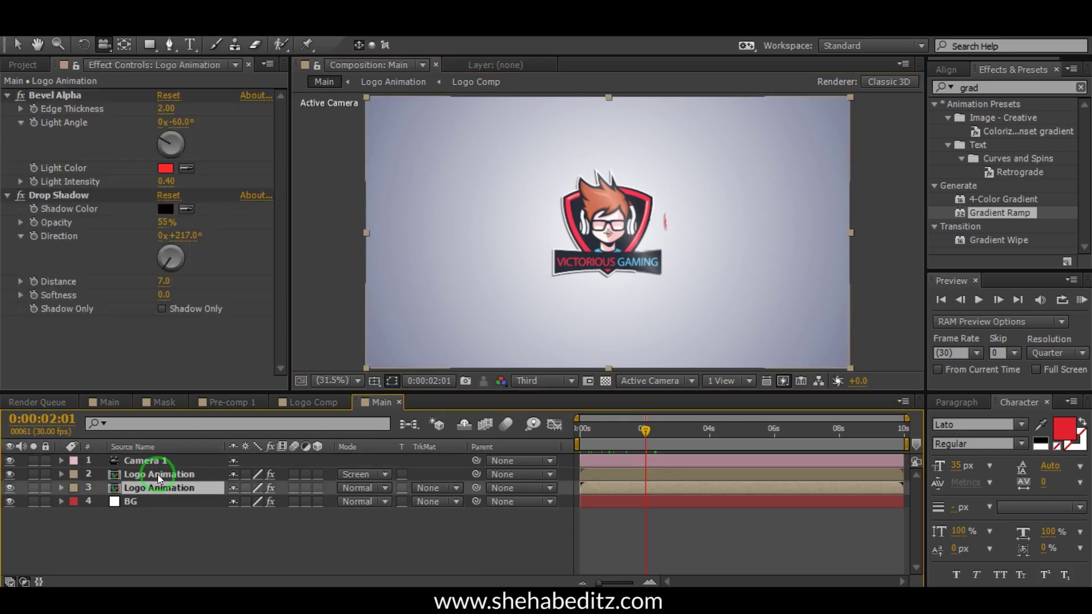
ctrl+click(158, 475)
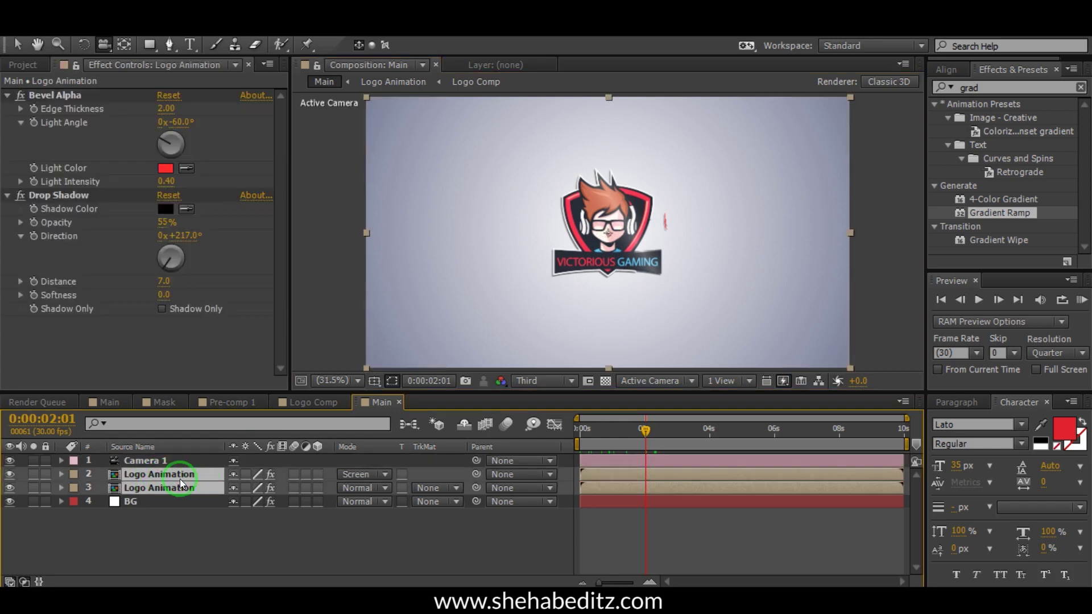
right_click(152, 490)
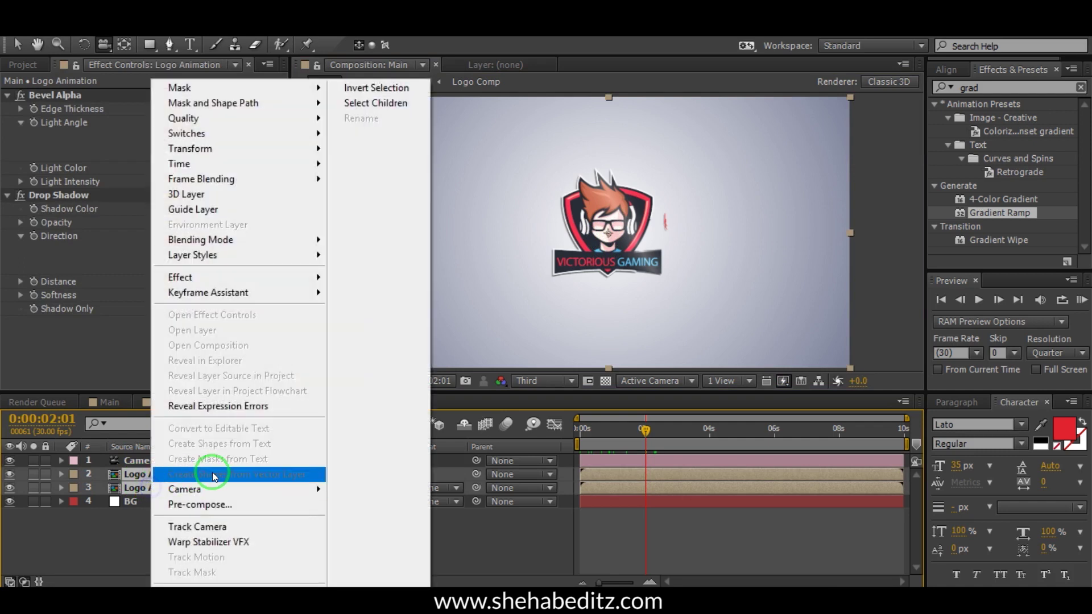
click(209, 505)
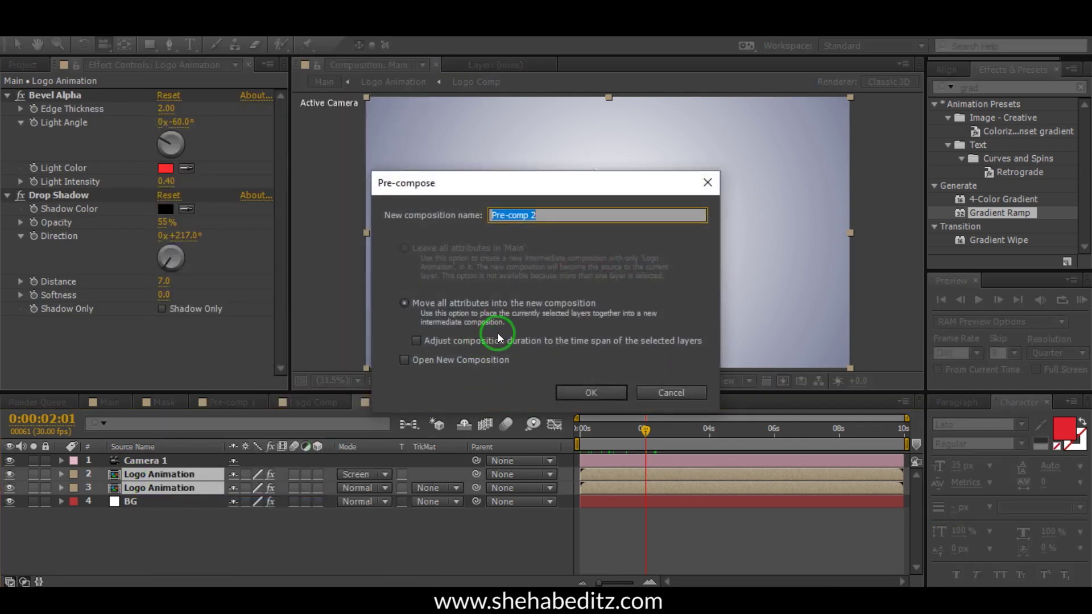
text(Fainal ANimation)
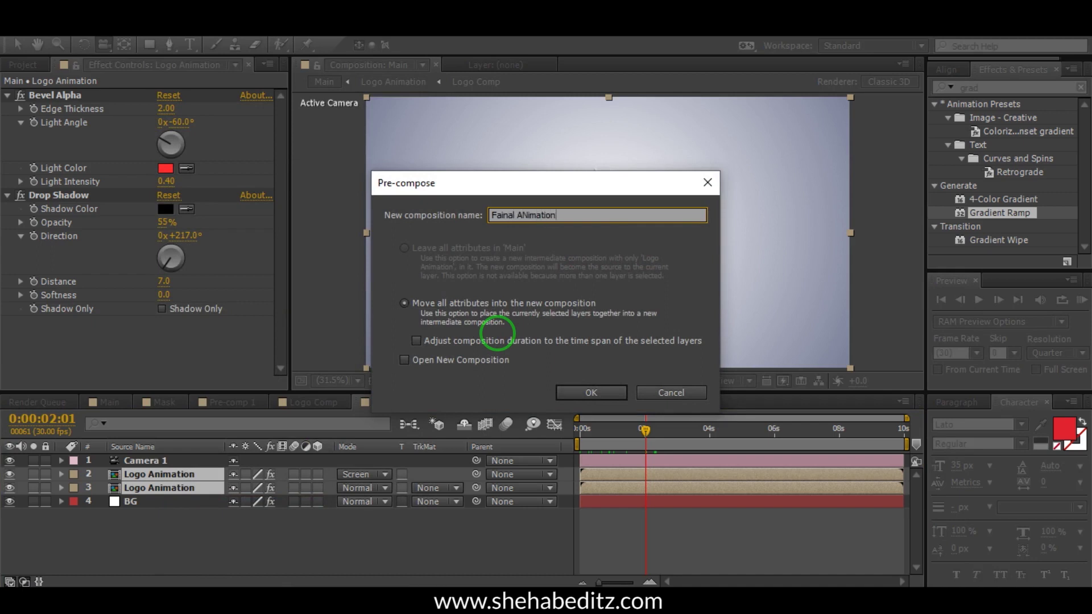
click(589, 393)
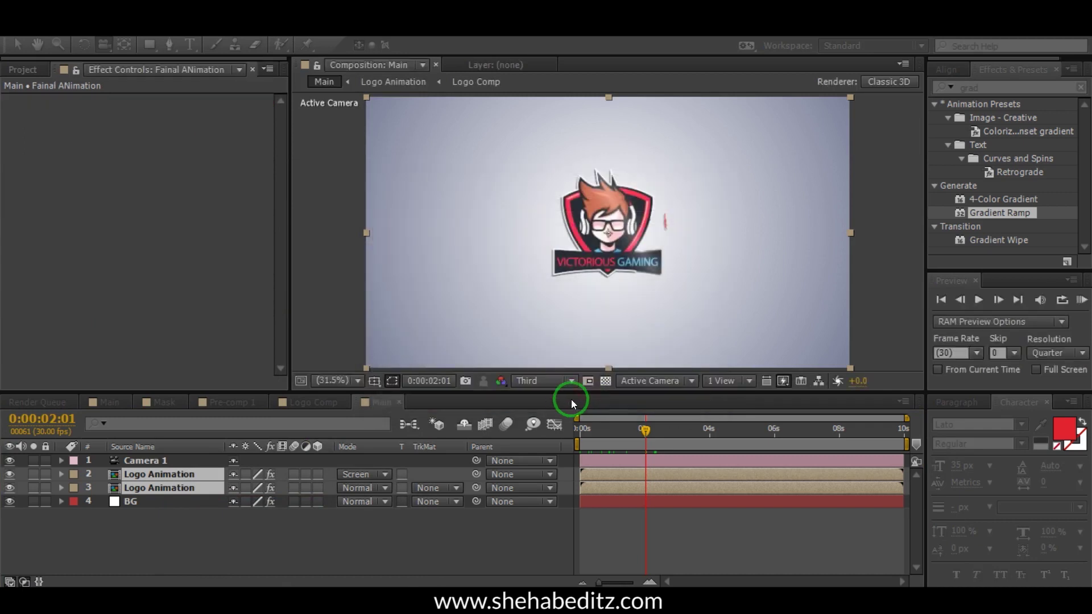
- Make the Fainal ANimation layer 3D and orbit the camera so the logo is seen tilted from below
click(317, 474)
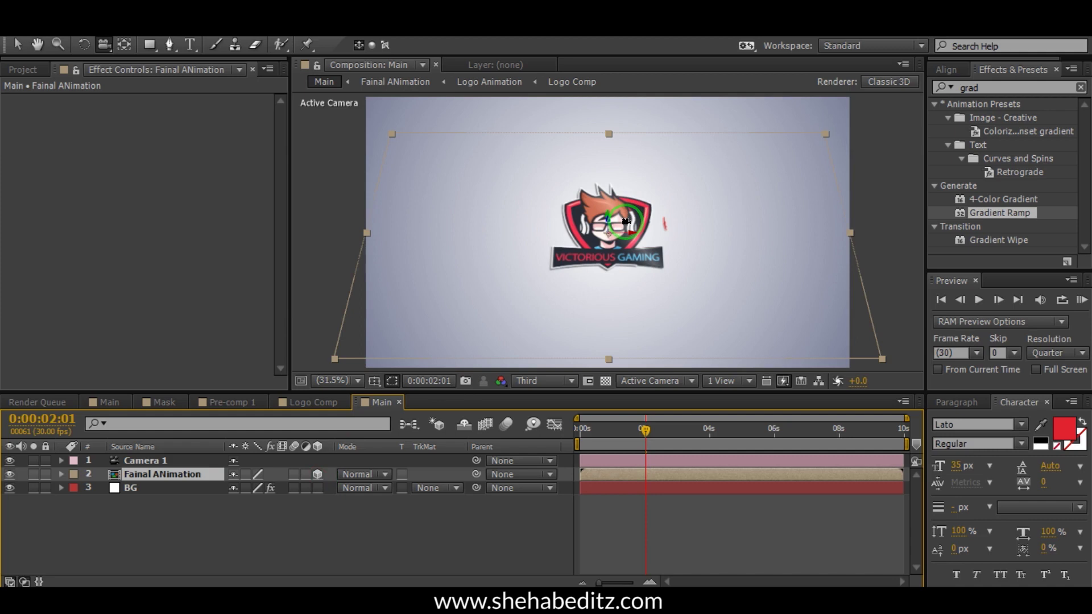
drag(624, 222, 626, 217)
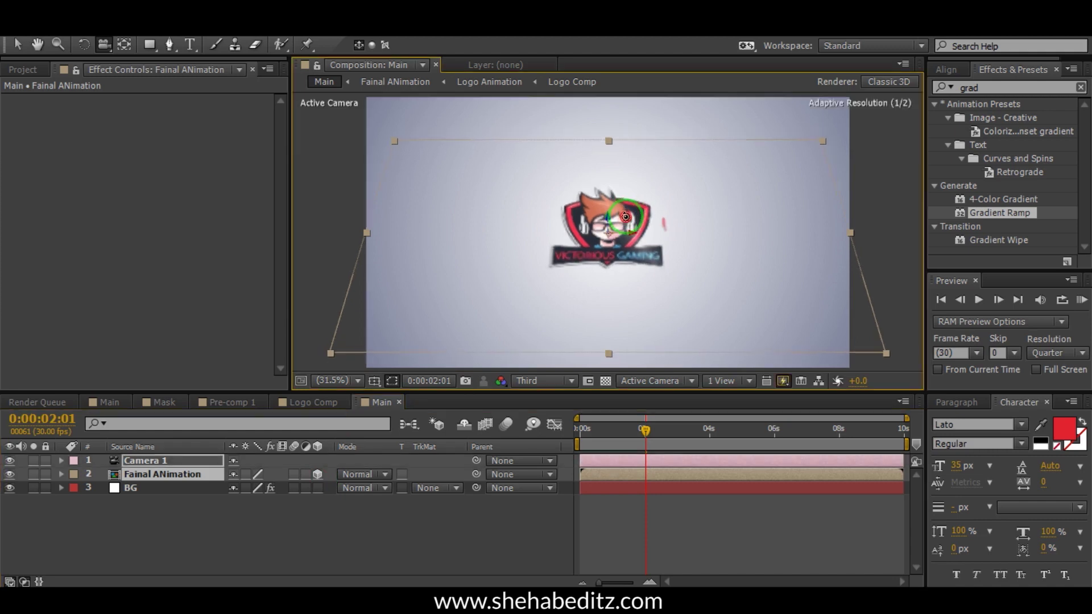
click(546, 409)
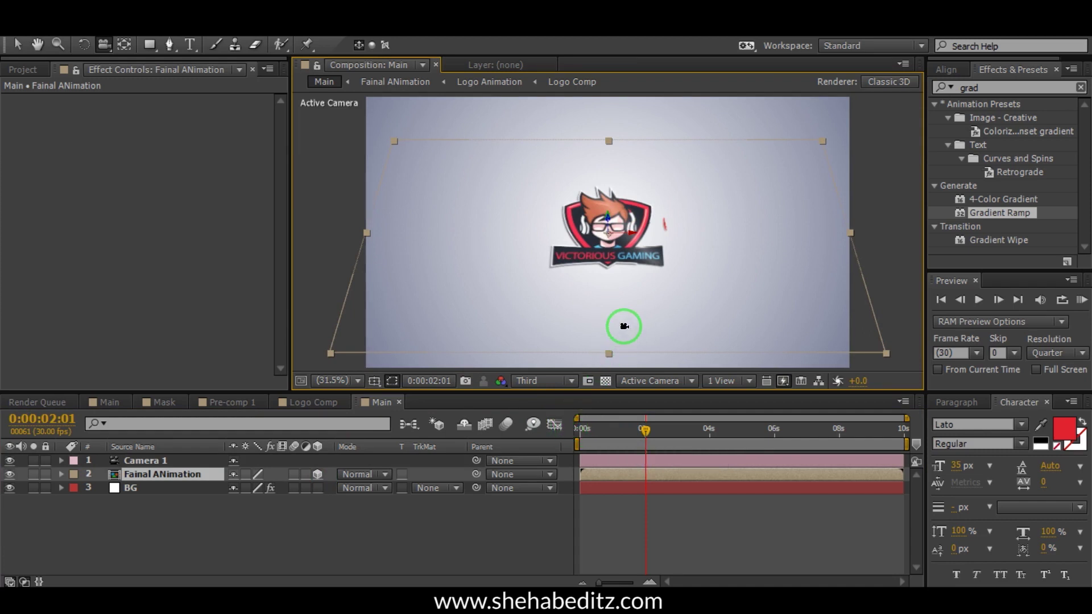
drag(628, 245, 610, 243)
click(251, 114)
- Move the camera closer to the logo with the Track Z Camera Tool so it fills more of the frame
click(102, 49)
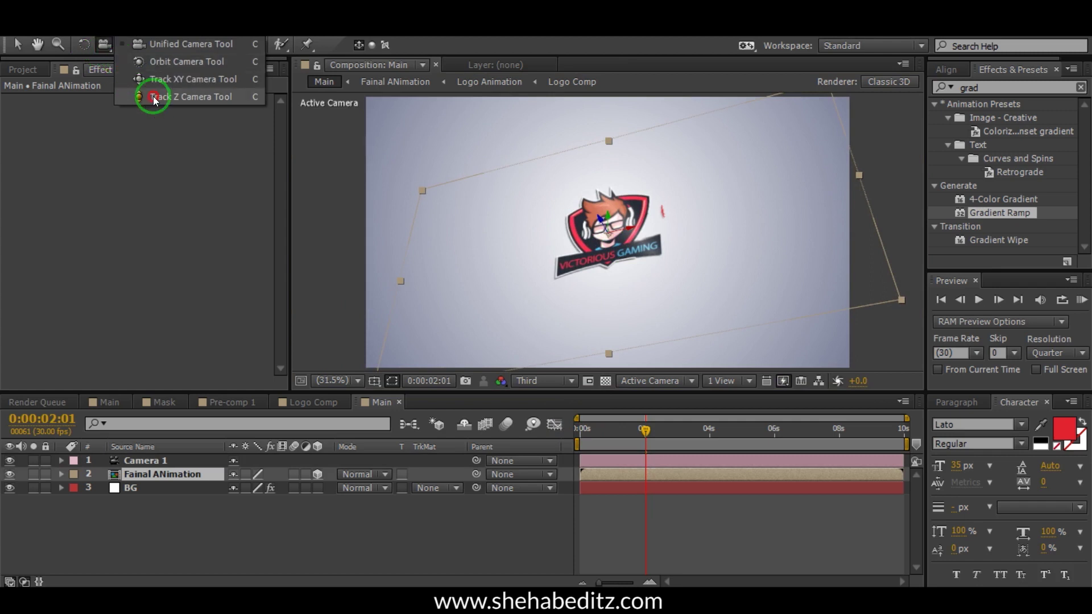
click(147, 101)
drag(588, 283, 590, 266)
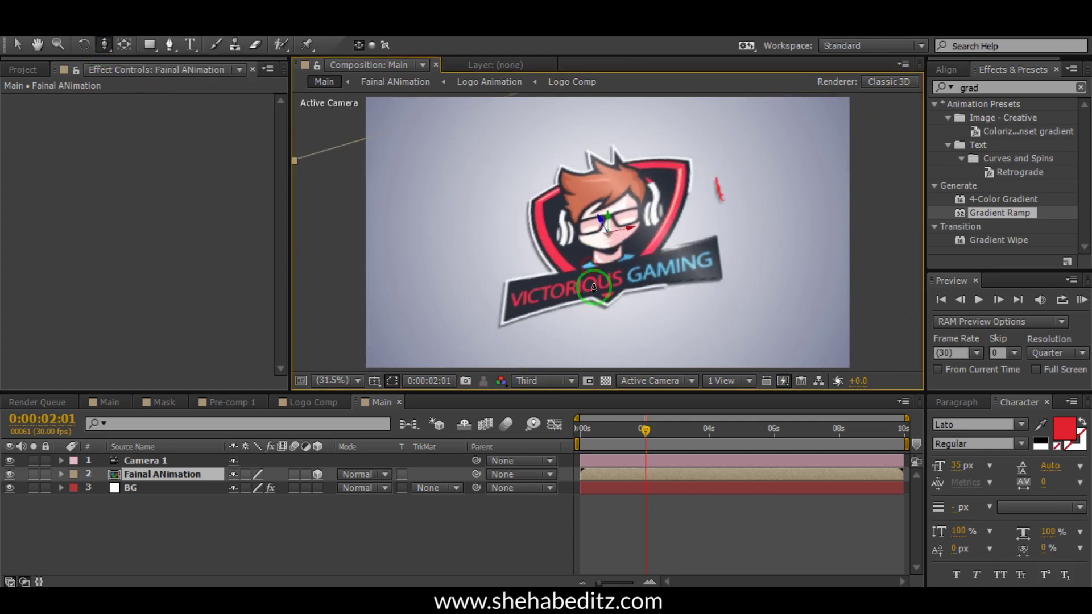
- Set a Position keyframe for Camera 1 at 0:00:00:00
drag(646, 431, 544, 445)
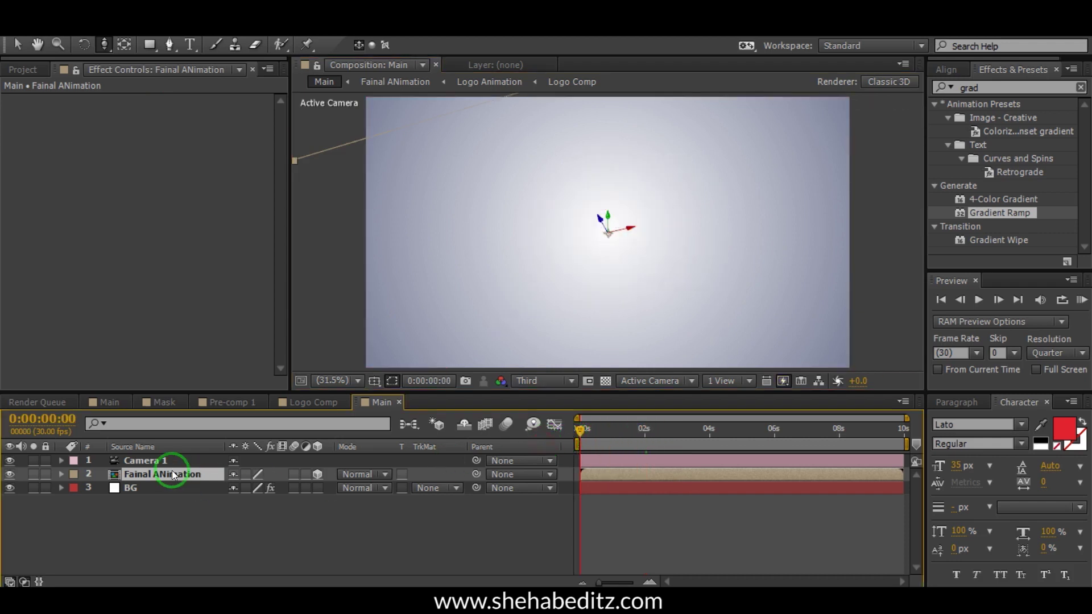
click(148, 462)
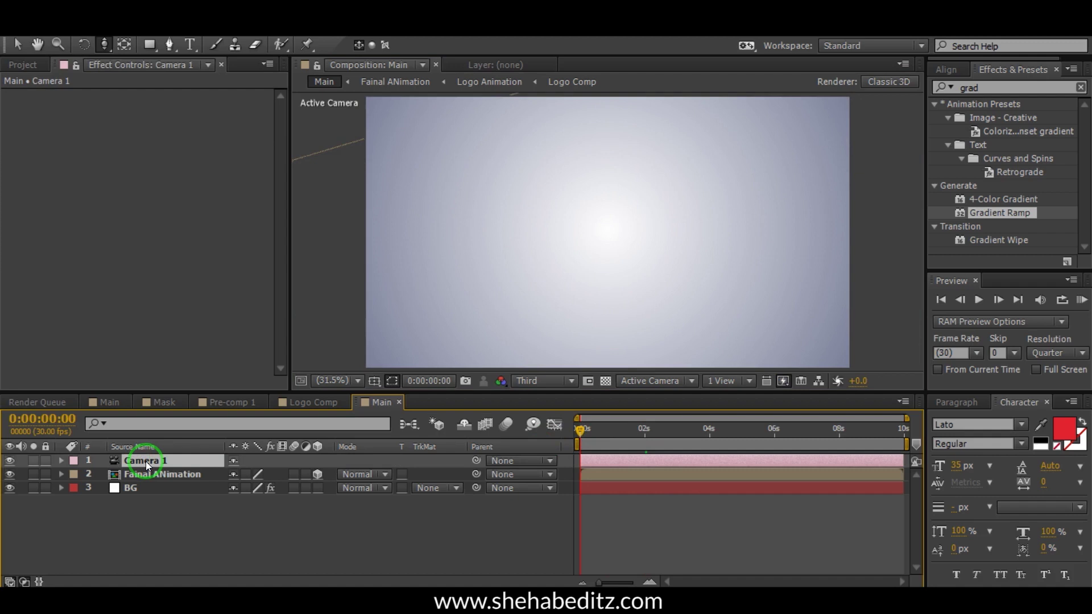
key(p)
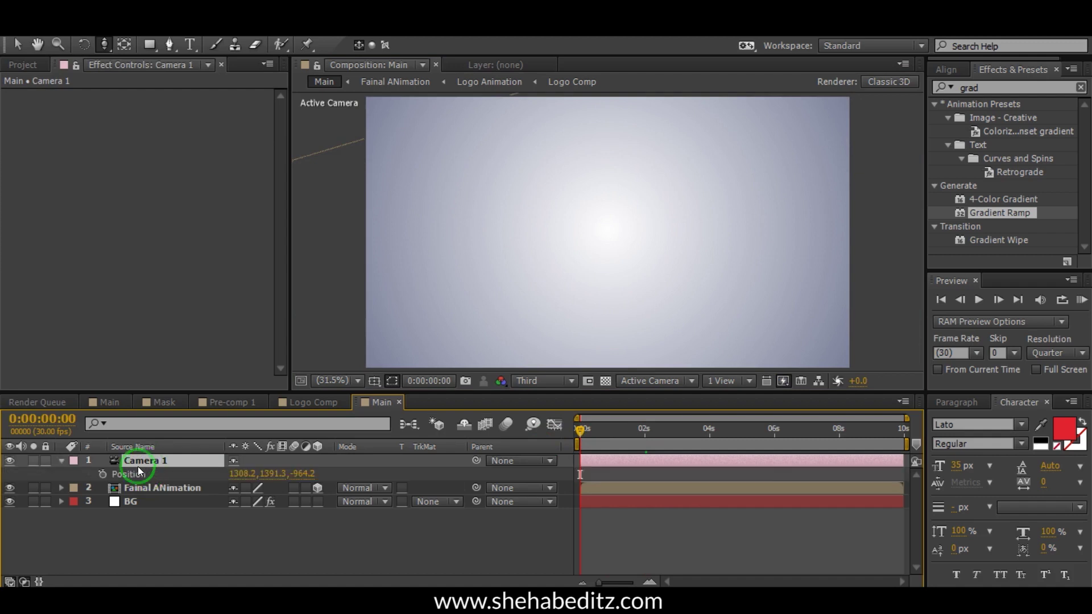
click(104, 474)
- At 0:00:03:00, pull the camera back to a Position of about 1496.4, 1851.7, -1485.7
click(585, 437)
drag(586, 437, 679, 441)
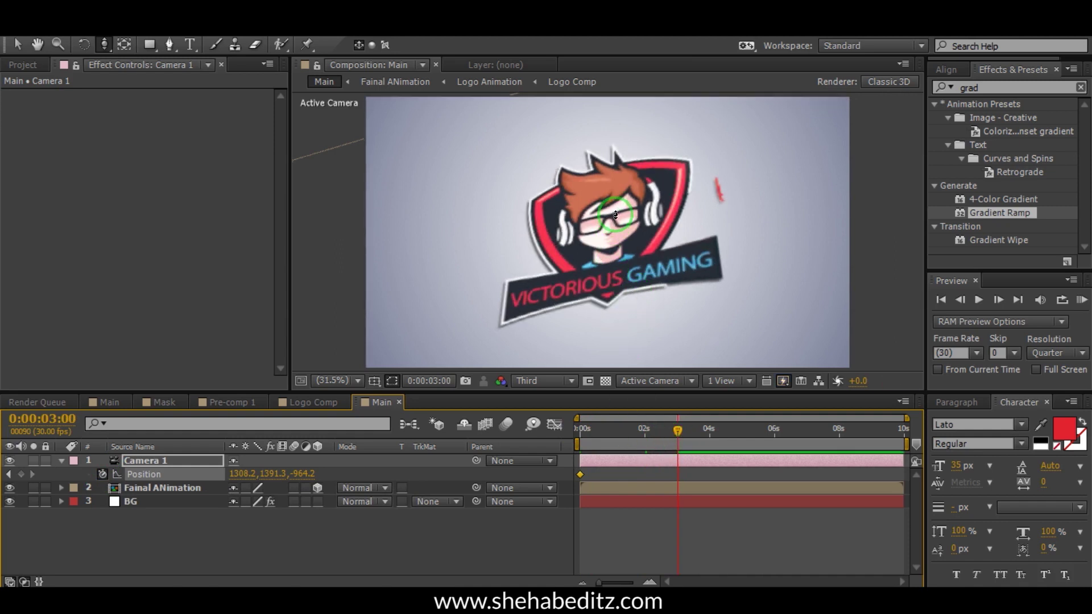
drag(615, 215, 596, 380)
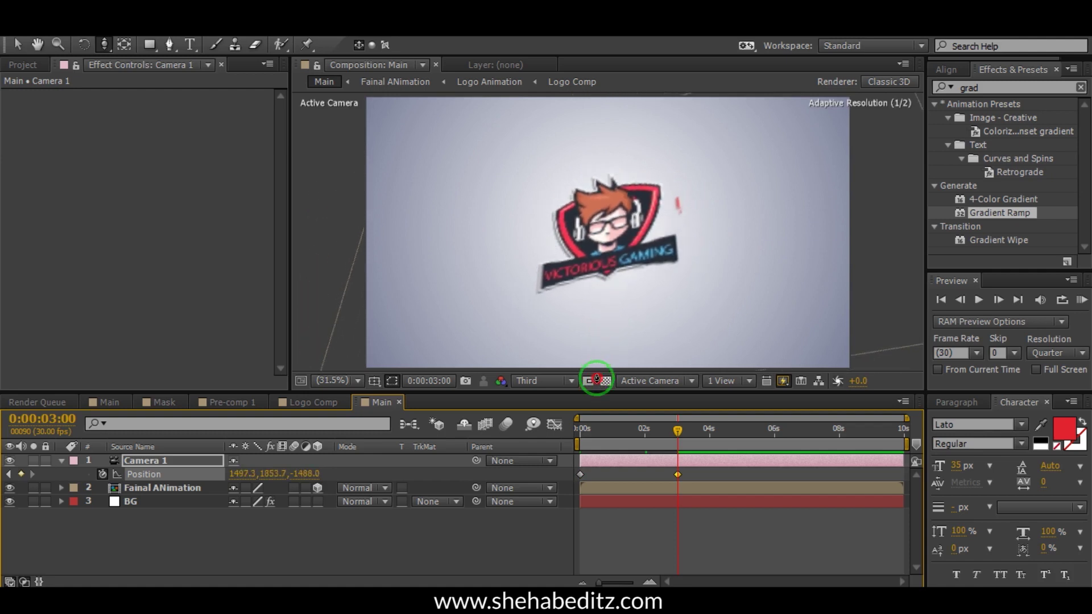
- Orbit the camera at 0:00:03:00 with the Unified Camera Tool until the logo is level, at about 935.0, 1522.5, -1802.7
click(105, 44)
click(170, 43)
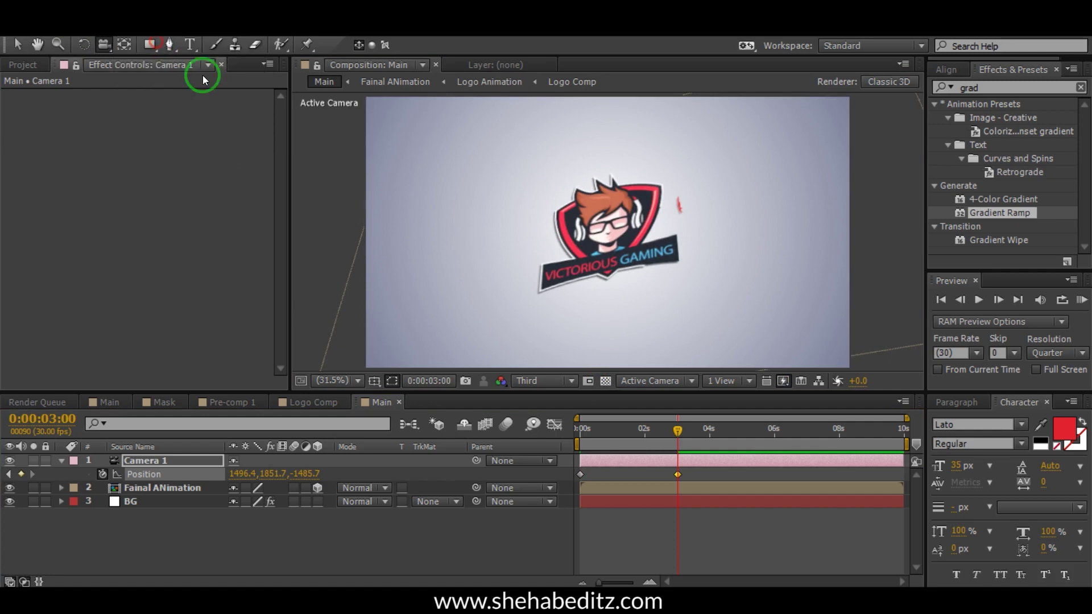
drag(589, 212, 611, 213)
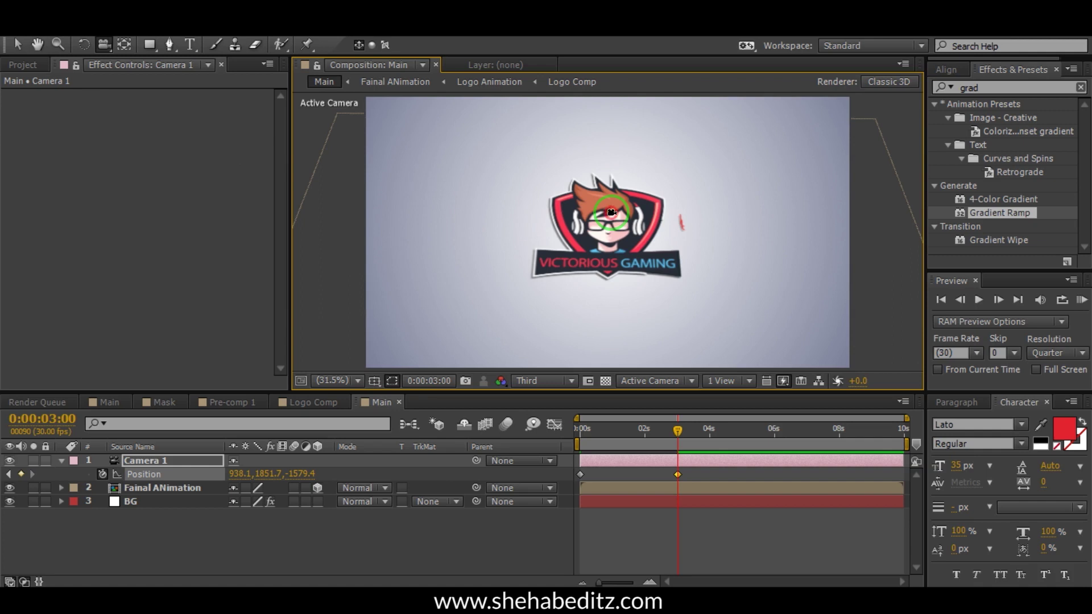
drag(607, 202, 606, 213)
- Pull the camera farther back with the Track Z Camera Tool at 0:00:03:00 and return to the start of the timeline
drag(104, 44, 166, 95)
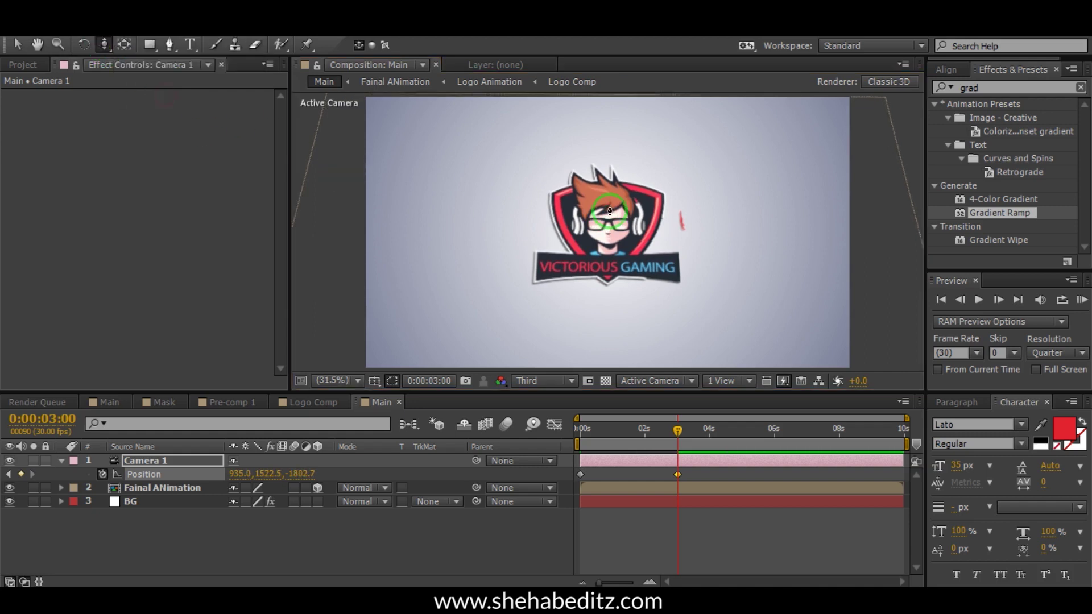
drag(608, 211, 608, 217)
click(732, 445)
drag(653, 431, 560, 460)
- Apply Easy Ease In to Camera 1's Position keyframe at 0:00:03:00
click(659, 480)
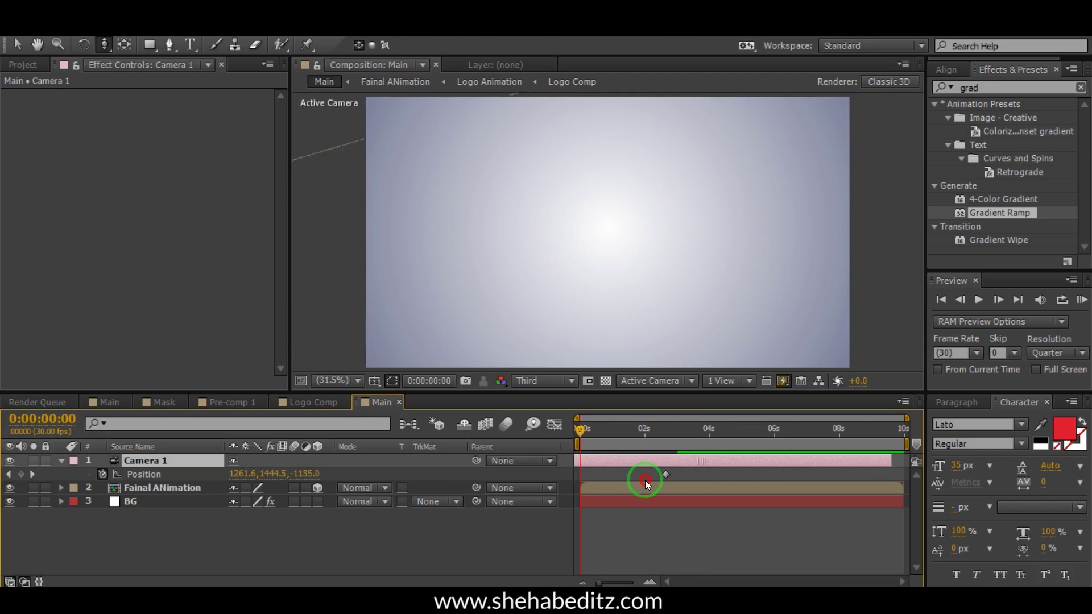
drag(687, 467, 638, 472)
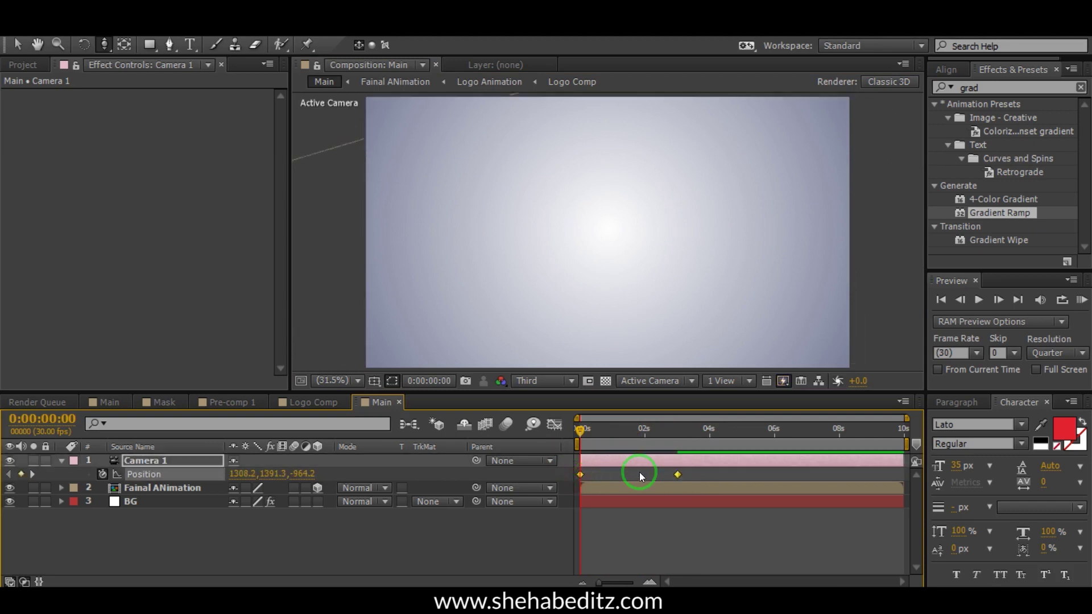
click(676, 474)
right_click(673, 474)
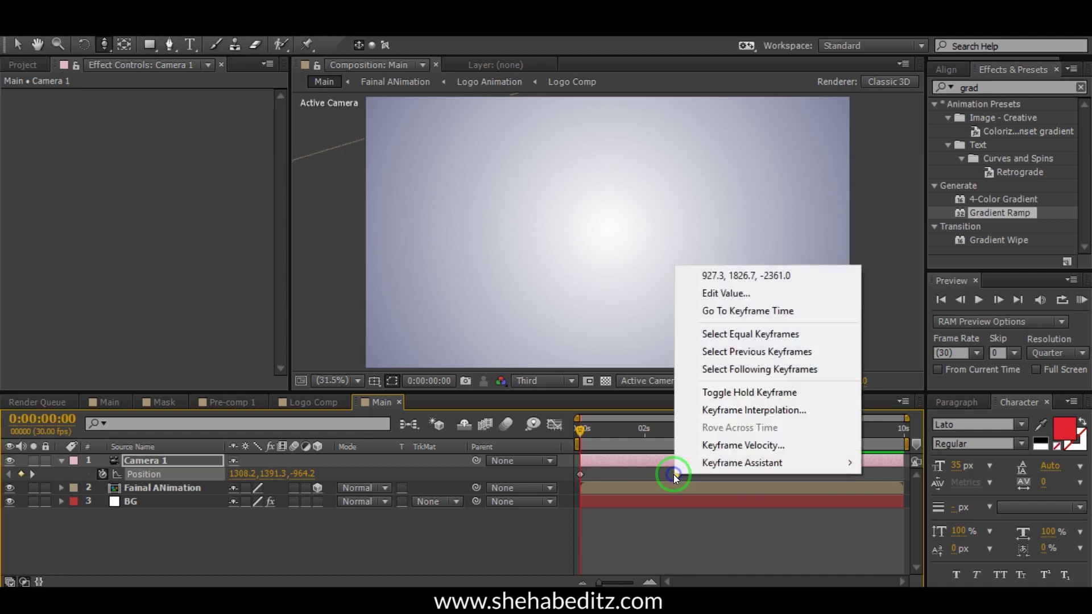
mouse_move(721, 466)
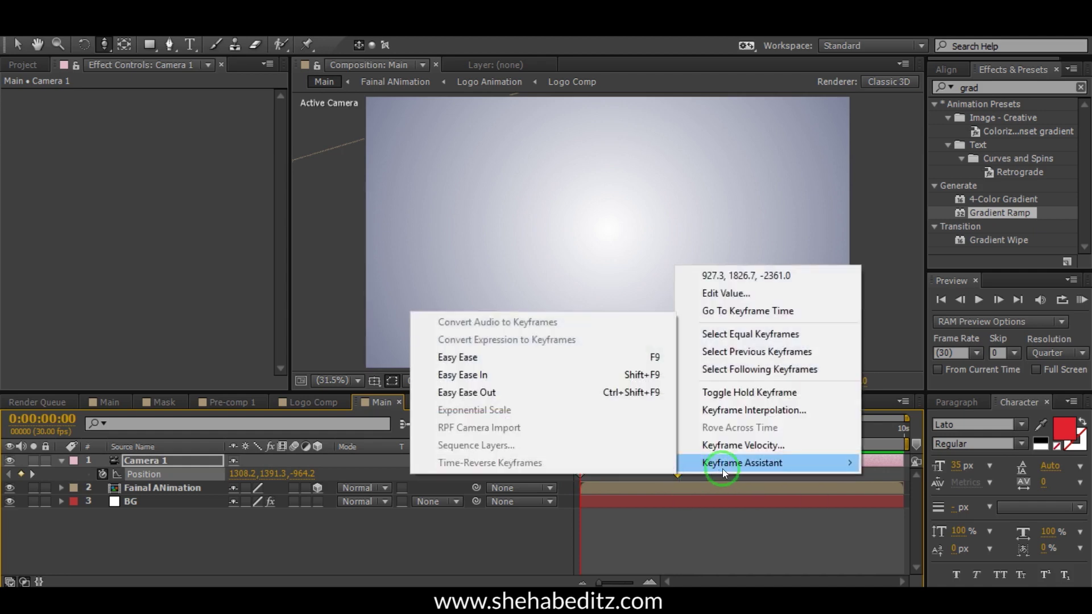
click(486, 374)
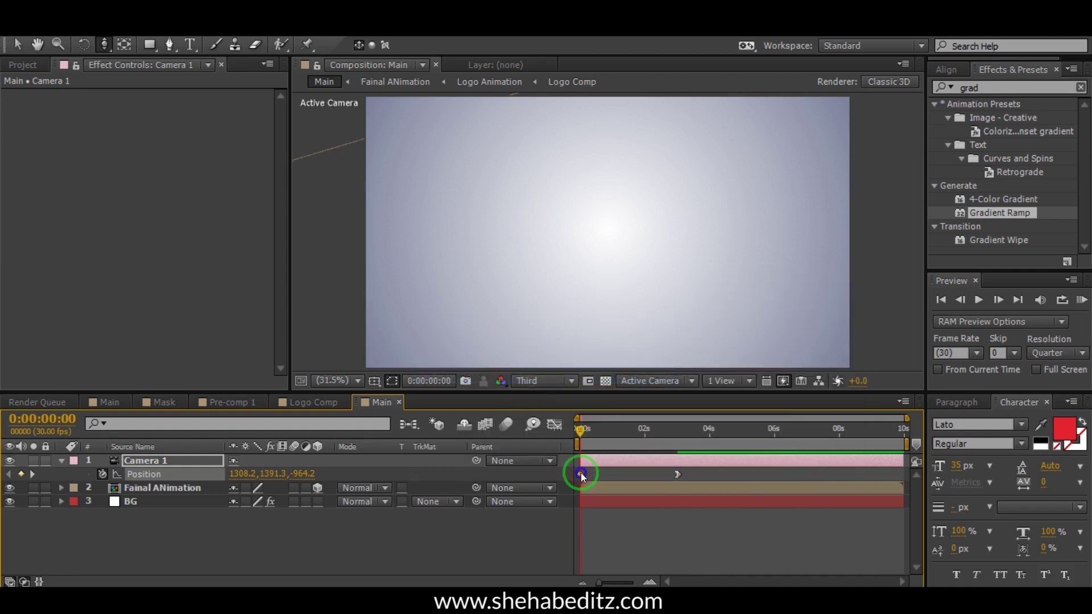
- Apply Easy Ease to Camera 1's Position keyframe at 0:00:00:00
right_click(580, 474)
mouse_move(645, 464)
click(828, 495)
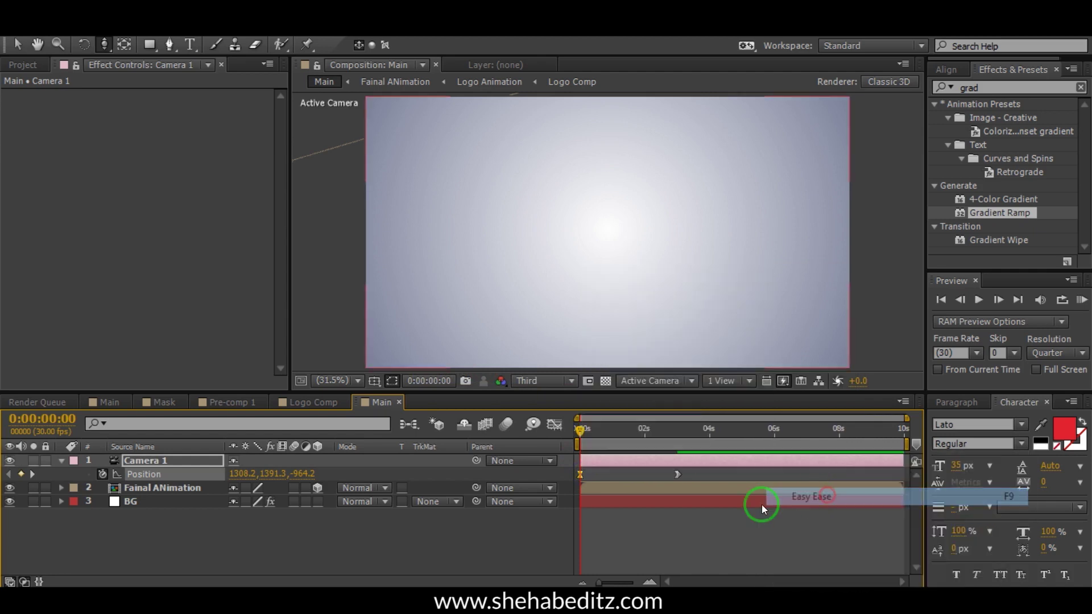
- Scrub through the camera move and trim the end of the Camera 1 layer to 0:00:05:00
drag(600, 429, 643, 427)
drag(653, 427, 744, 440)
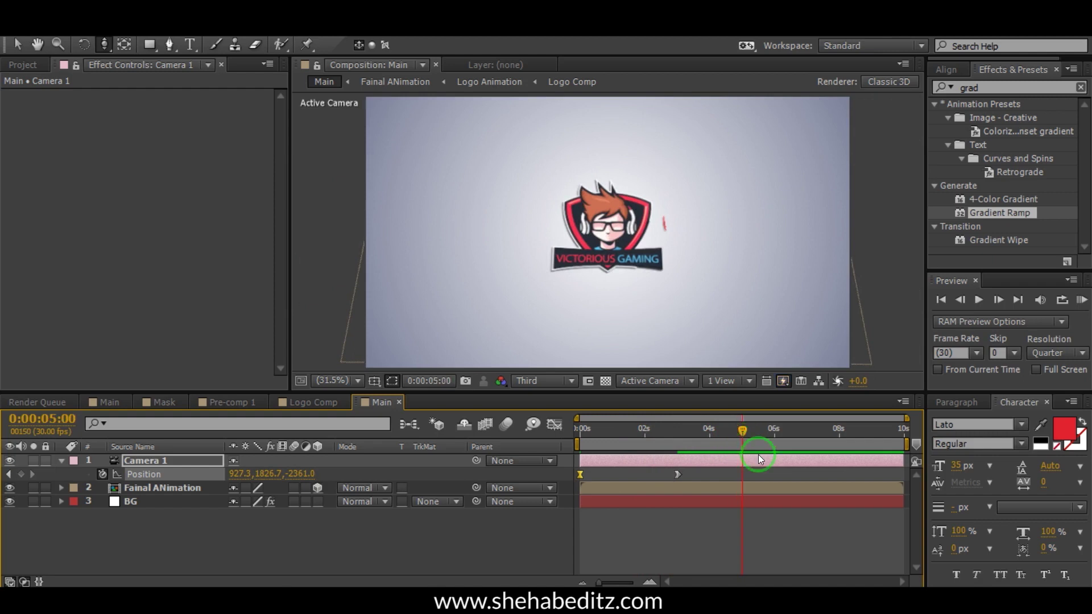
key(alt+bracketright)
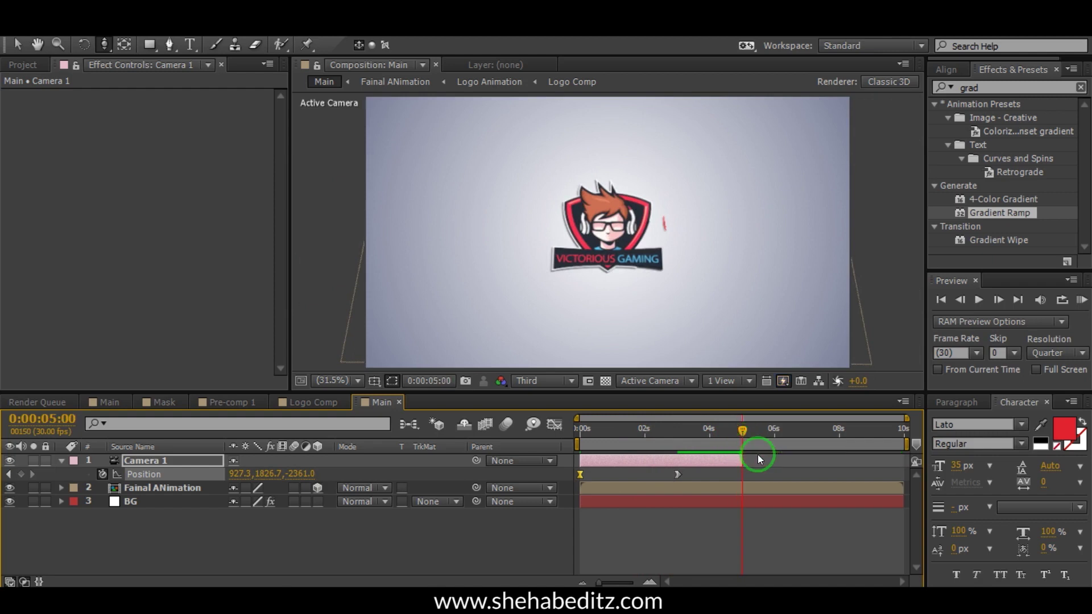
- End the work area at 0:00:05:00 and trim the Main composition to that work area
click(730, 444)
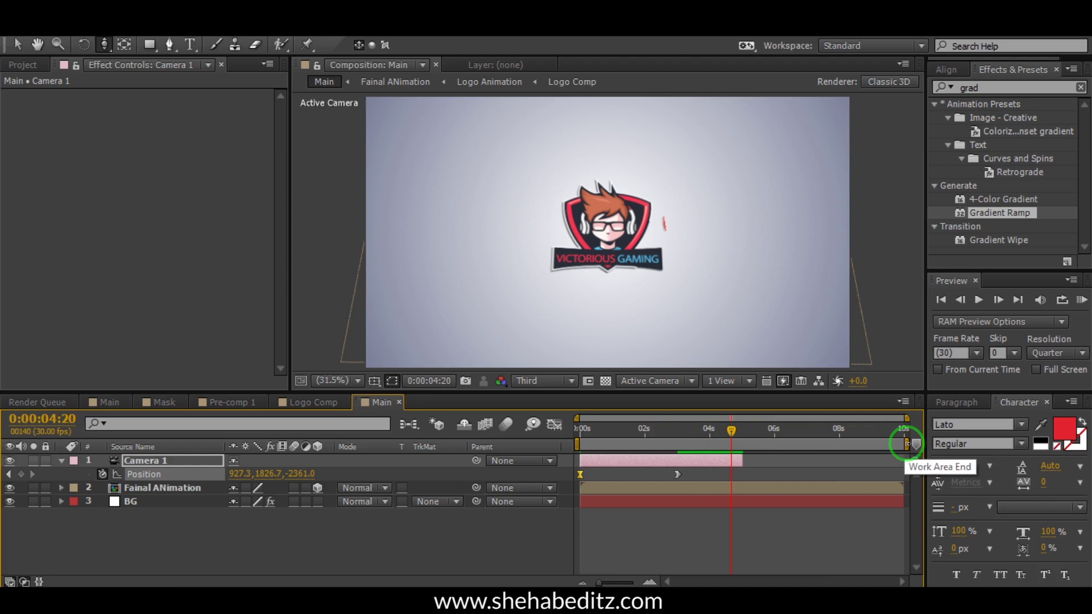
drag(907, 444, 736, 443)
right_click(736, 444)
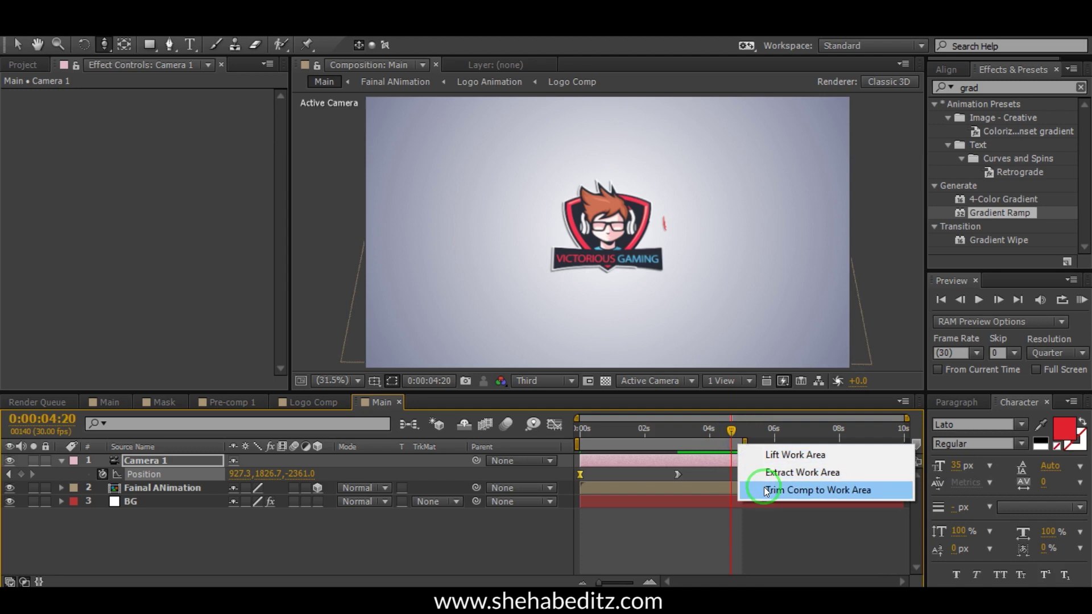
click(763, 487)
- Preview the Main composition from the start of the timeline and collapse Camera 1's properties
drag(882, 435, 534, 458)
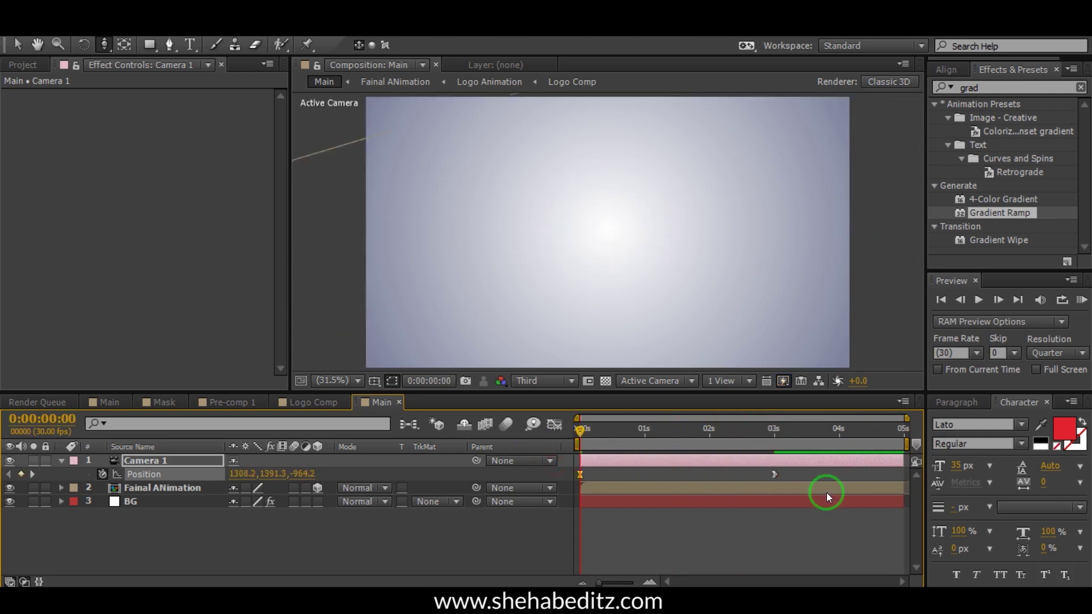
key(space)
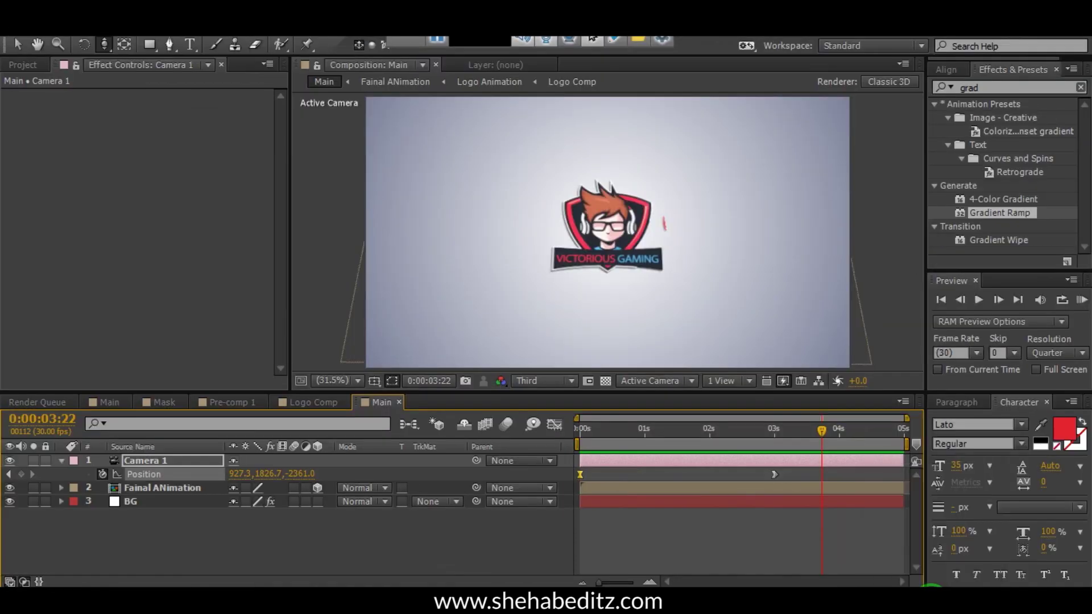
click(431, 547)
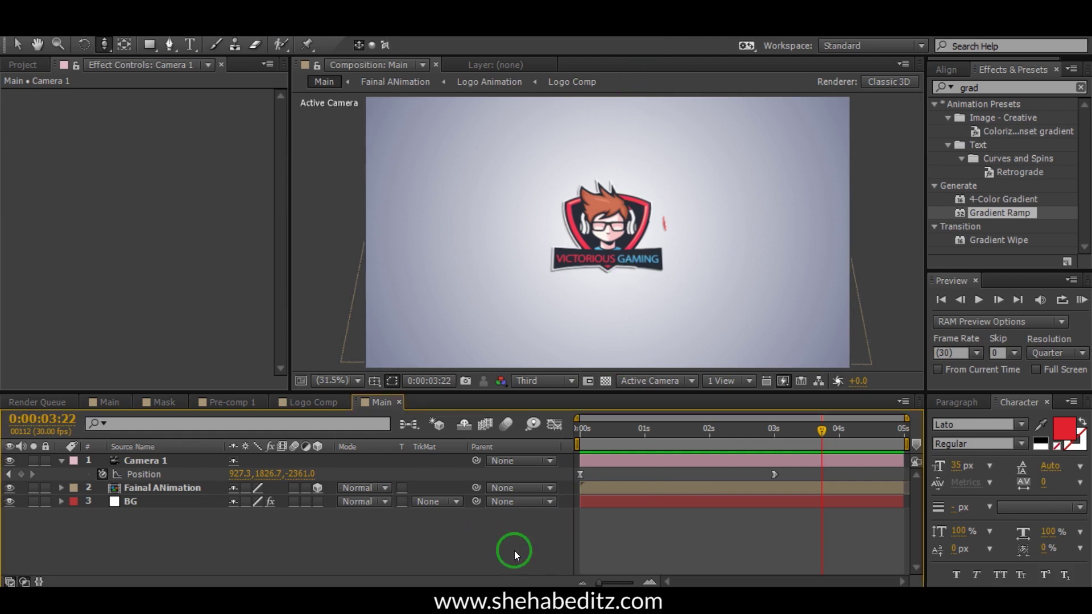
click(61, 460)
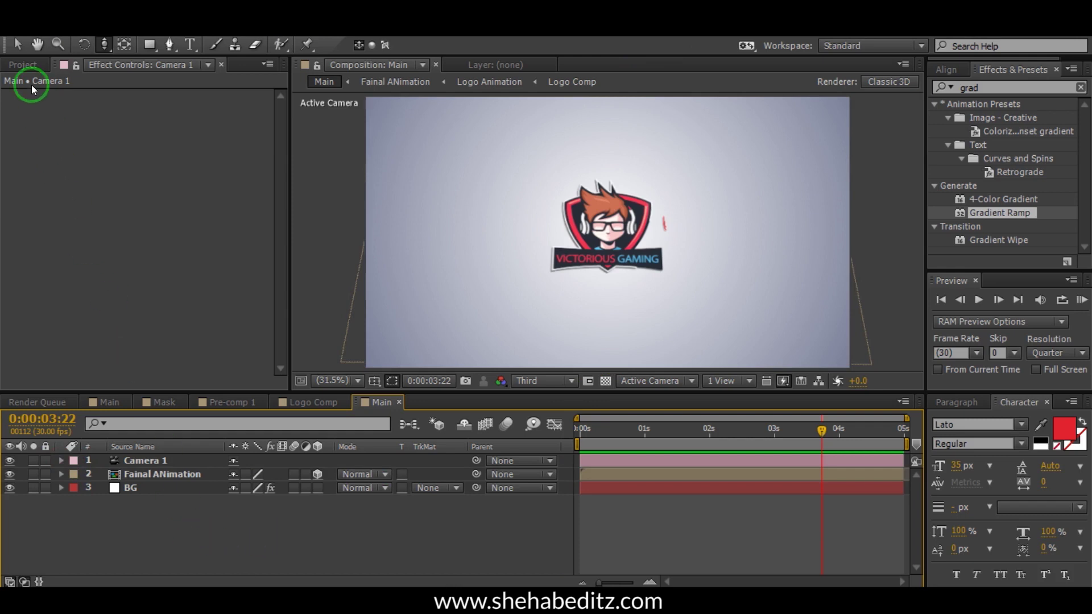
click(23, 65)
click(104, 348)
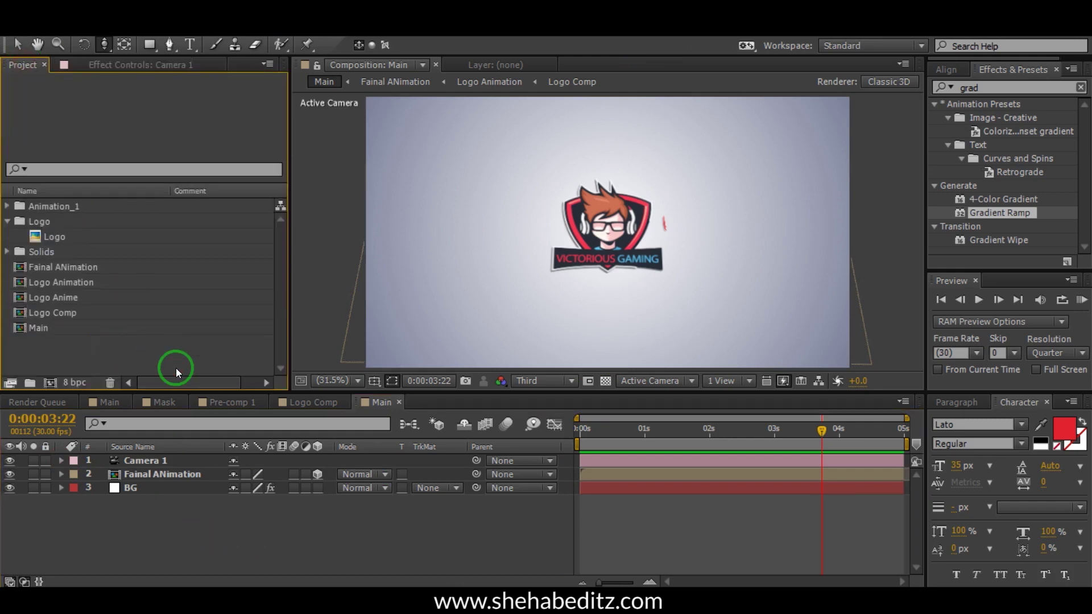
right_click(45, 352)
mouse_move(244, 441)
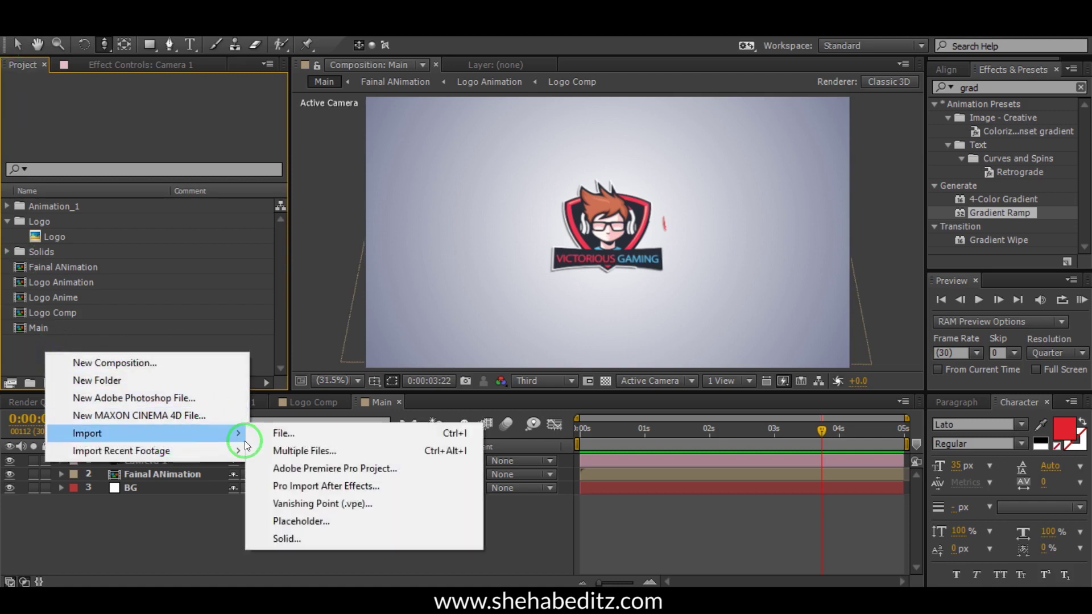
click(289, 432)
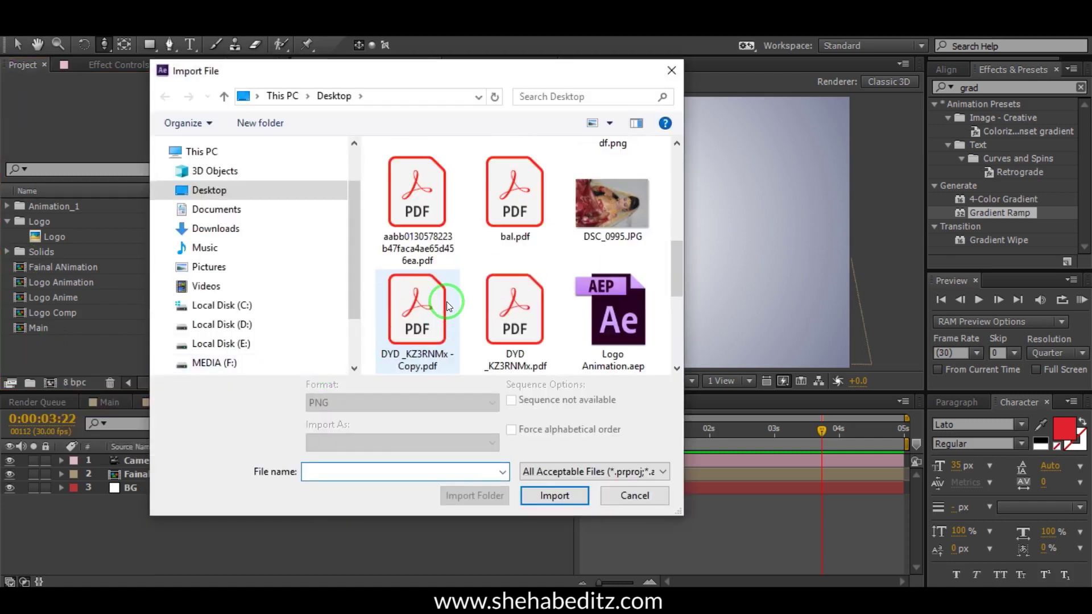
scroll(445, 301, down, 3)
click(219, 246)
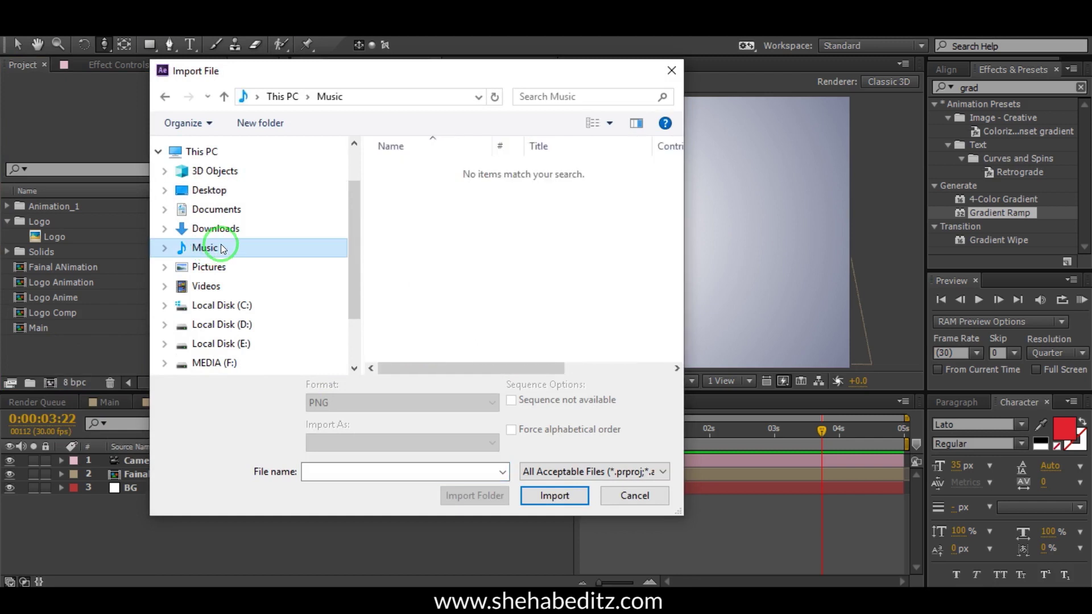
click(222, 324)
scroll(571, 283, down, 2)
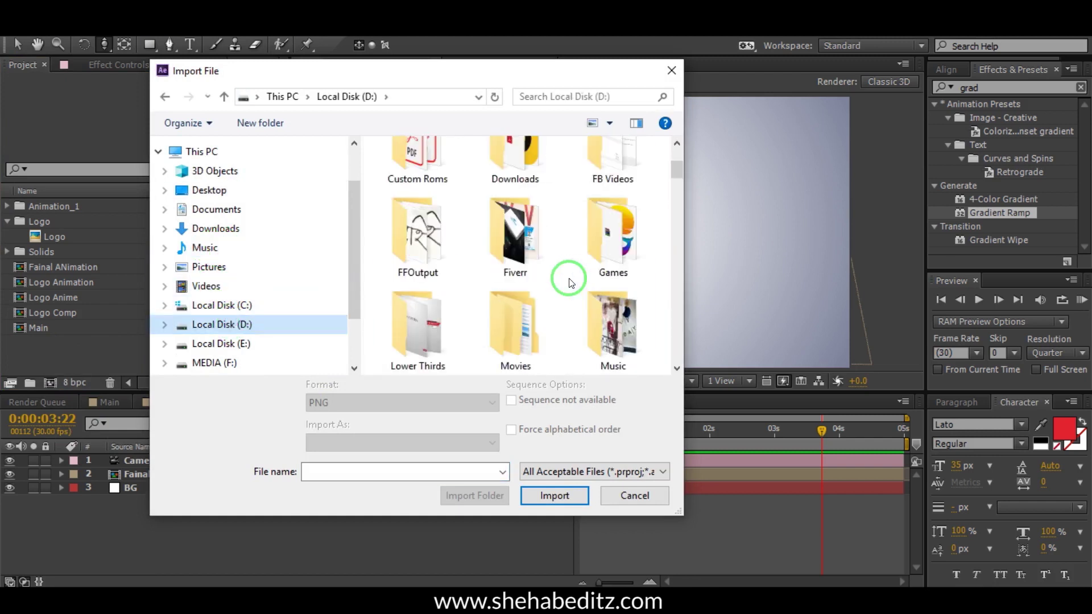
scroll(453, 317, down, 2)
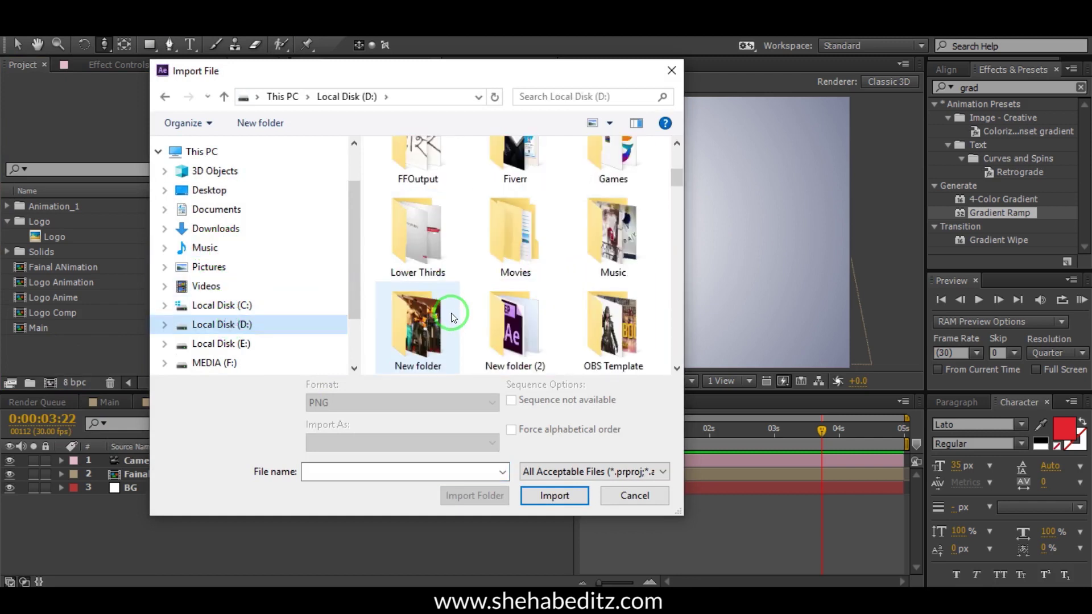
double_click(613, 233)
click(431, 196)
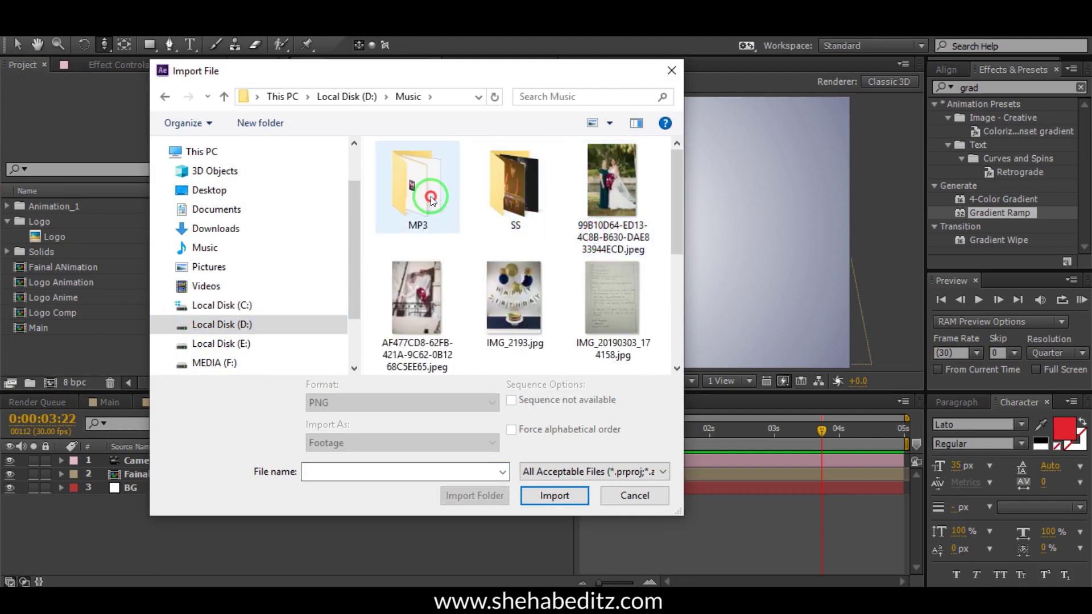
double_click(431, 196)
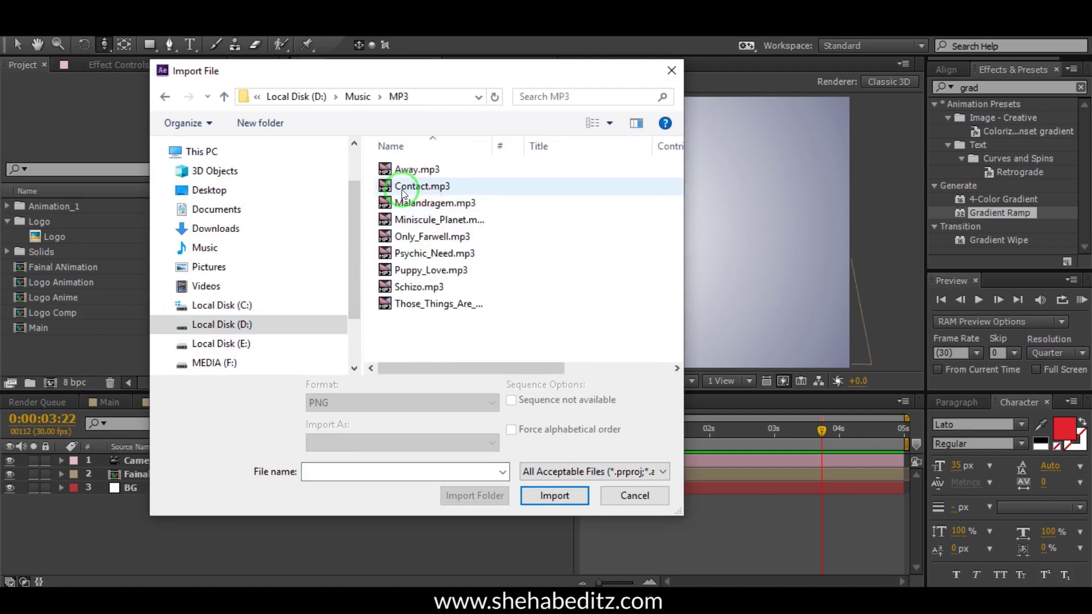
click(608, 499)
click(167, 515)
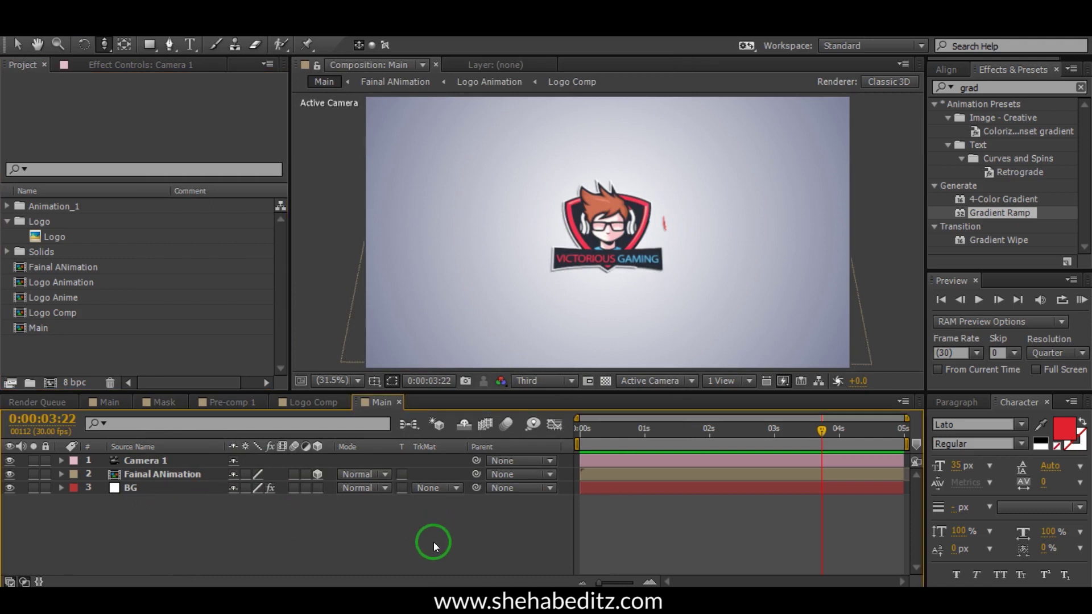
- Add the Main composition to the render queue and set its output module format to QuickTime
click(85, 34)
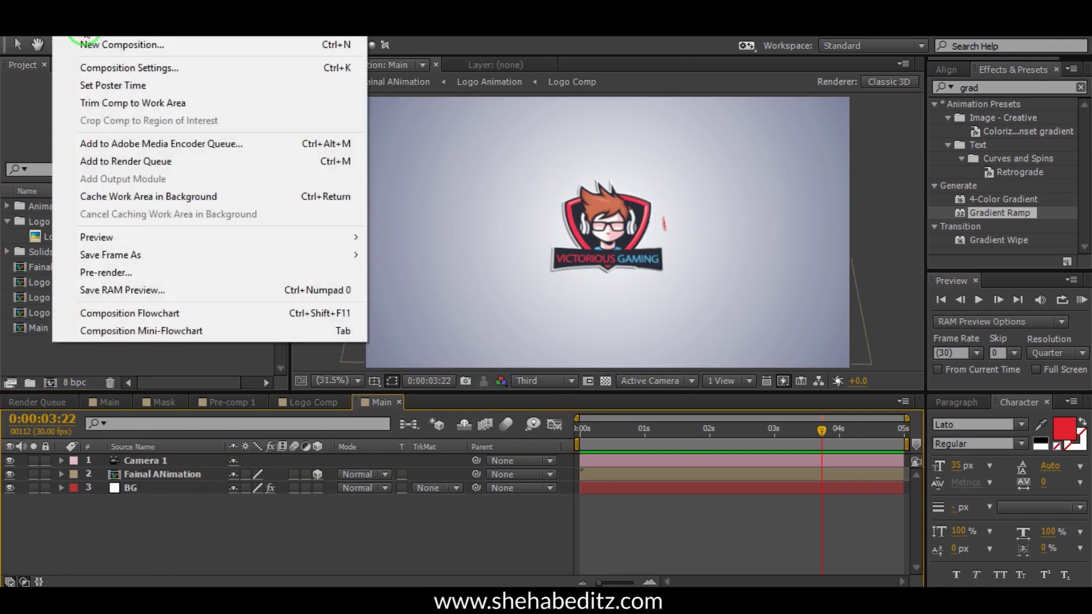
click(132, 163)
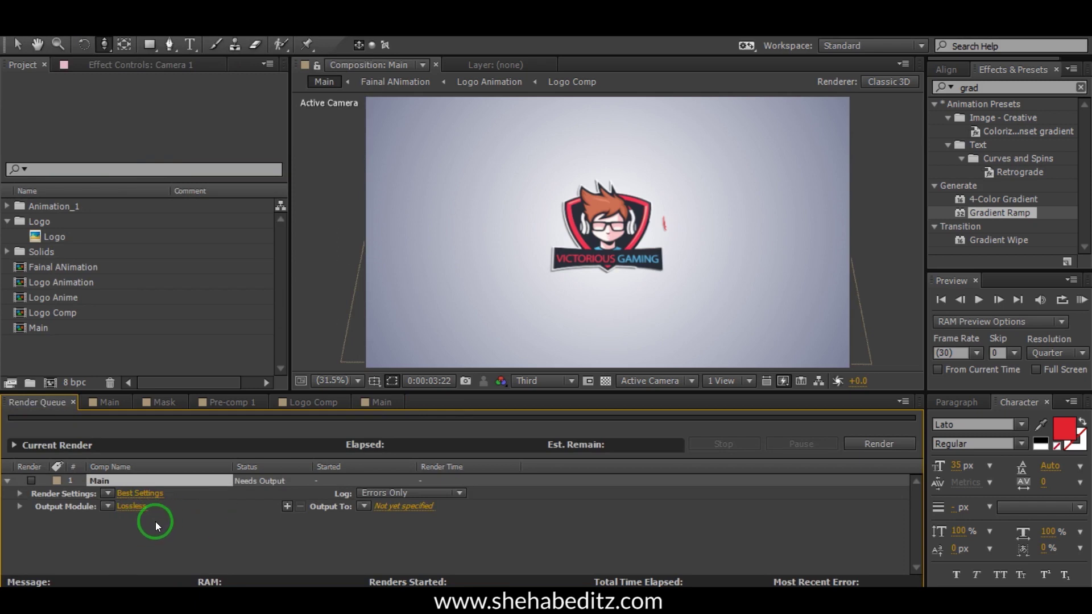
click(132, 506)
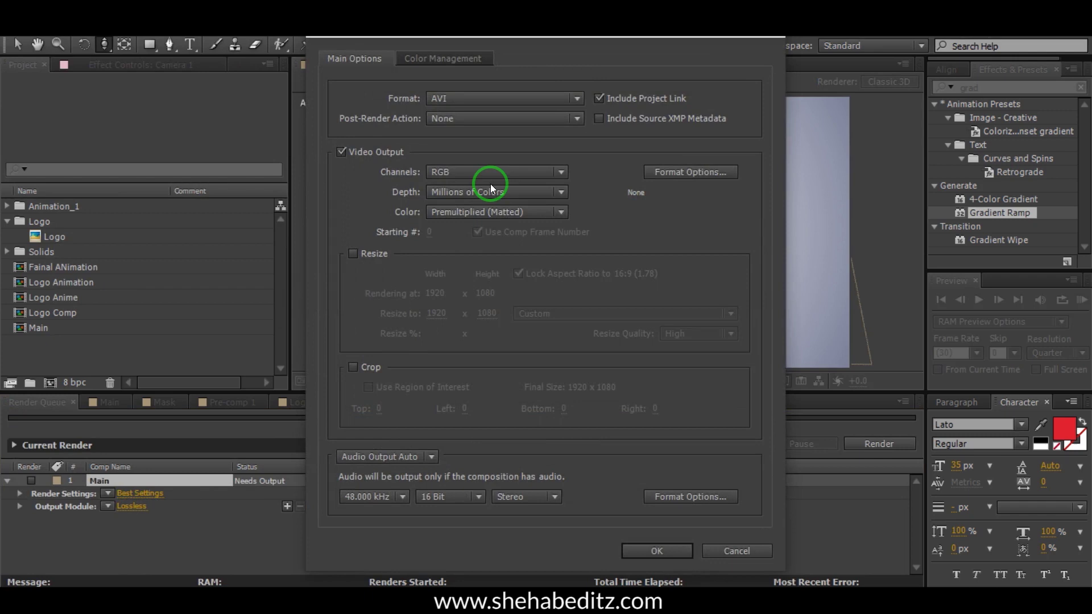
click(456, 98)
click(473, 293)
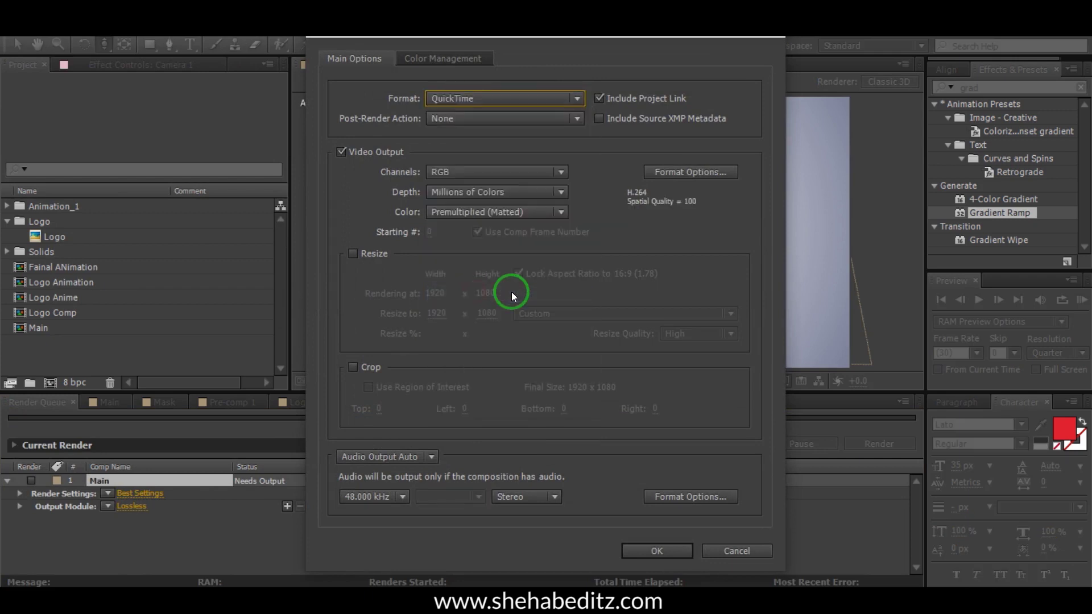
- Turn audio output on for the QuickTime output module and accept its settings
click(393, 456)
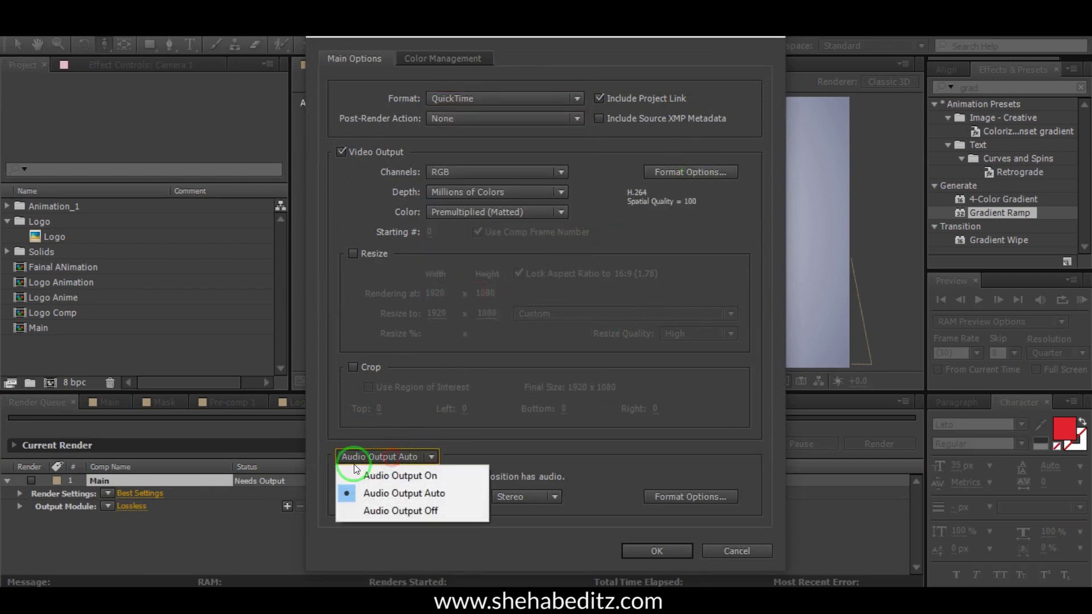
click(419, 475)
click(691, 500)
click(376, 129)
click(335, 165)
click(394, 532)
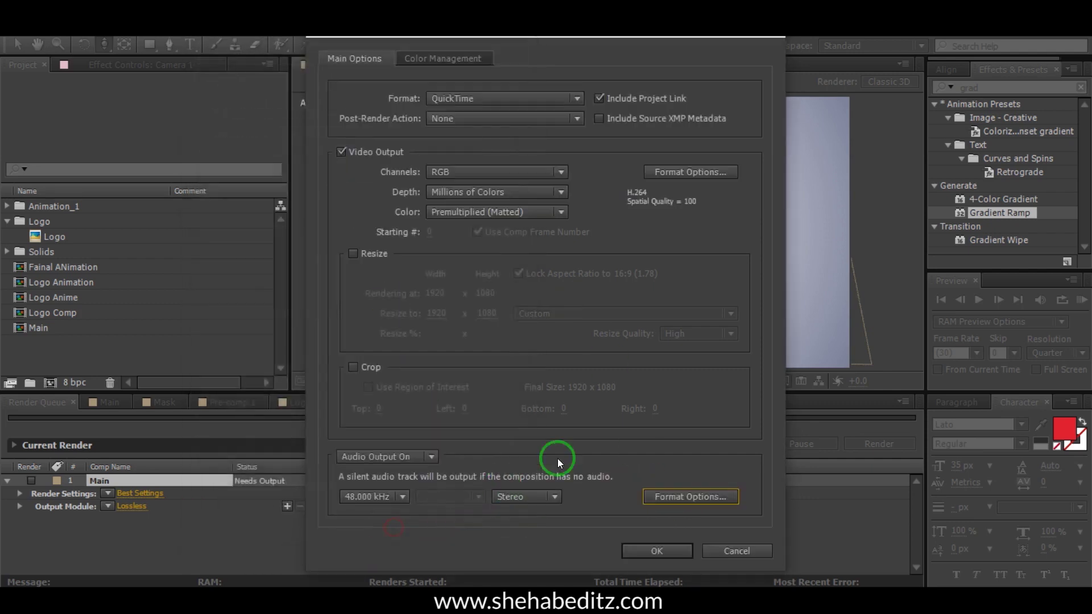
click(658, 551)
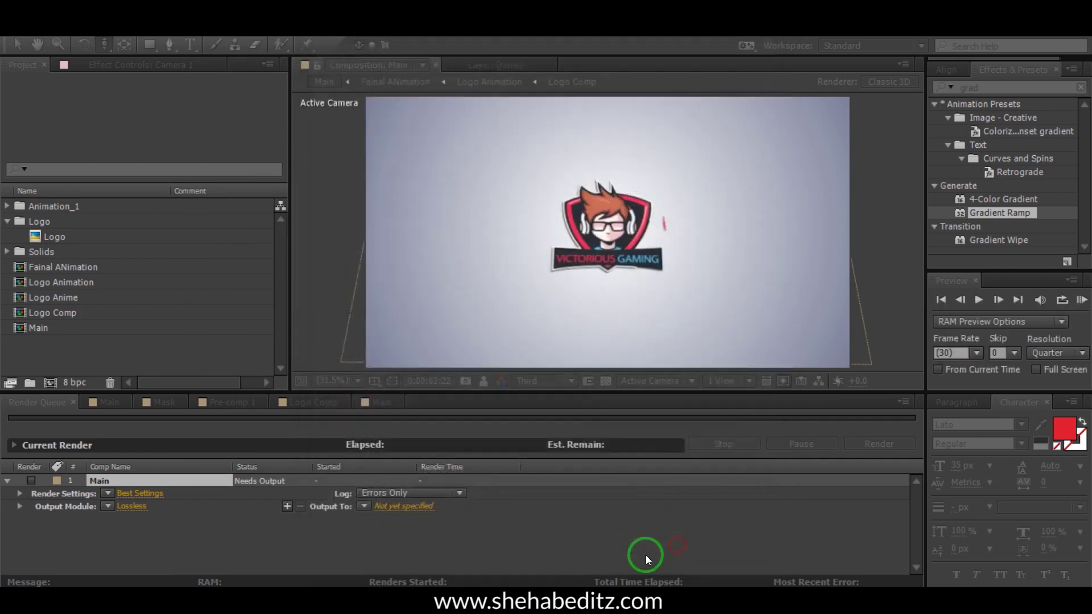
- Set the output file to Main.mov on the Desktop and start rendering the Main composition
click(399, 506)
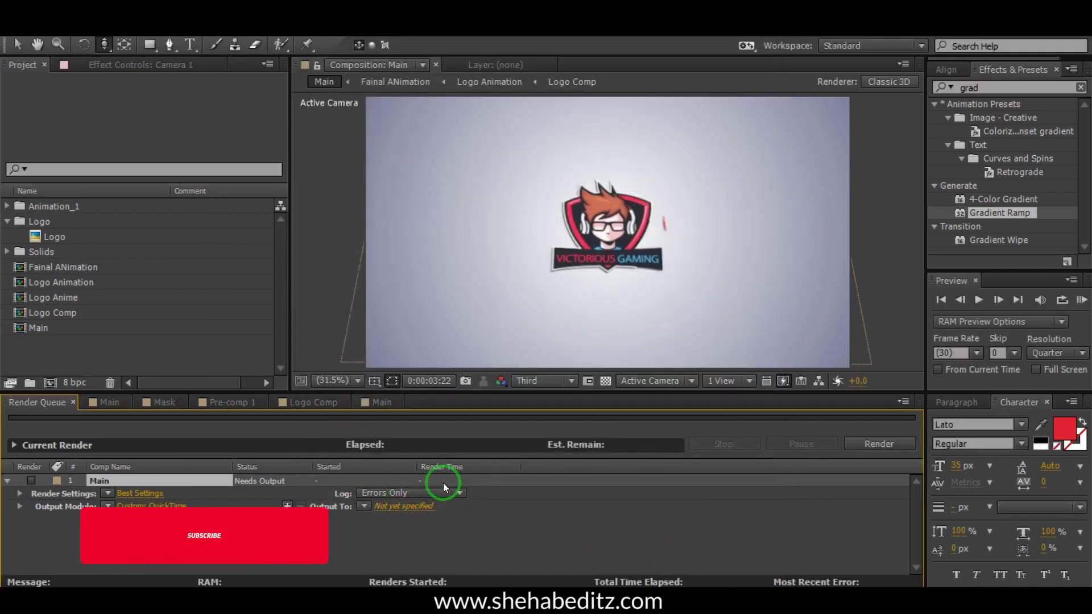
click(61, 169)
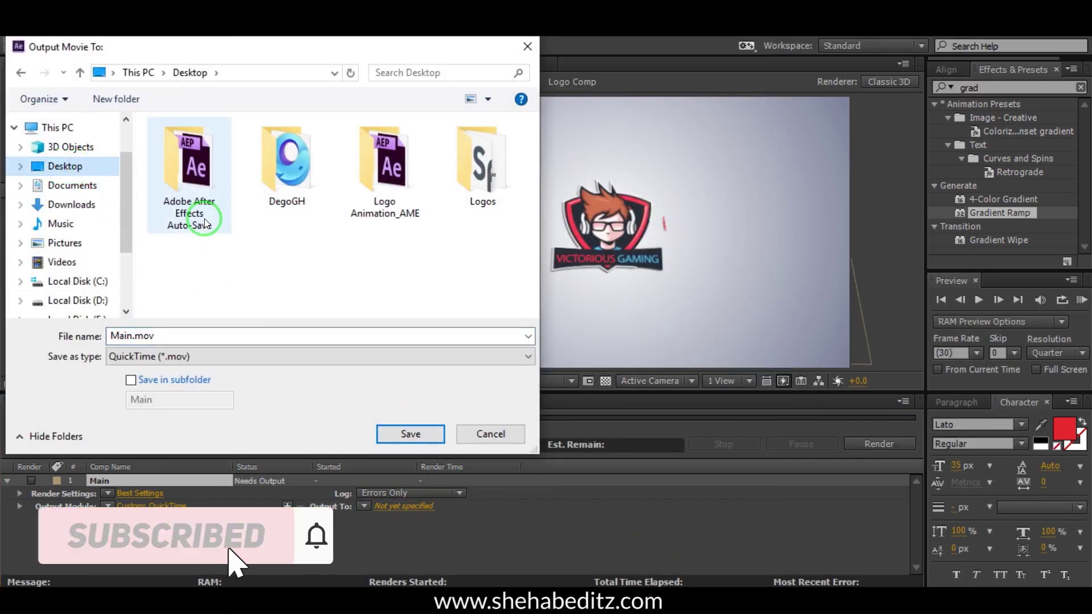
click(411, 434)
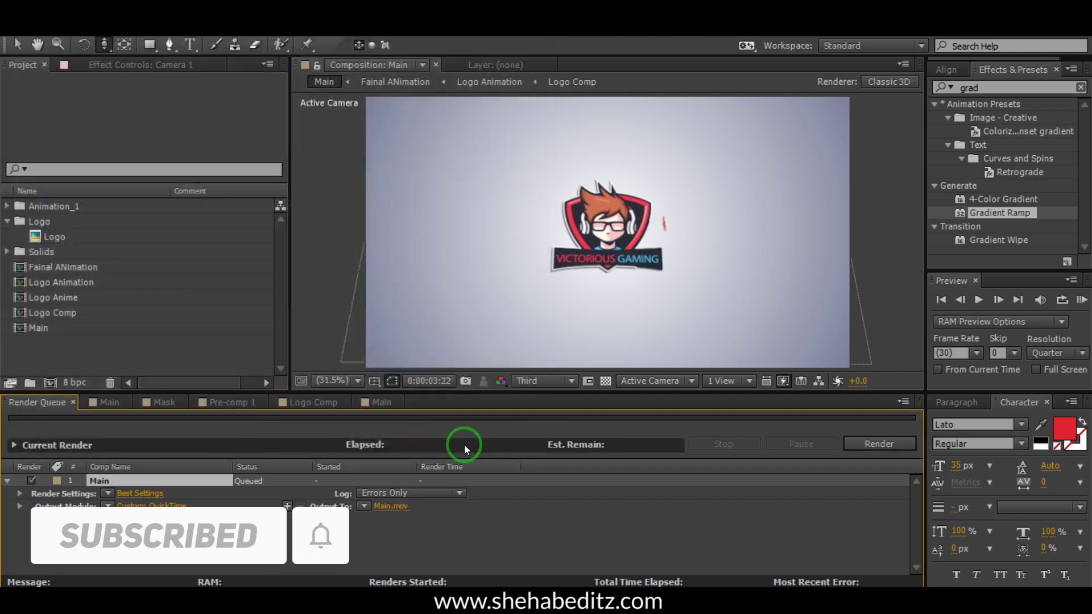
click(878, 443)
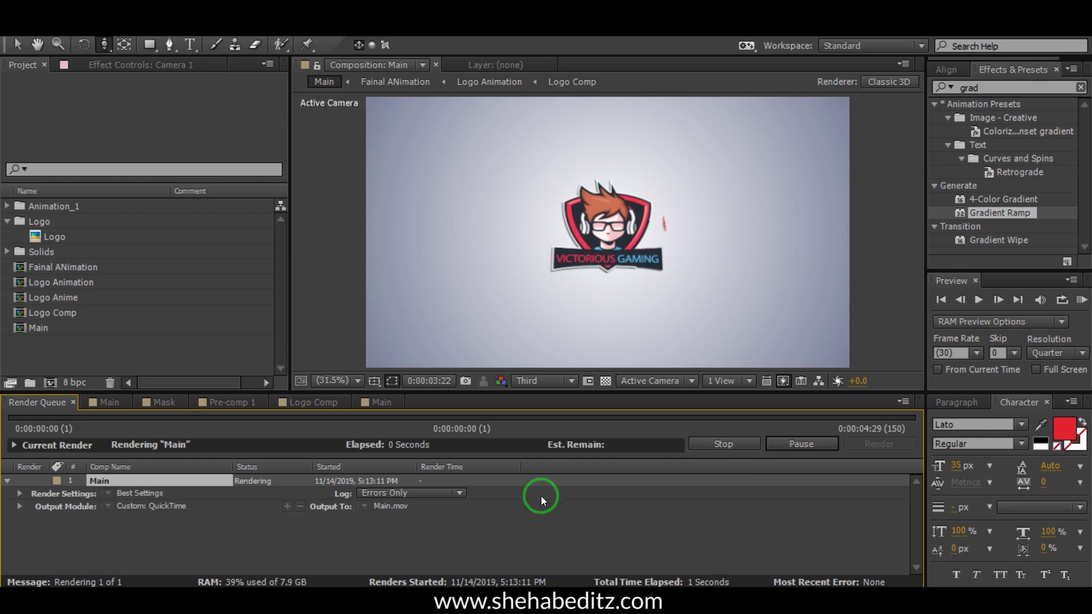
click(938, 600)
click(899, 571)
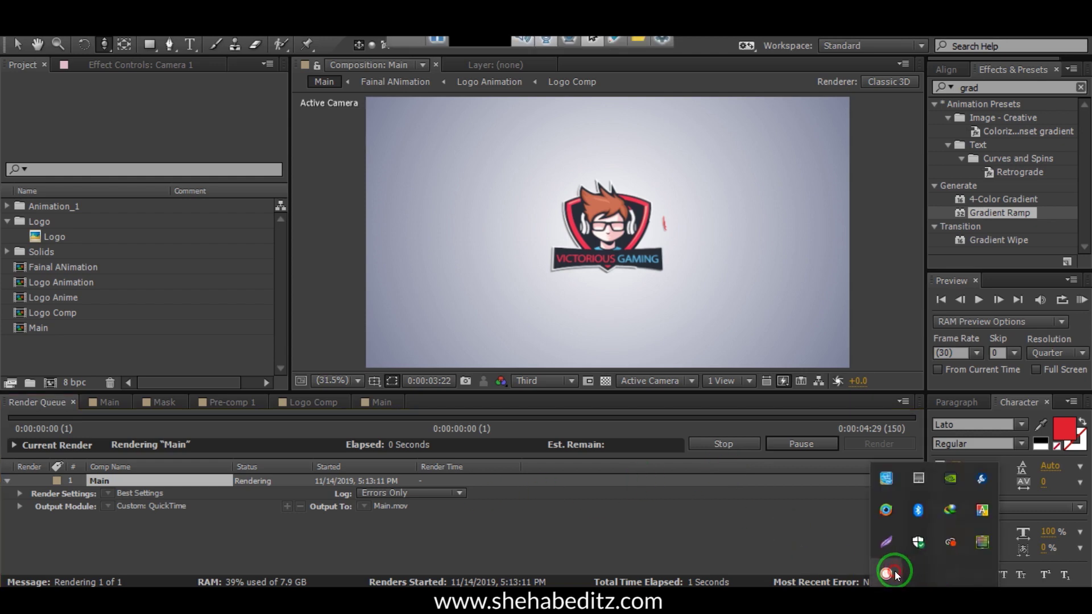